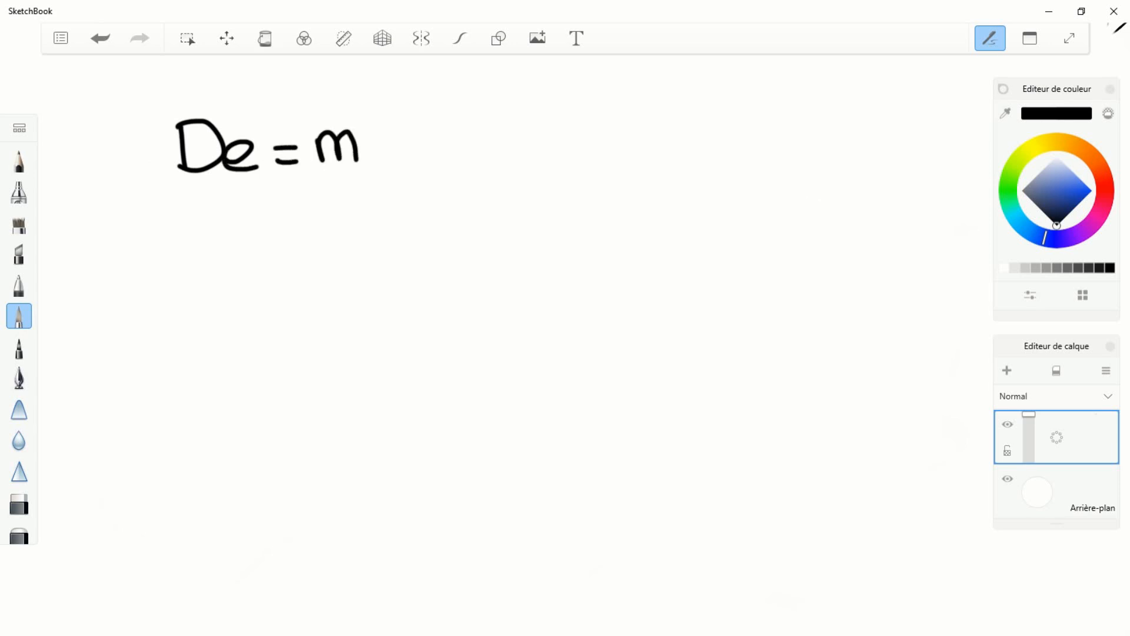
Step: Complete the handwritten formula De = m(z+2) by adding the parenthesised term (z+2) after m
left_click_drag(384, 108, 401, 183)
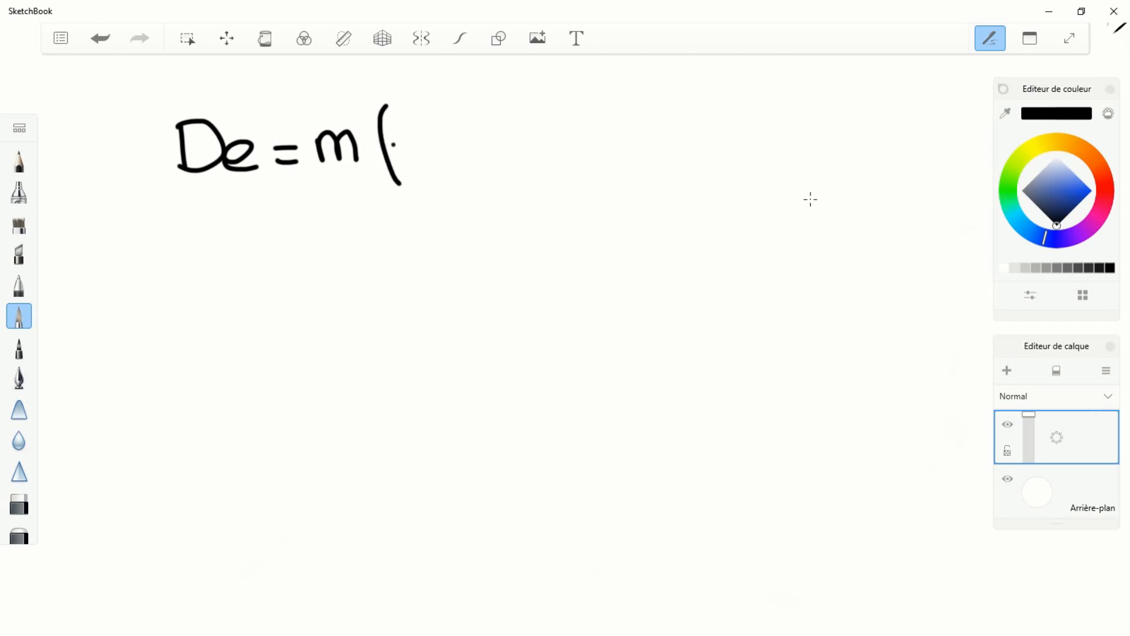
mouse_move(398, 131)
left_mouse_down()
mouse_move(418, 159)
mouse_move(467, 142)
mouse_move(452, 156)
mouse_move(488, 109)
mouse_move(515, 178)
left_mouse_up()
left_click_drag(510, 108, 517, 177)
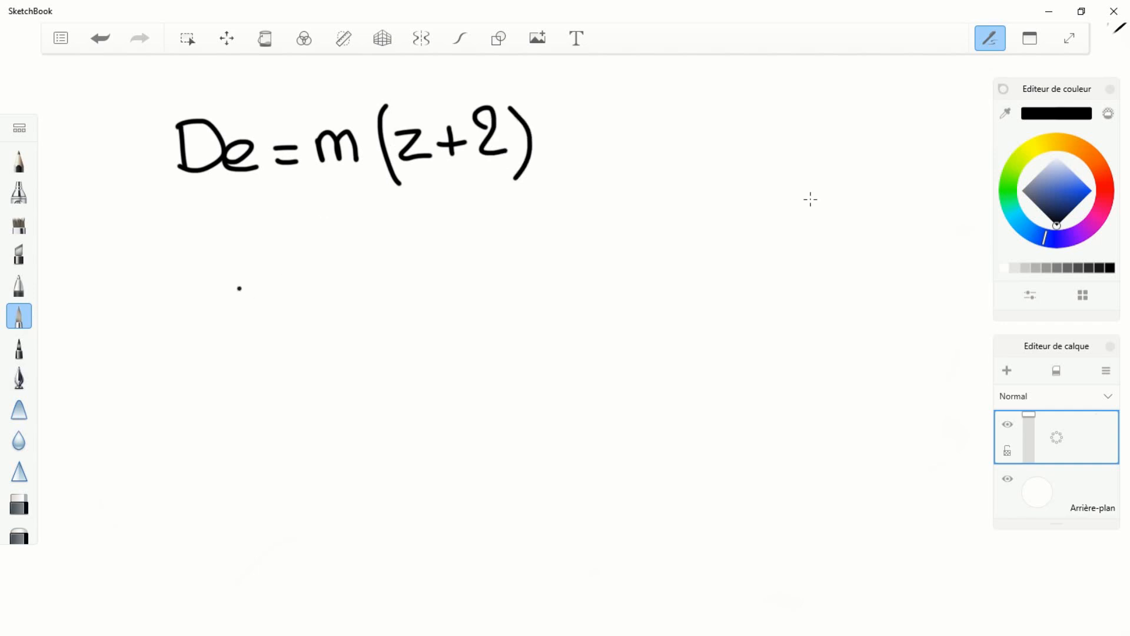
Step: Handwrite the rearranged formula m = De / (z+2) below the first one, followed by an equals sign
mouse_move(235, 269)
left_mouse_down()
mouse_move(238, 291)
mouse_move(325, 275)
left_mouse_up()
left_click_drag(303, 260, 324, 258)
left_click_drag(370, 217, 372, 250)
mouse_move(366, 211)
left_mouse_down()
mouse_move(391, 215)
mouse_move(377, 252)
left_mouse_up()
left_click_drag(426, 232, 466, 243)
left_click_drag(363, 275, 498, 255)
mouse_move(367, 307)
left_mouse_down()
mouse_move(401, 302)
mouse_move(416, 327)
mouse_move(434, 312)
left_mouse_up()
mouse_move(424, 298)
left_mouse_down()
mouse_move(426, 327)
mouse_move(493, 324)
left_mouse_up()
left_click_drag(538, 266, 567, 266)
left_click_drag(537, 252, 561, 252)
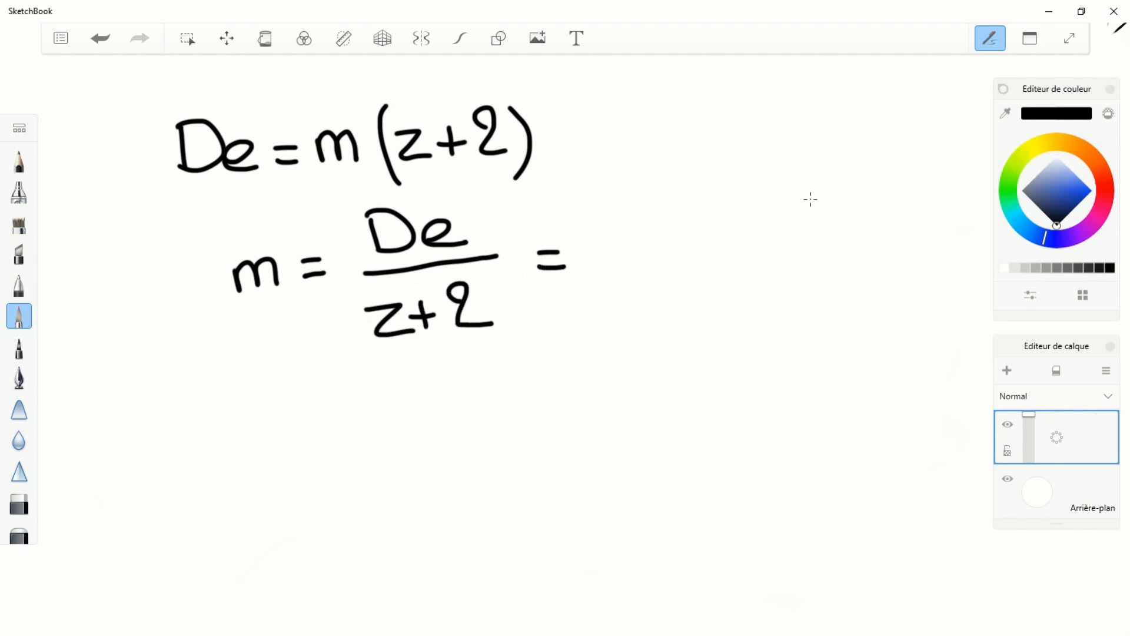
Step: Handwrite the numerical fraction 45 / (26+2) as the substitution for De / (z+2)
mouse_move(608, 195)
left_mouse_down()
mouse_move(610, 222)
mouse_move(652, 222)
mouse_move(637, 238)
left_mouse_up()
mouse_move(690, 194)
left_mouse_down()
mouse_move(699, 217)
mouse_move(662, 234)
left_mouse_up()
left_click_drag(595, 262, 702, 257)
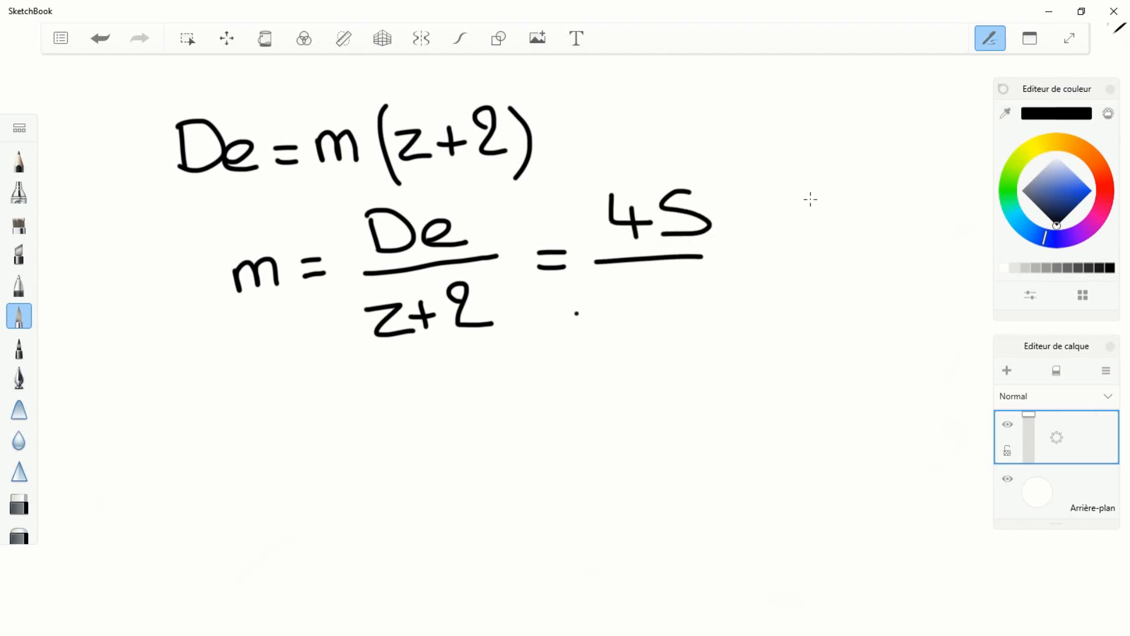
mouse_move(607, 289)
left_mouse_down()
mouse_move(623, 322)
mouse_move(643, 321)
left_mouse_up()
mouse_move(687, 283)
left_mouse_down()
mouse_move(652, 307)
mouse_move(728, 302)
left_mouse_up()
left_click_drag(715, 289, 715, 318)
left_click_drag(742, 272, 783, 316)
Step: Handwrite the result ≈ 1,6 below the fraction and underline it
mouse_move(505, 451)
left_mouse_down()
mouse_move(560, 440)
mouse_move(537, 433)
mouse_move(613, 393)
mouse_move(633, 462)
left_mouse_up()
mouse_move(708, 389)
left_mouse_down()
mouse_move(706, 439)
mouse_move(665, 429)
left_mouse_up()
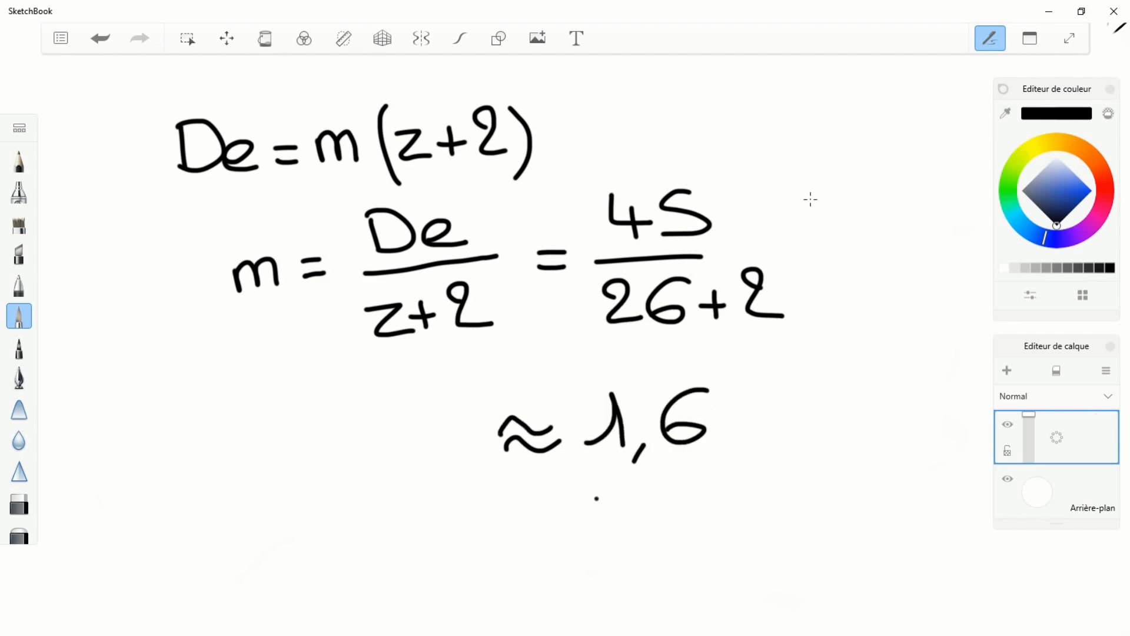
left_click_drag(582, 500, 704, 476)
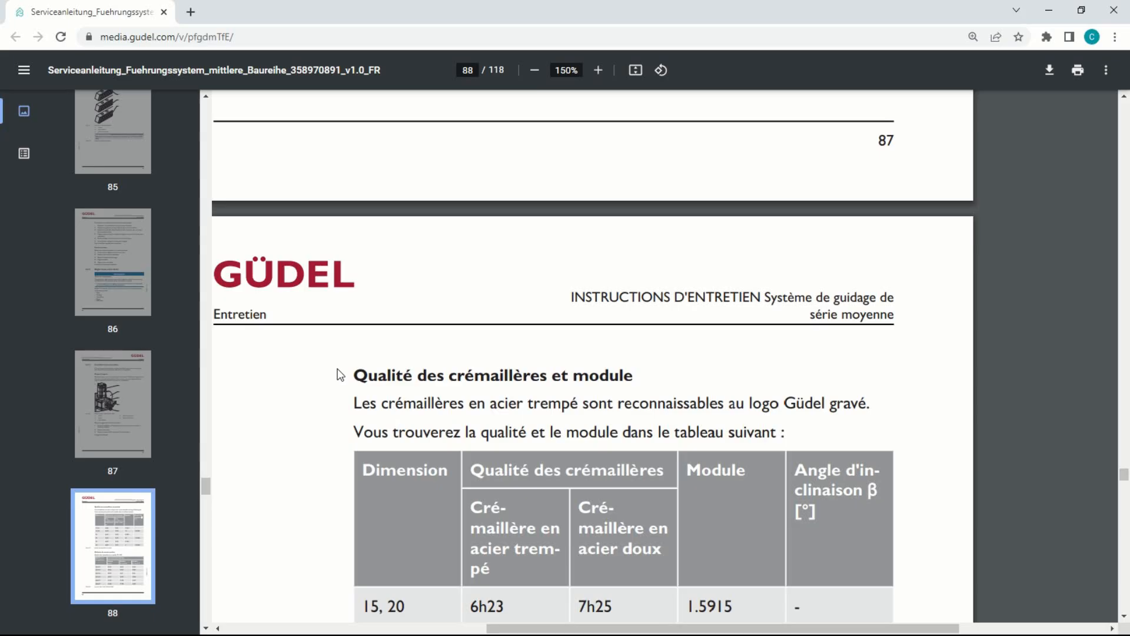
Step: Examine the rack quality and module table on page 88 of the Güdel manual and highlight the module 1.5915
scroll(341, 374, "down", 3)
scroll(340, 374, "down", 3)
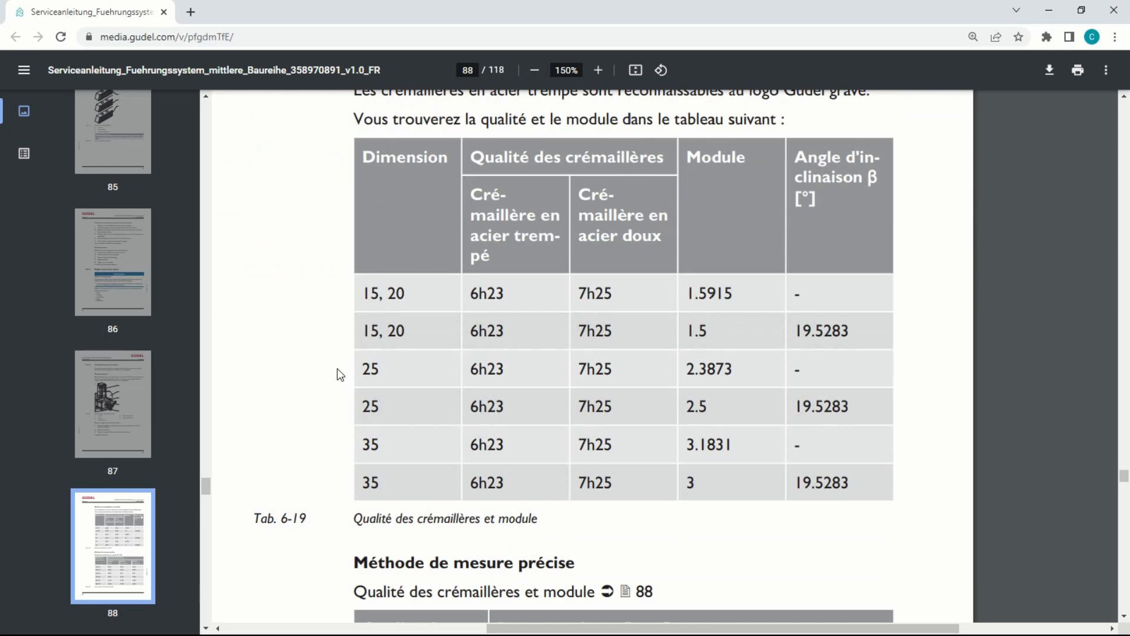
left_click_drag(687, 293, 740, 282)
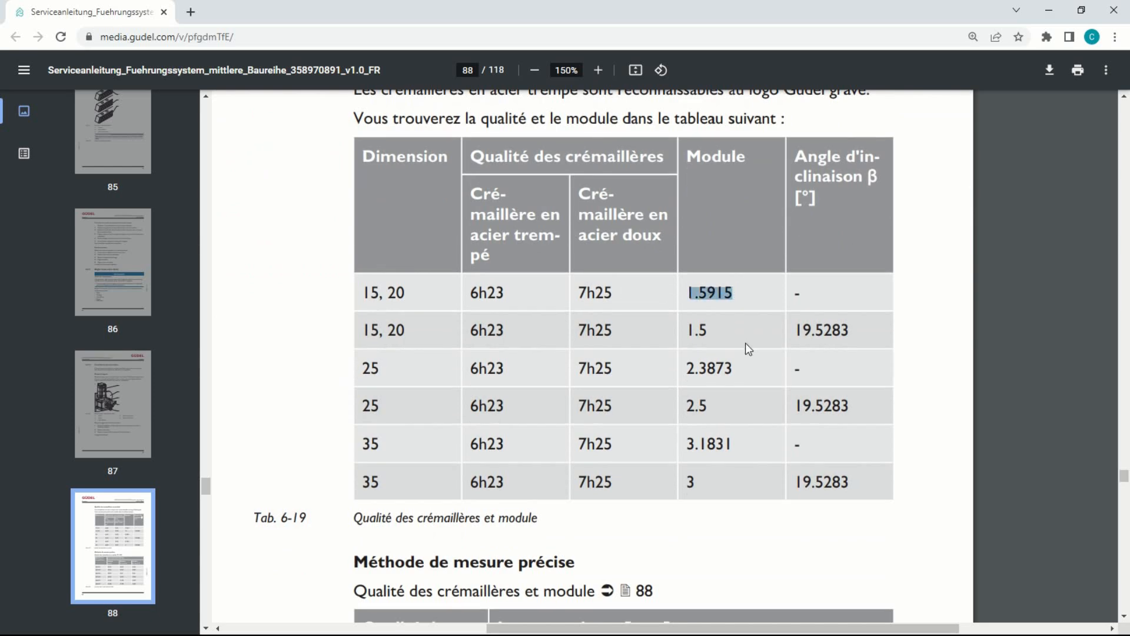
scroll(747, 344, "down", 1)
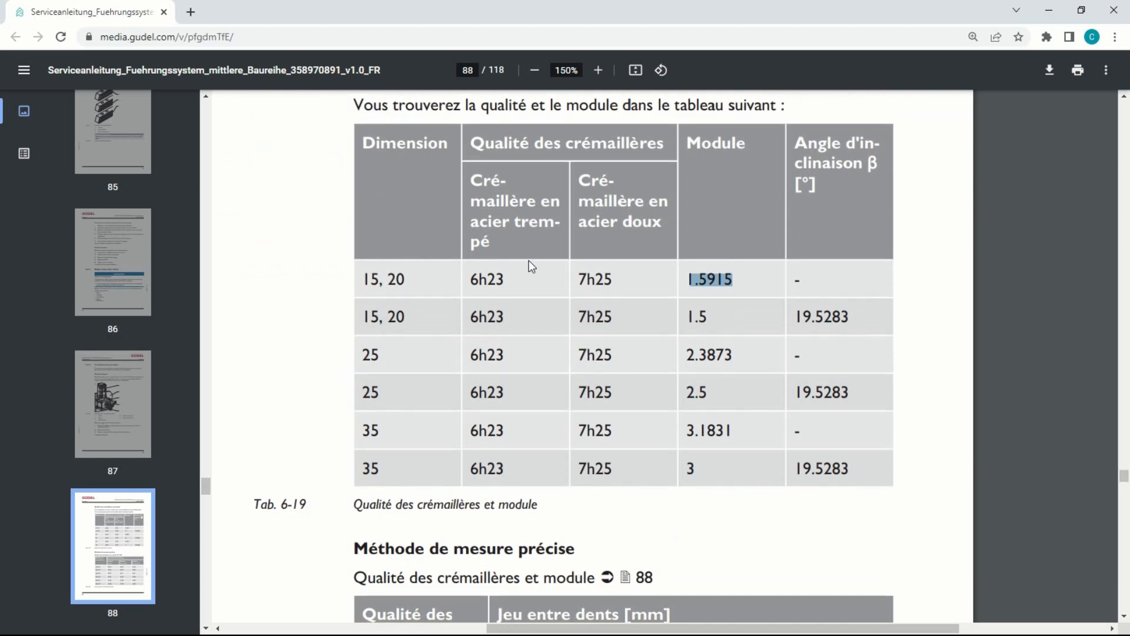
Step: Switch to Fusion 360 and run the Spur Gear sample script from Scripts and Add-Ins
key("alt+Tab")
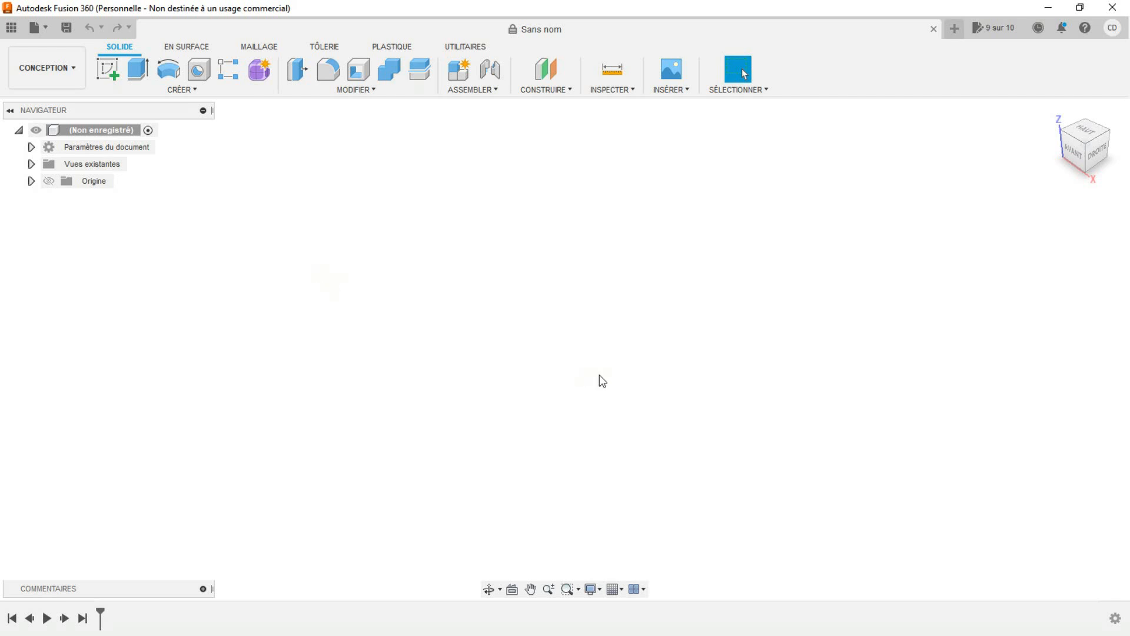
left_click(463, 46)
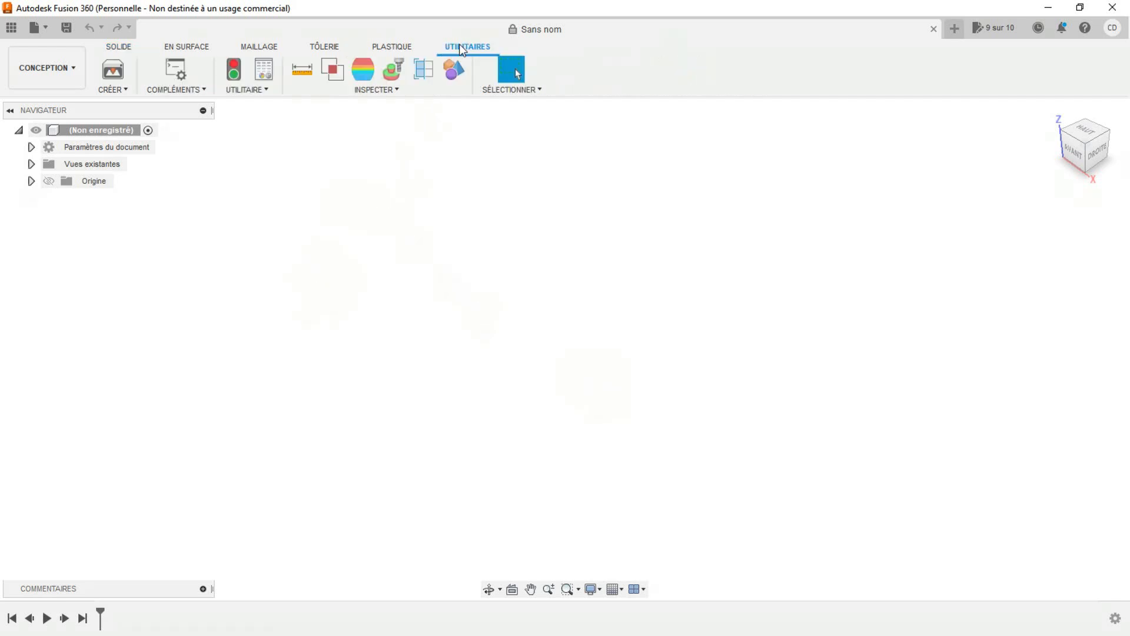
left_click(200, 90)
left_click(200, 105)
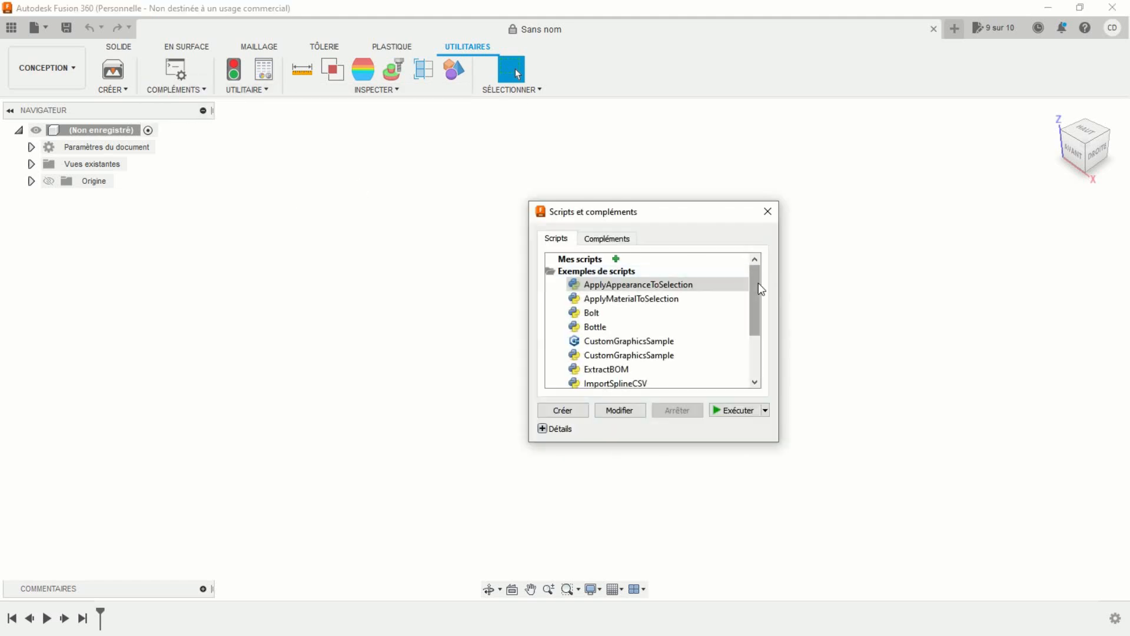
scroll(758, 281, "down", 2)
double_click(612, 373)
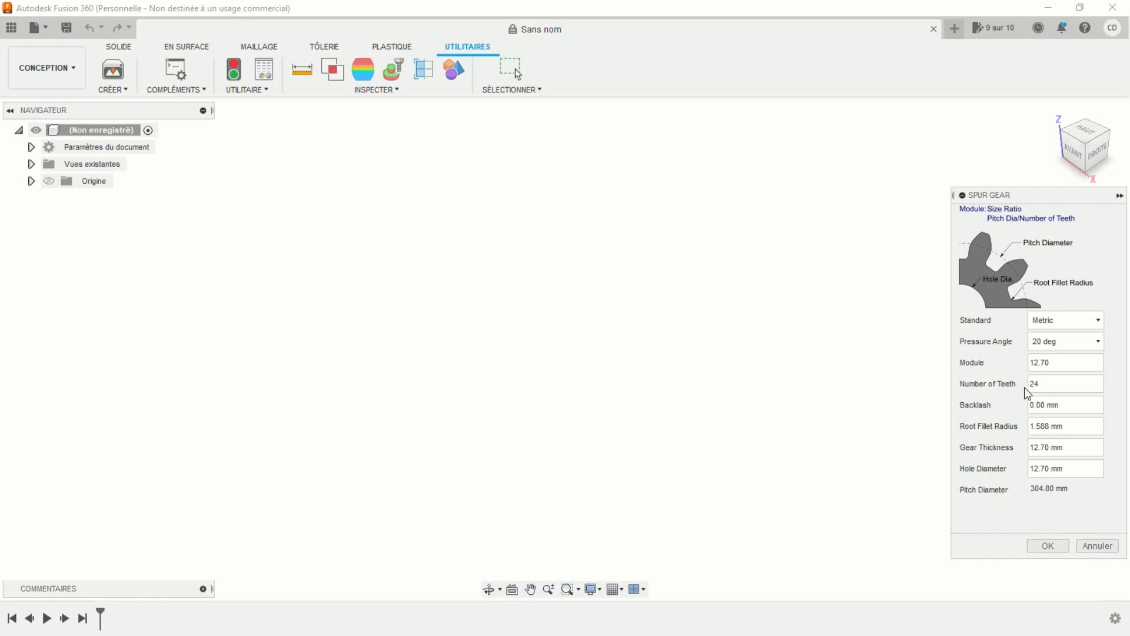
Step: Set the spur gear's module to 1.5915, number of teeth to 26 and root fillet radius to 0.5 mm
left_click_drag(1058, 362, 1028, 364)
type("1.5915")
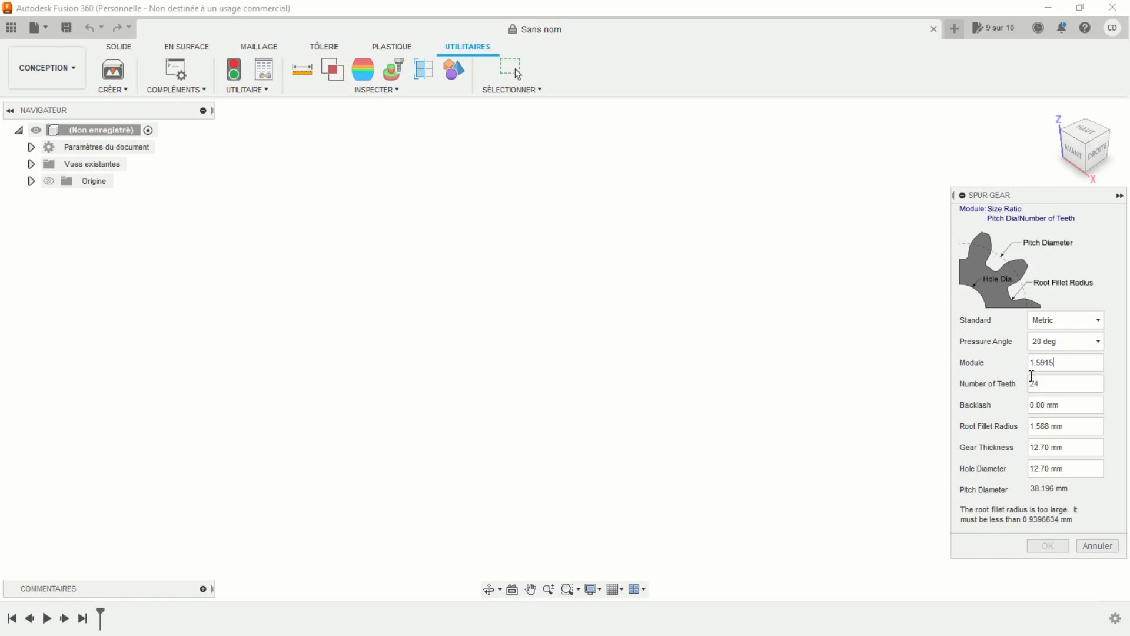
double_click(1040, 384)
double_click(1026, 428)
type("0.5")
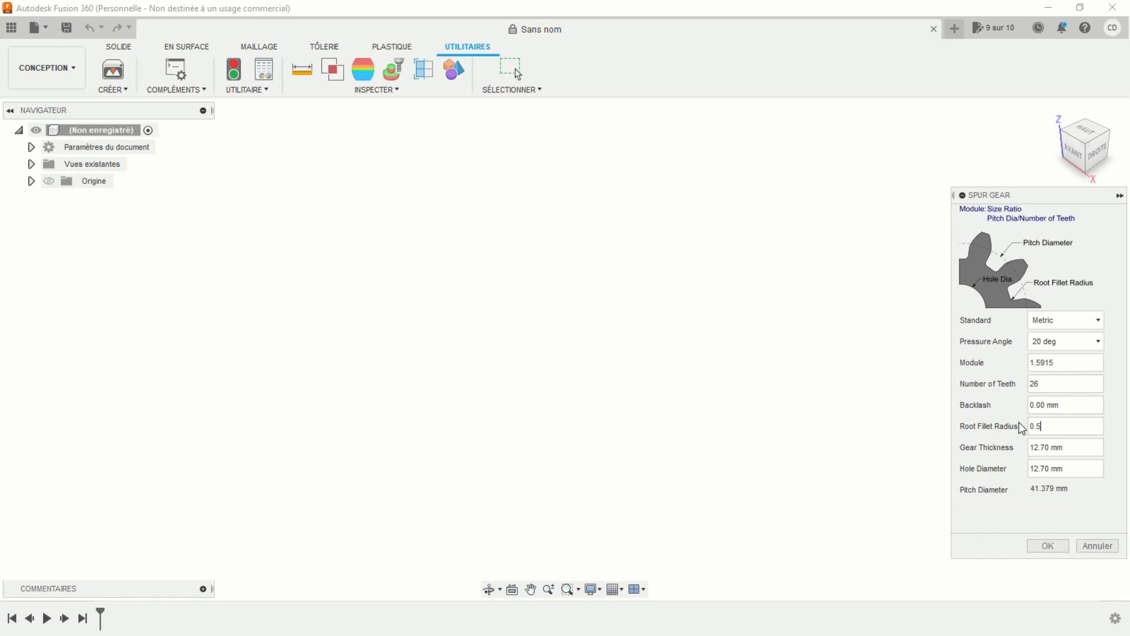
Step: Set the gear thickness to 10.5 mm and the hole diameter to 14.1 mm, and create the gear
left_click_drag(1070, 448, 1020, 452)
type("10.5")
left_click_drag(1068, 468, 1020, 468)
type("14.1")
left_click(1041, 544)
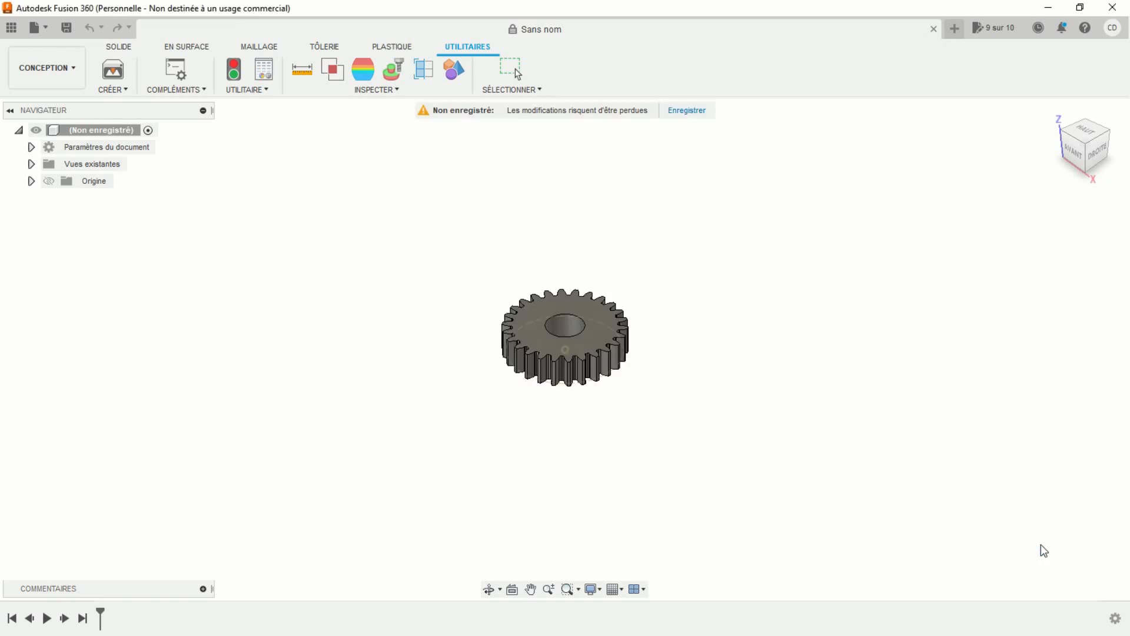
Step: Delete the circular pattern, the fillet and the tooth extrusion from the gear's design history
scroll(732, 359, "up", 5)
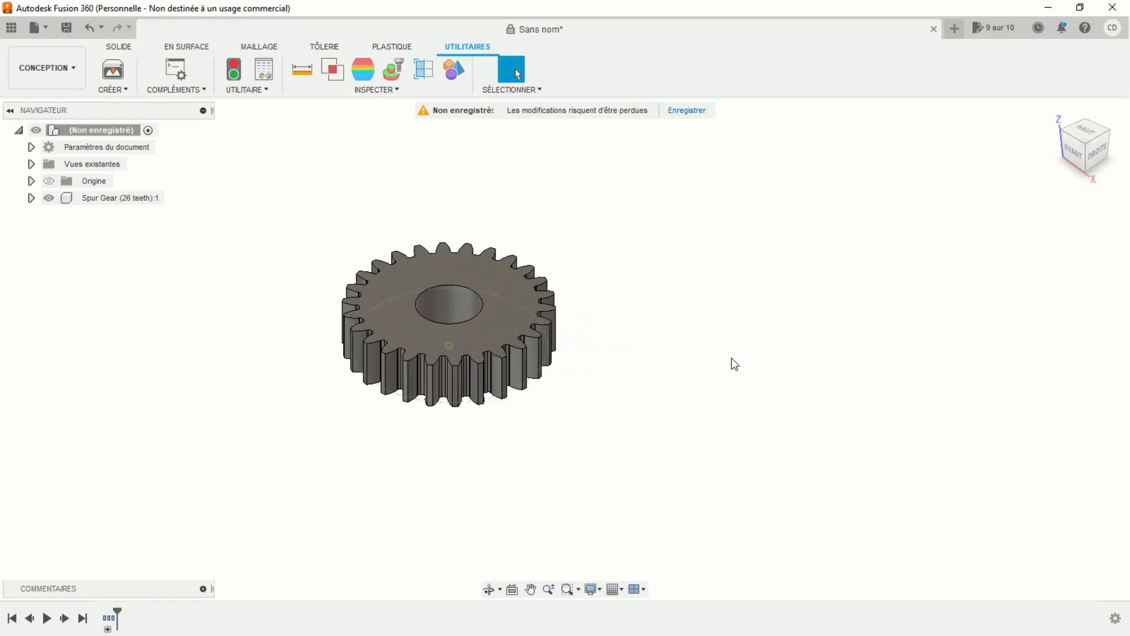
middle_click_drag(671, 345, 899, 318)
scroll(802, 341, "up", 3)
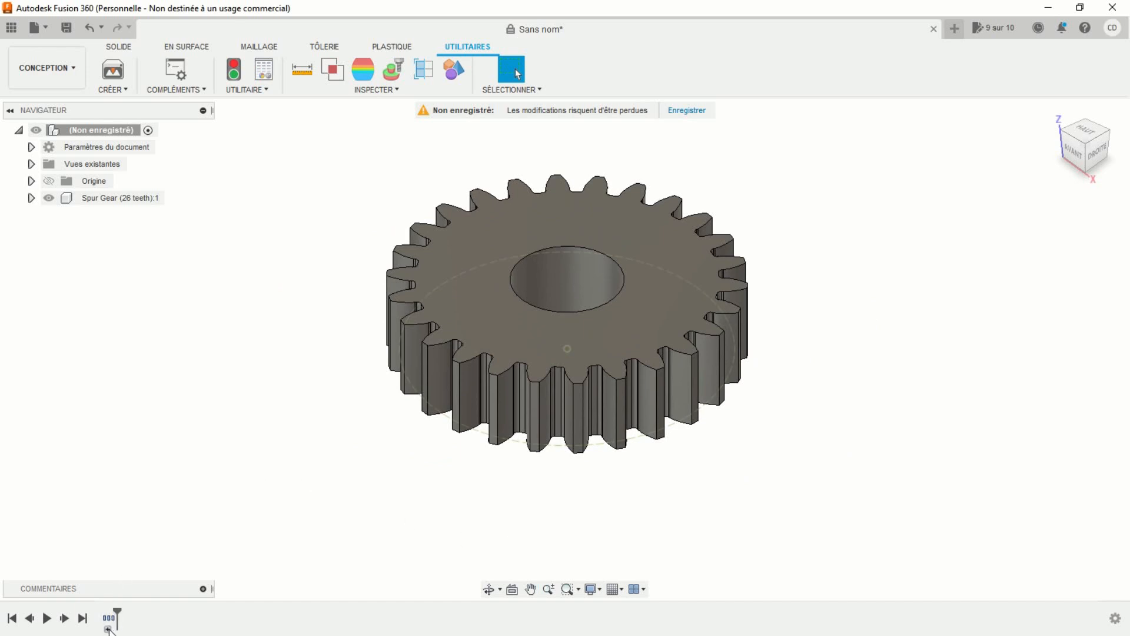
left_click(107, 629)
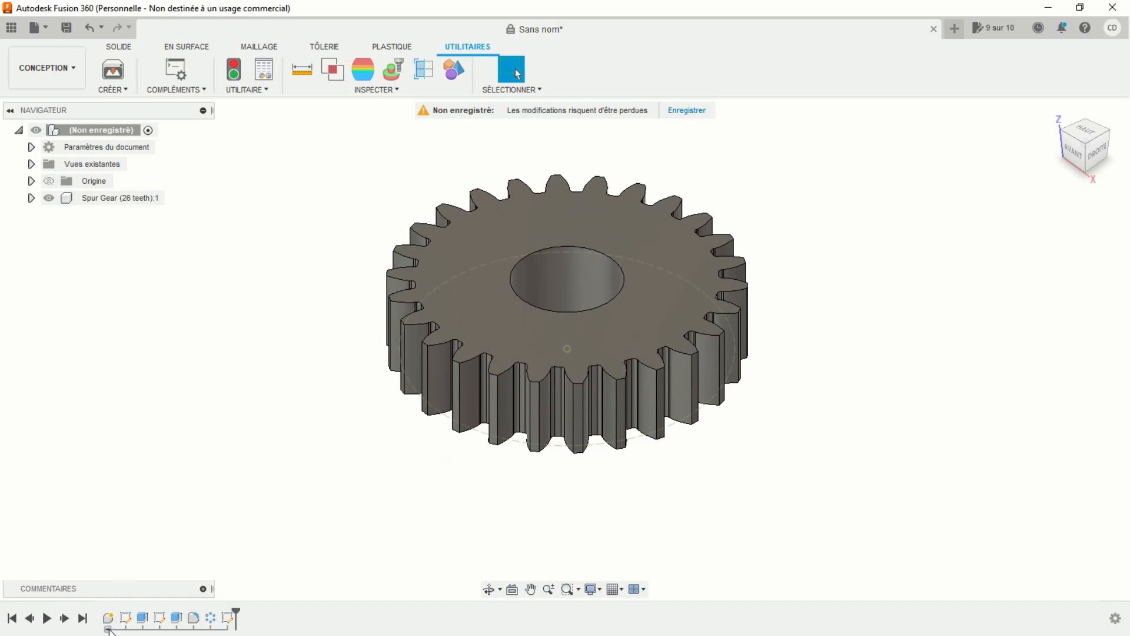
left_click(213, 620)
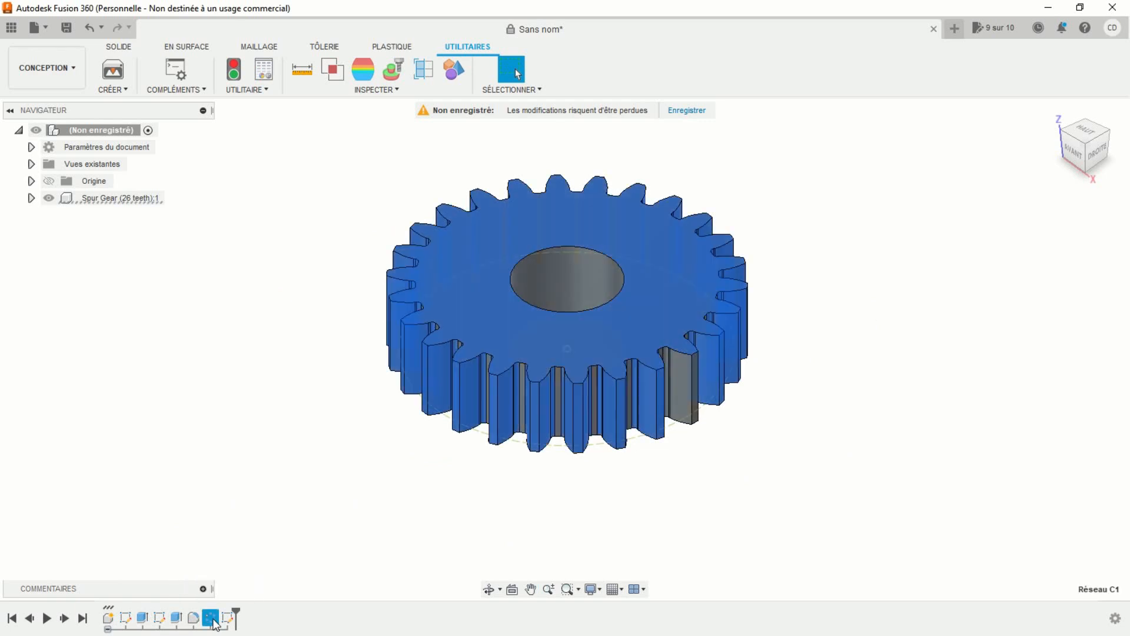
key("Delete")
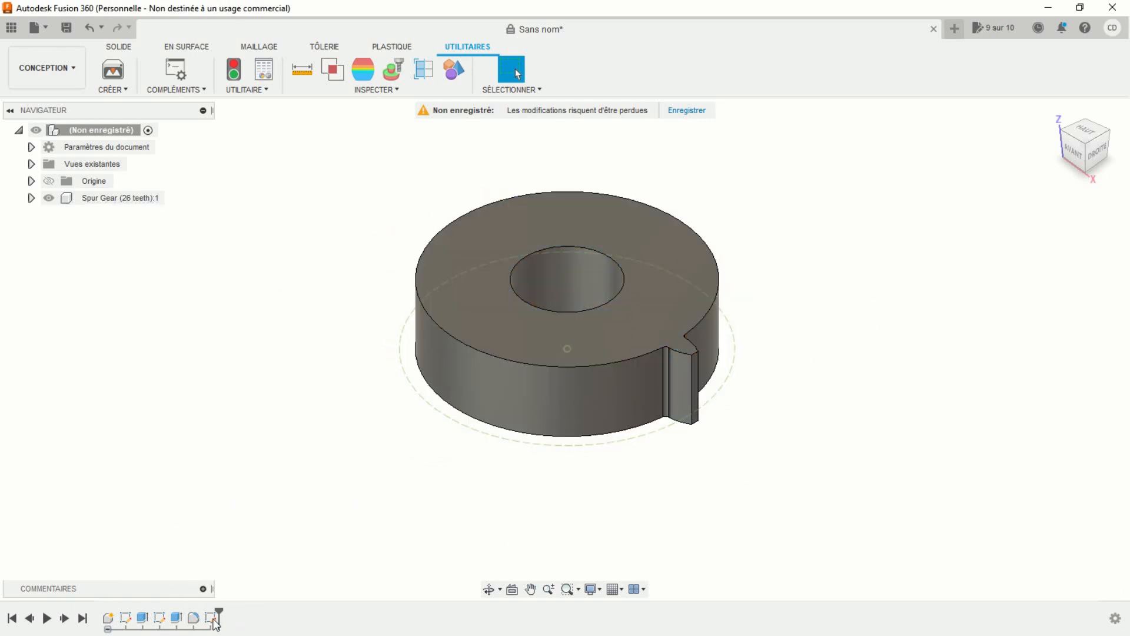
left_click(194, 618)
key("Delete")
left_click(177, 620)
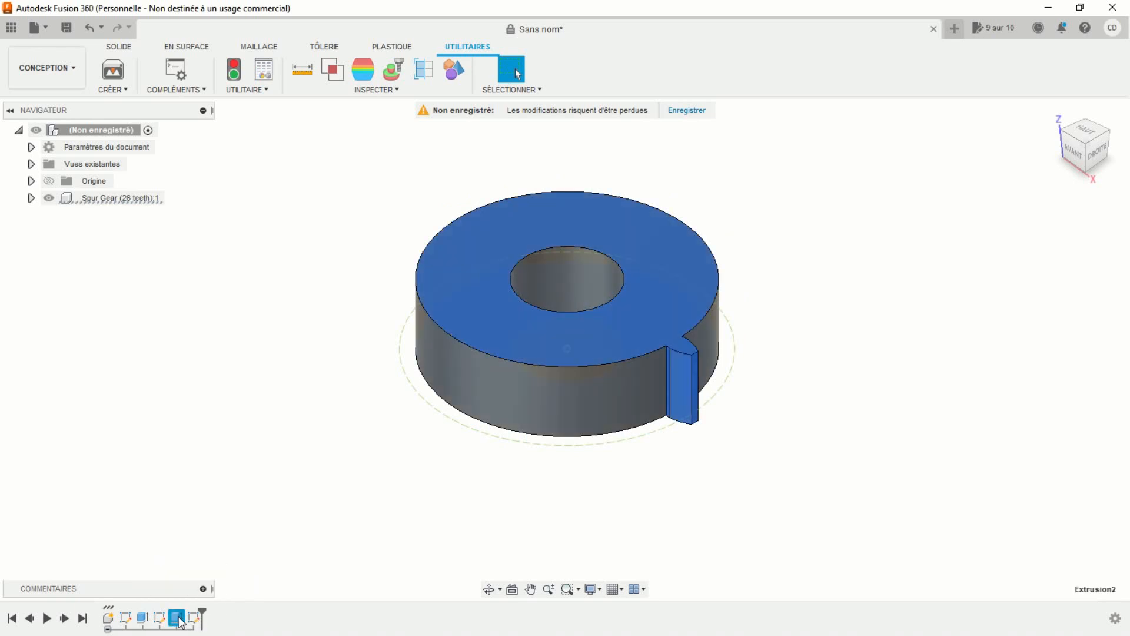
key("Delete")
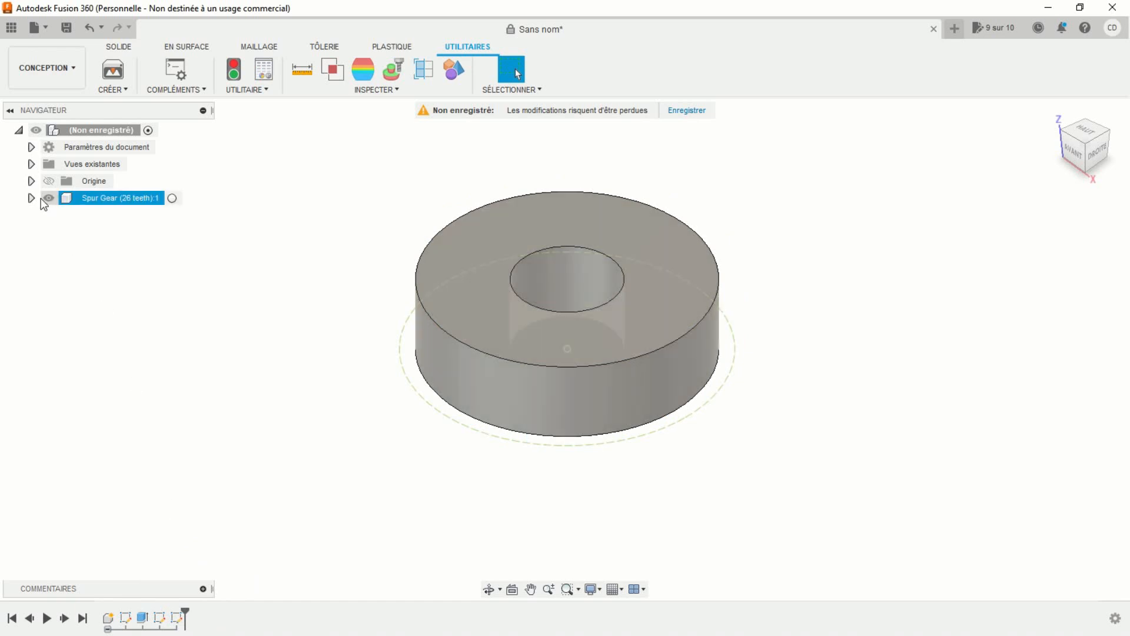
Step: Show the tooth profile sketch Esquisse2, hide the gear's bodies and view the profile from above
left_click(32, 198)
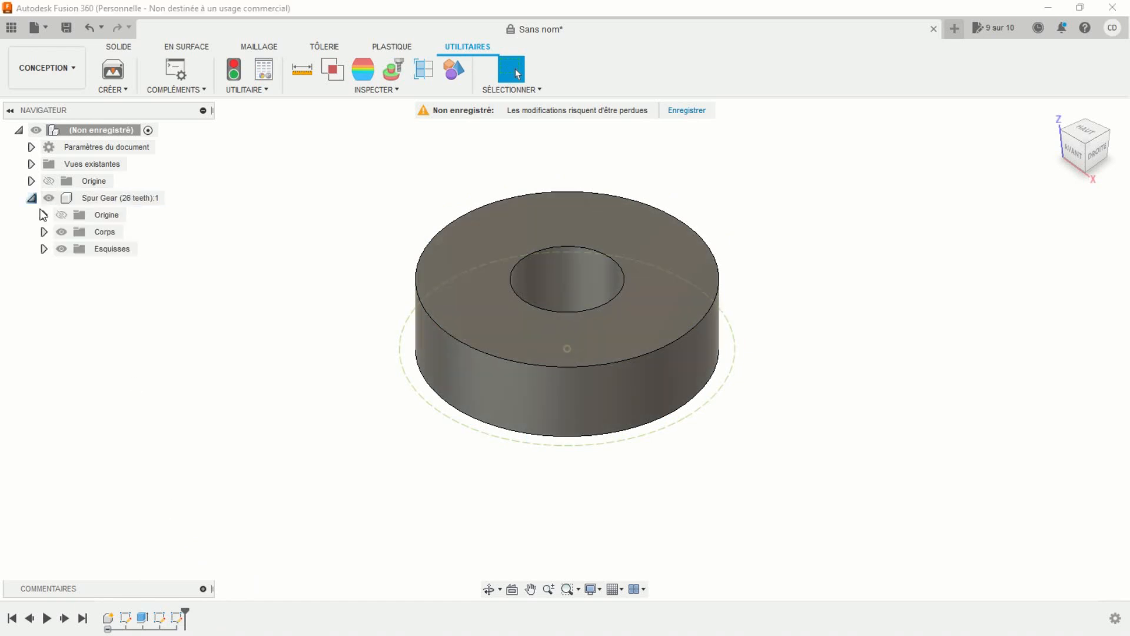
left_click(44, 249)
left_click(74, 284)
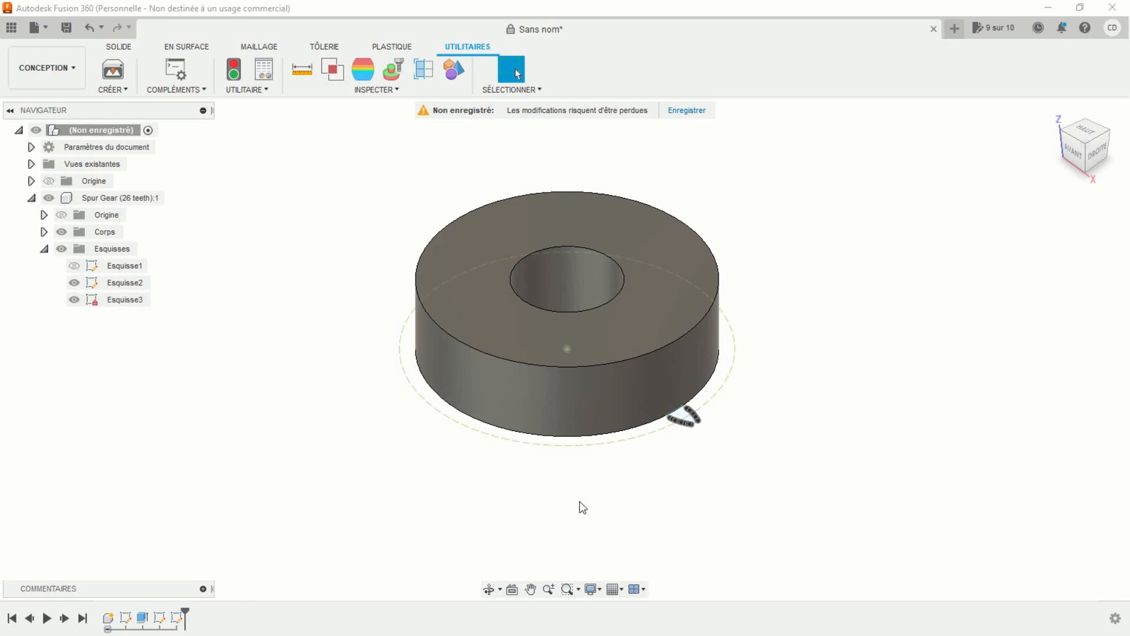
left_click(61, 232)
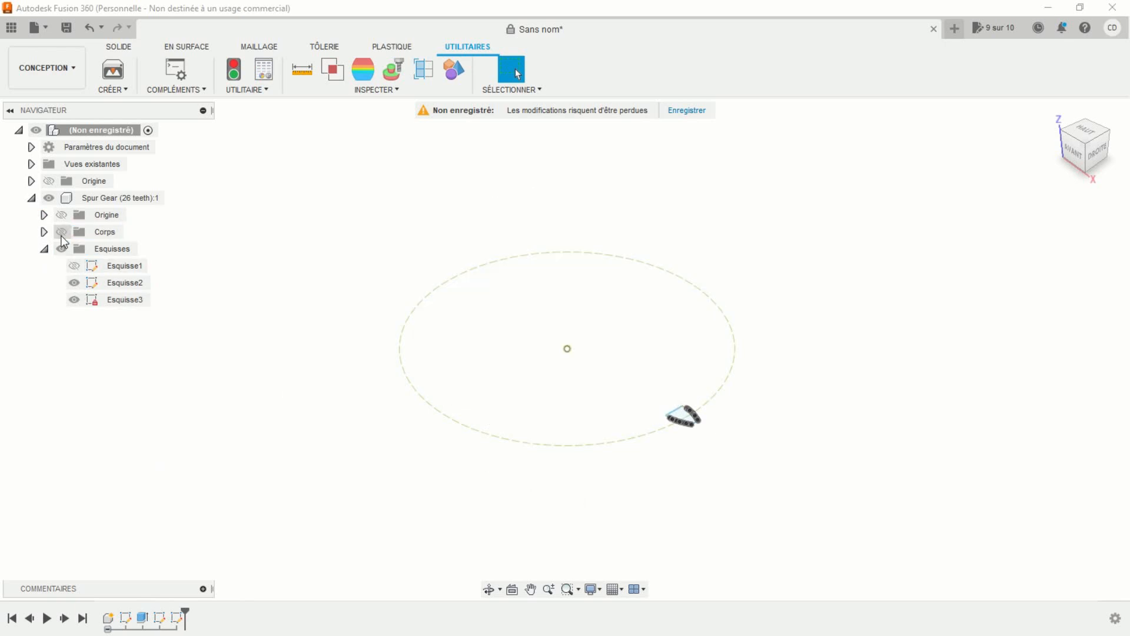
left_click(1083, 131)
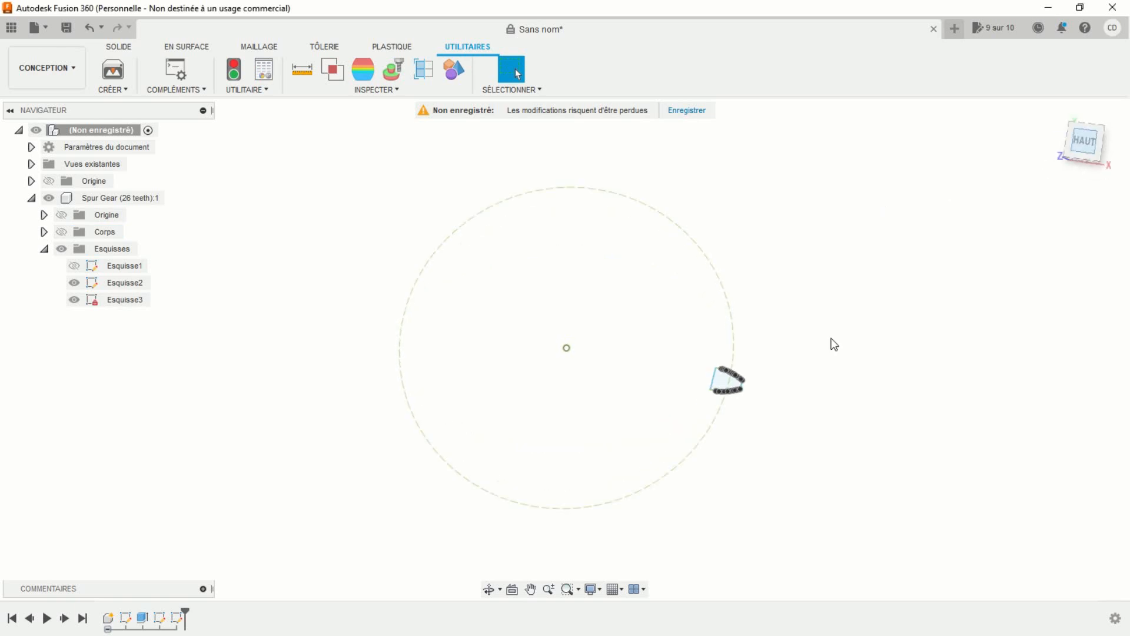
scroll(754, 344, "up", 10)
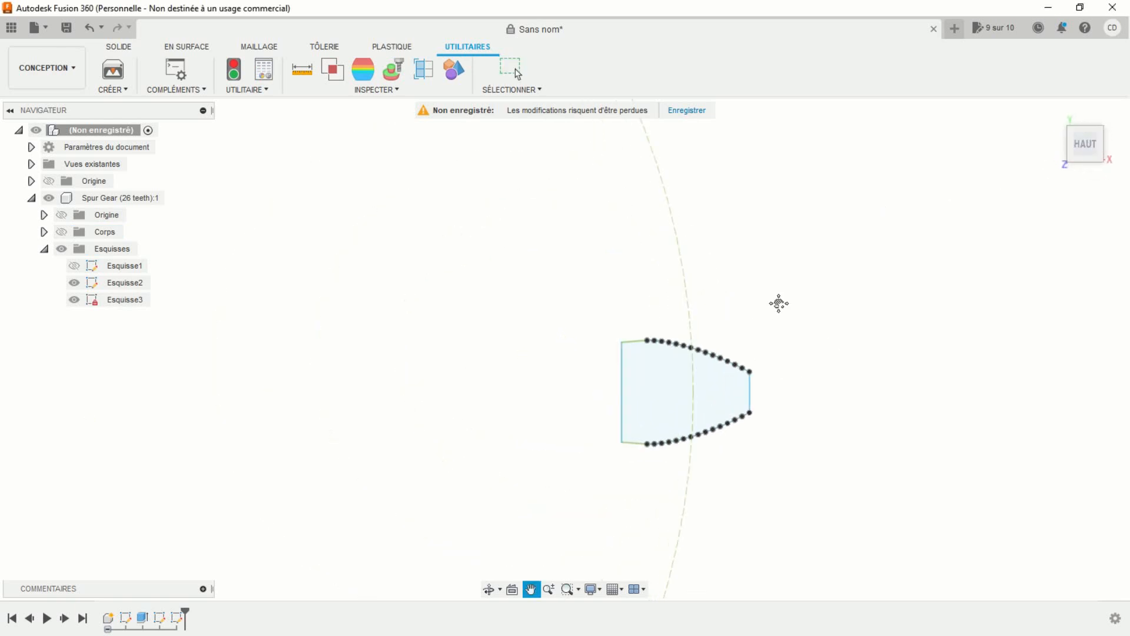
middle_click_drag(789, 301, 815, 282)
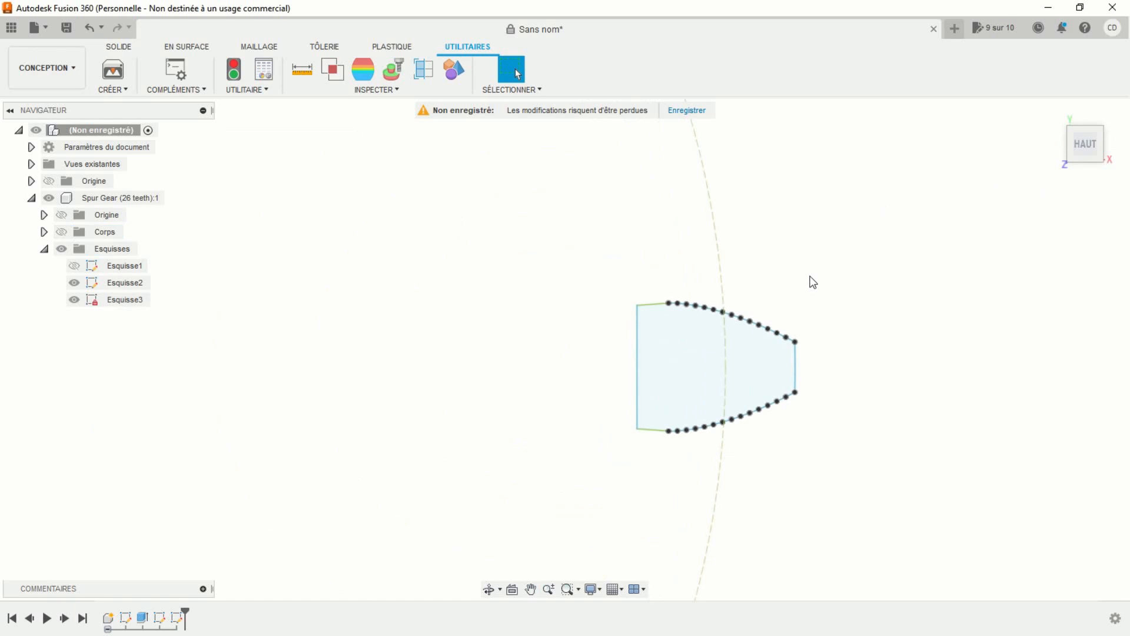
Step: Edit the tooth sketch Esquisse2 and draw a vertical line across the horizontal axis, beside the root side of the tooth profile
left_click(121, 47)
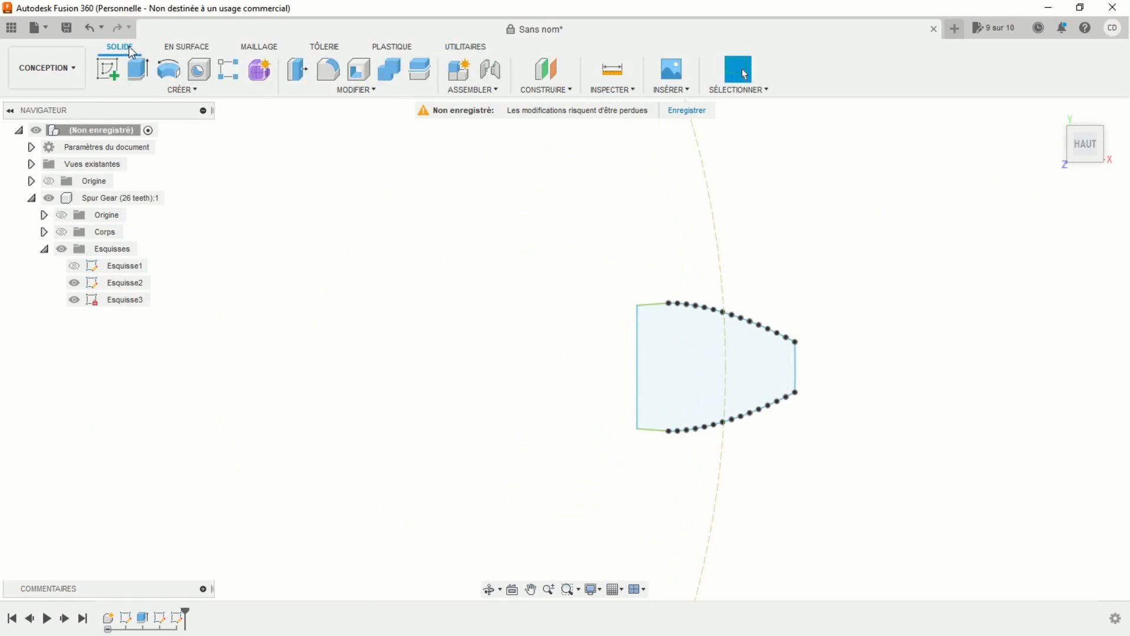
left_click(159, 618)
double_click(160, 618)
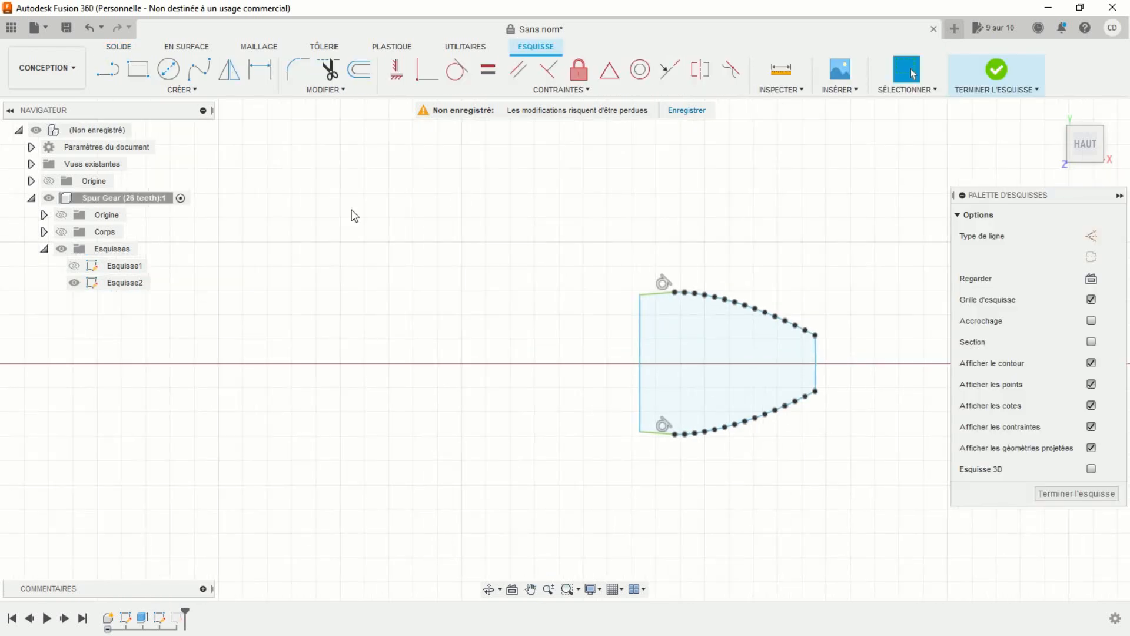
key("l")
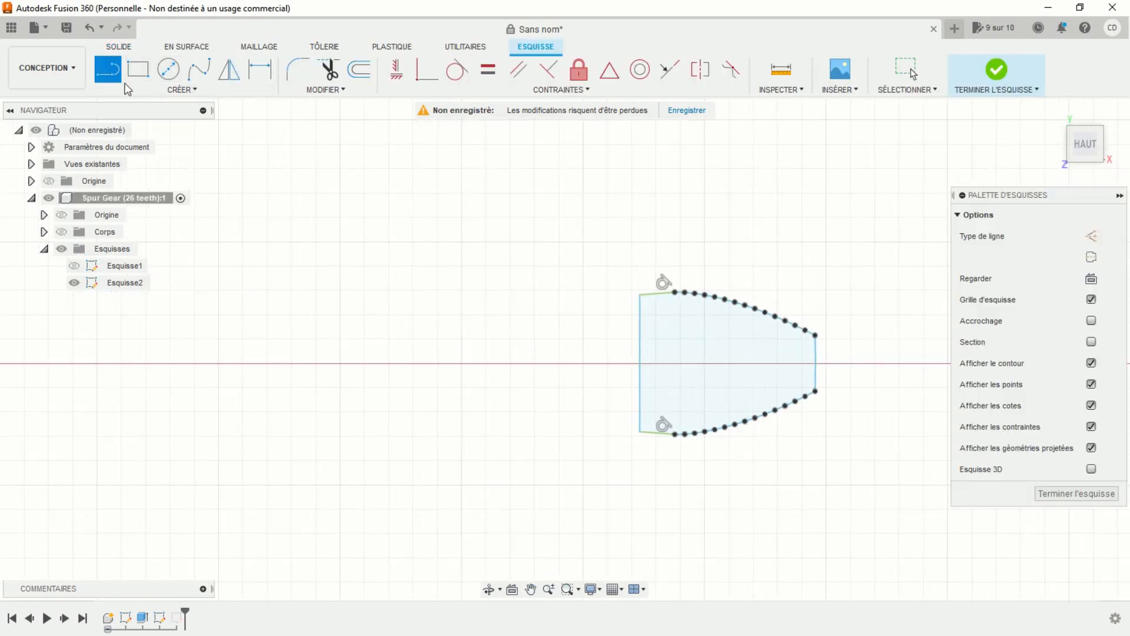
left_click(557, 267)
left_click(557, 476)
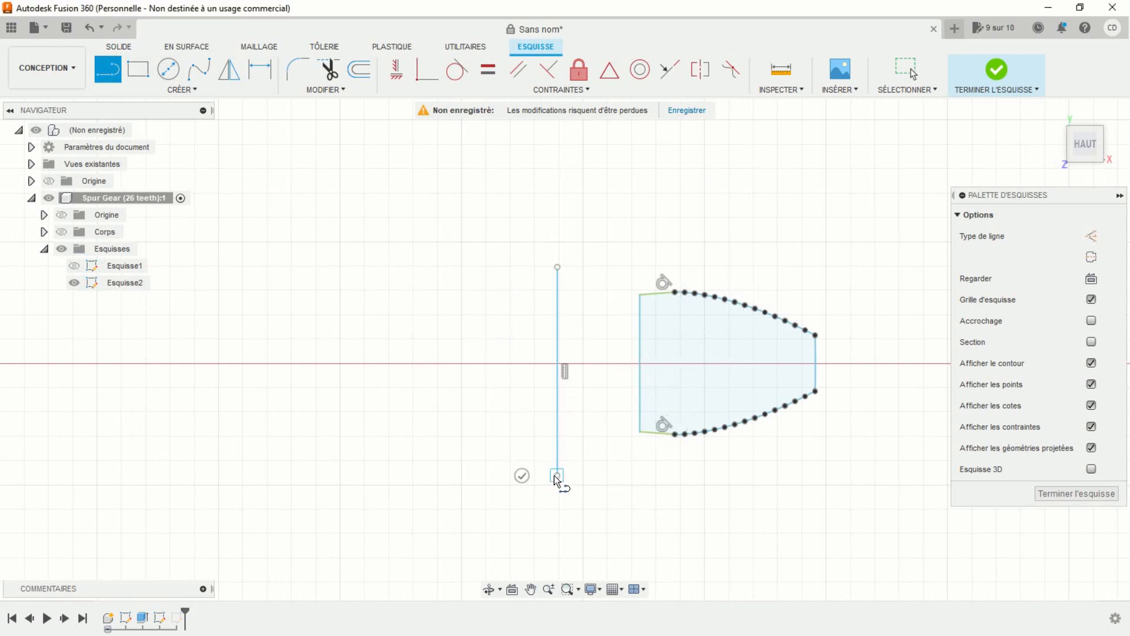
key("Escape")
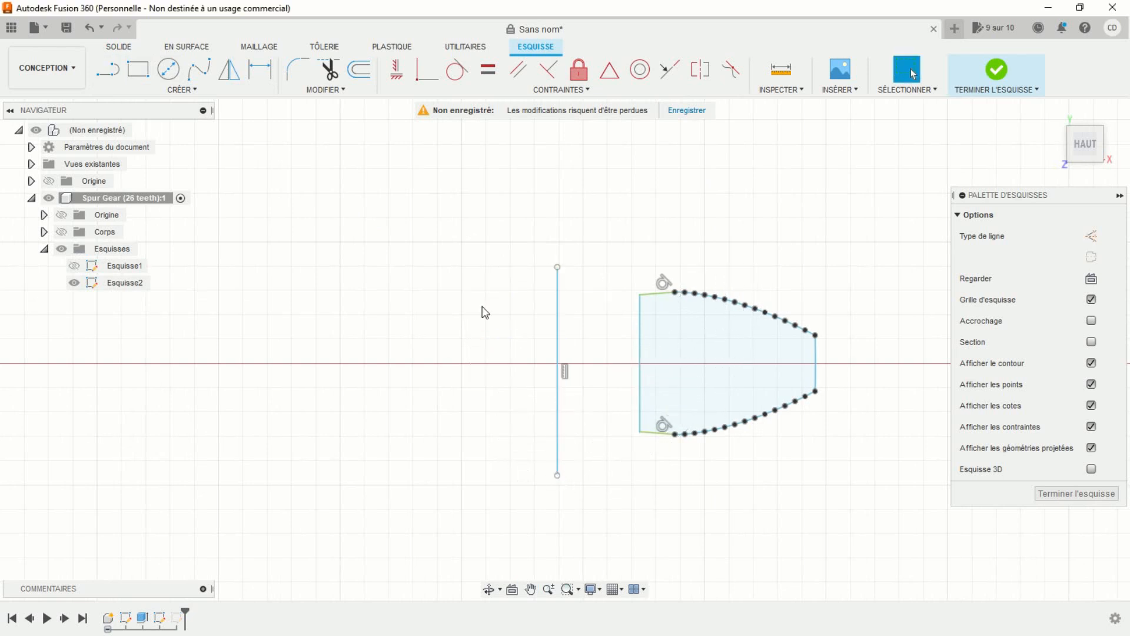
Step: Extend the two straight flank lines of the tooth profile to the new vertical line
left_click(330, 90)
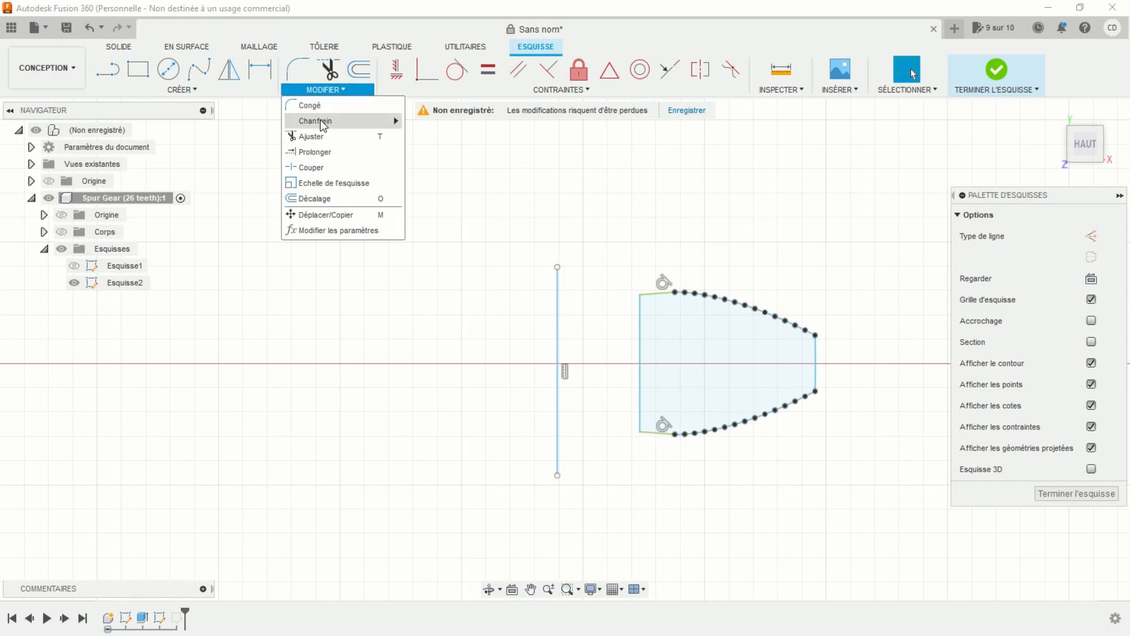
left_click(315, 152)
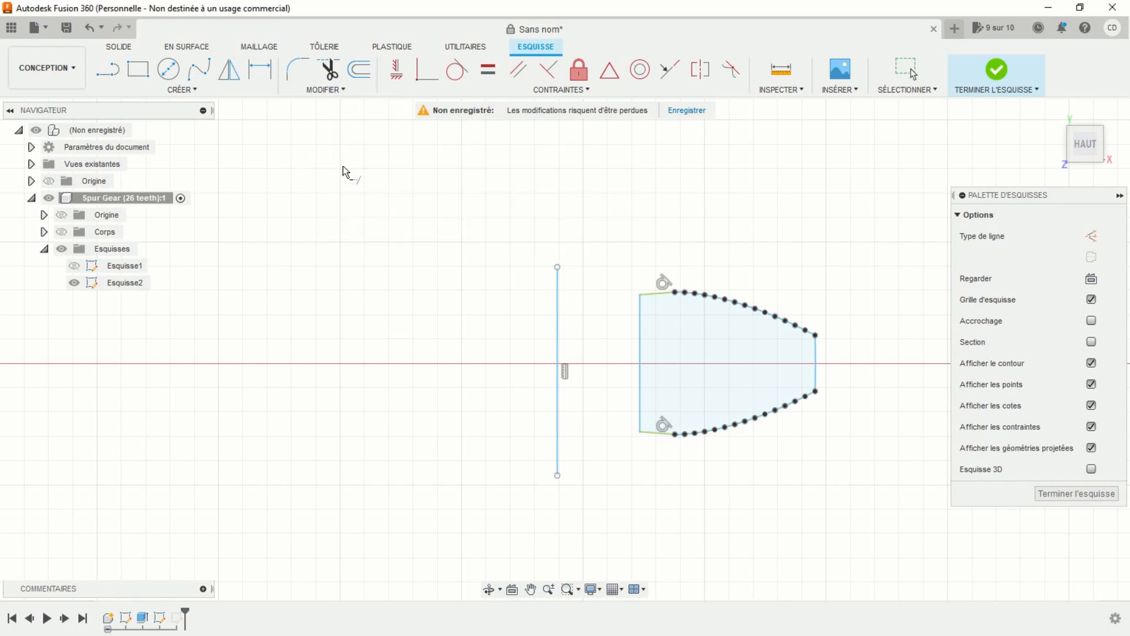
left_click(654, 293)
left_click(649, 434)
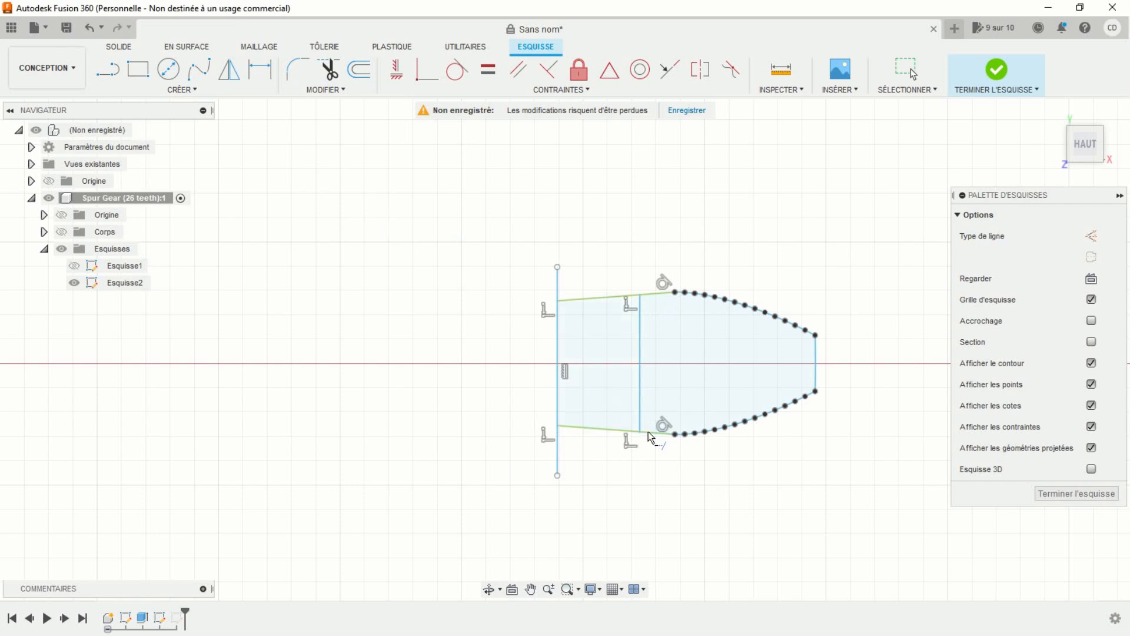
key("Escape")
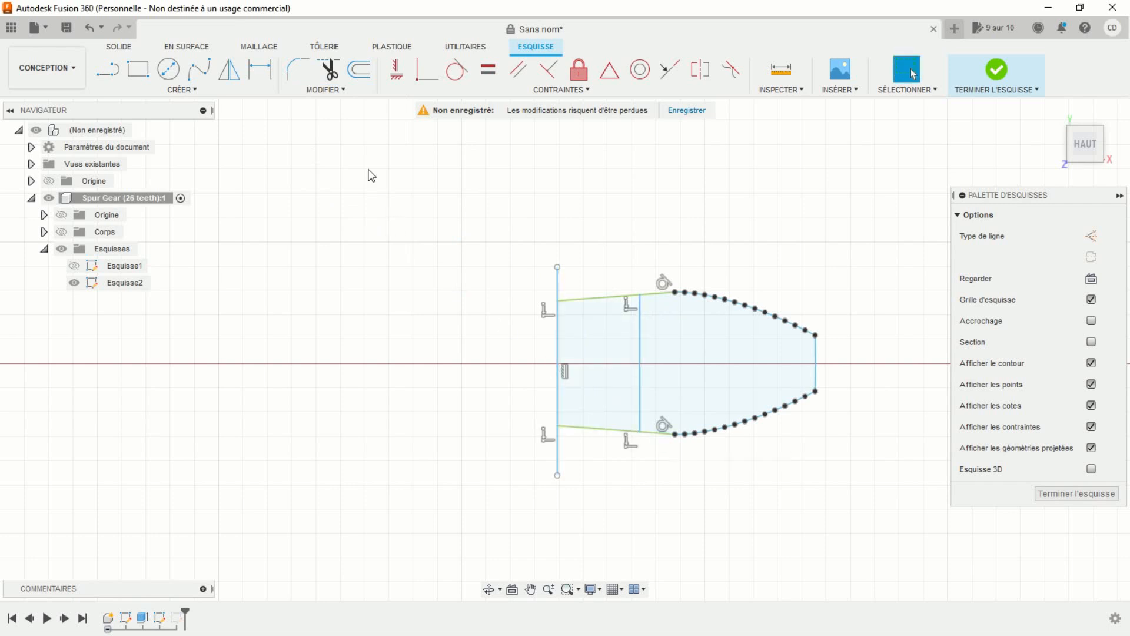
Step: Trim both ends of the new vertical line that overhang the extended flank lines
left_click(329, 71)
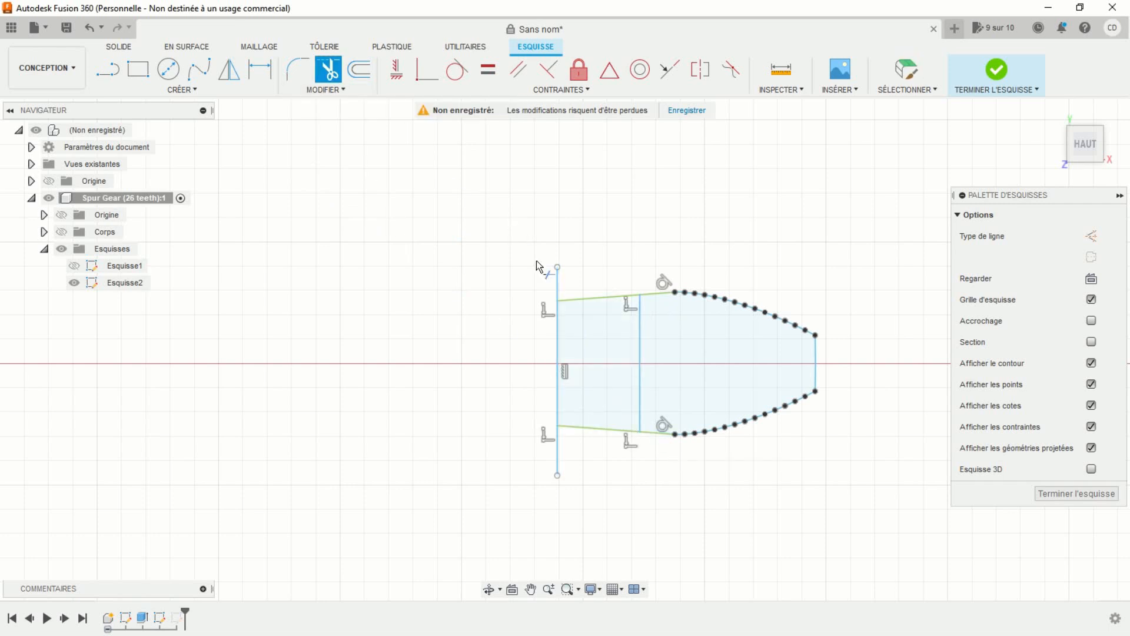
left_click(557, 283)
left_click(559, 451)
key("Escape")
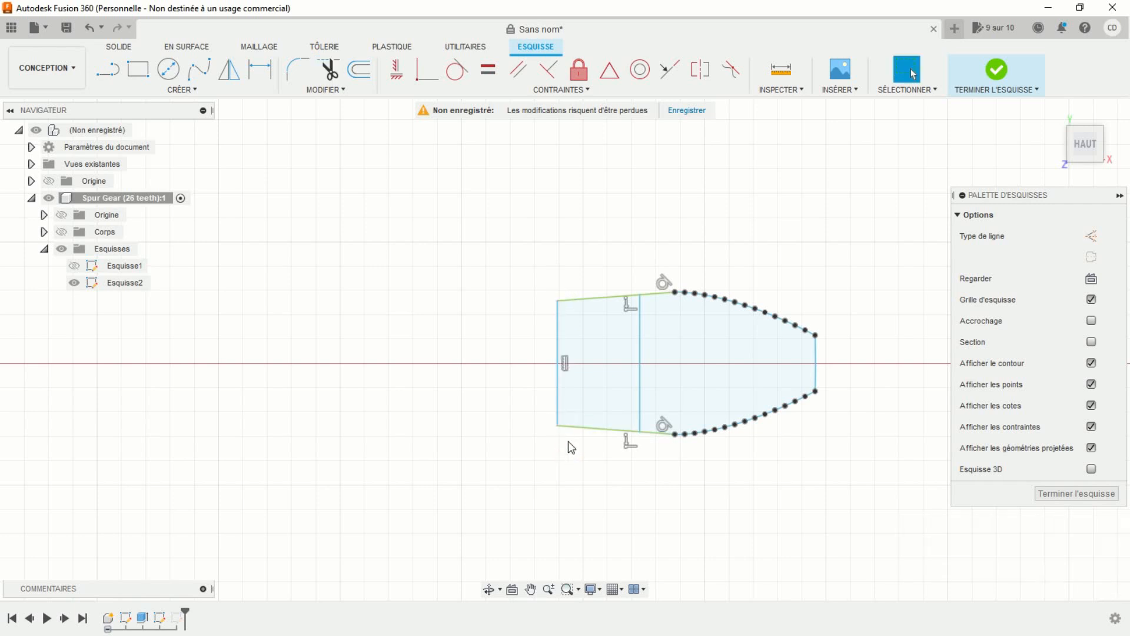
Step: Convert the original root line inside the tooth profile to a construction line and finish the sketch
left_click(640, 380)
left_click(1091, 236)
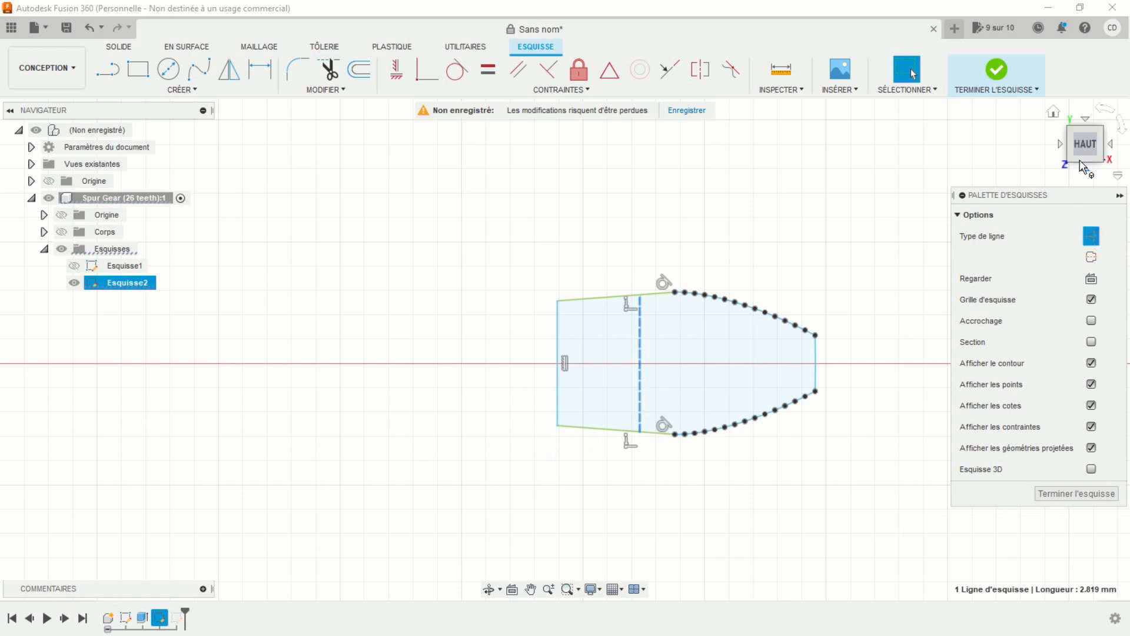
left_click(997, 69)
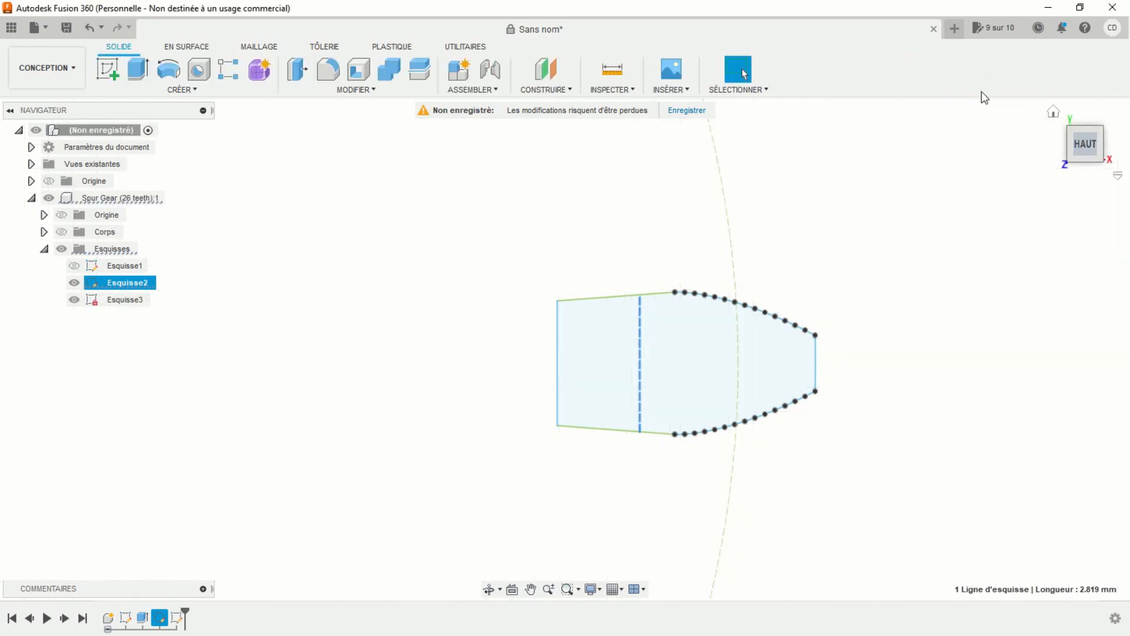
Step: Sketch a line about 26.5 mm long from the origin at 100° to the horizontal on the vertical YZ plane
scroll(689, 325, "down", 8)
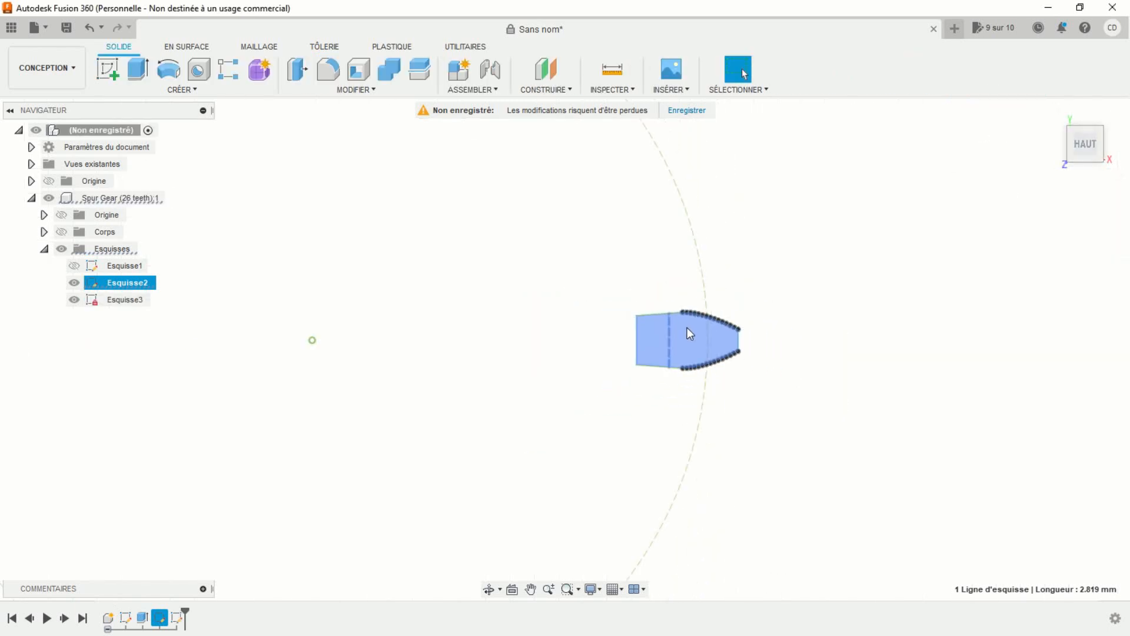
middle_click_drag(629, 412, 502, 400, "shift")
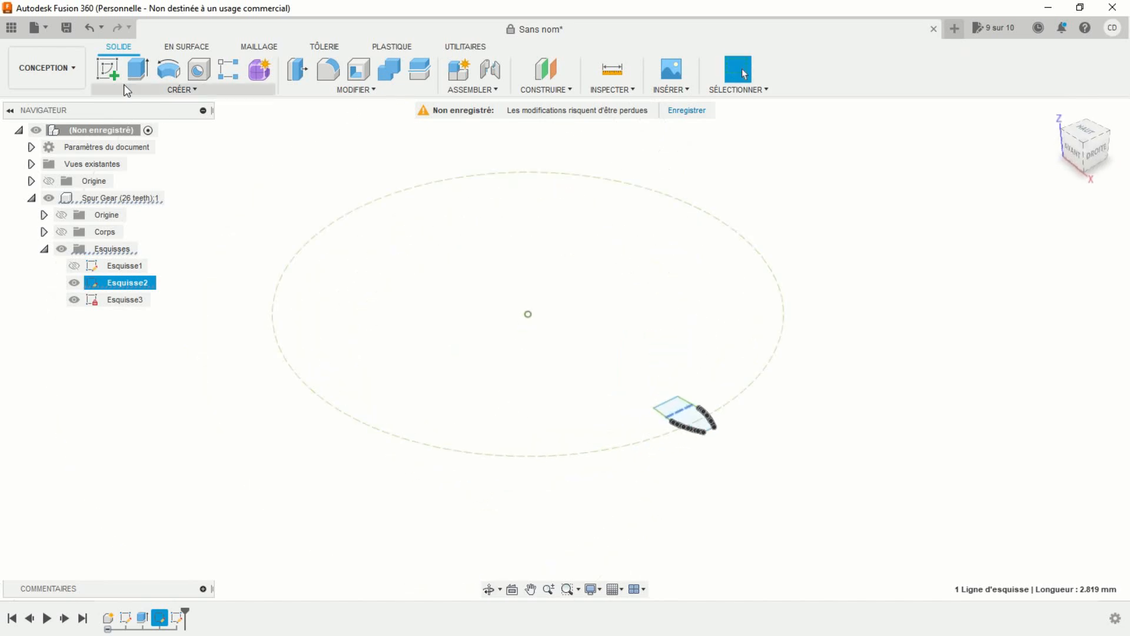
left_click(107, 70)
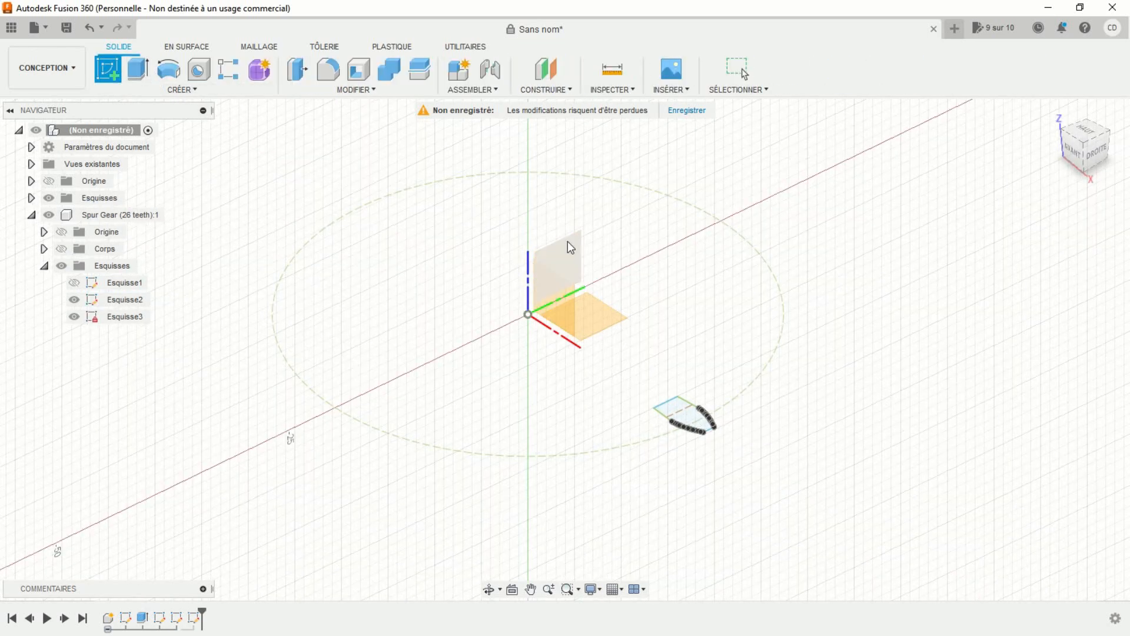
left_click(573, 259)
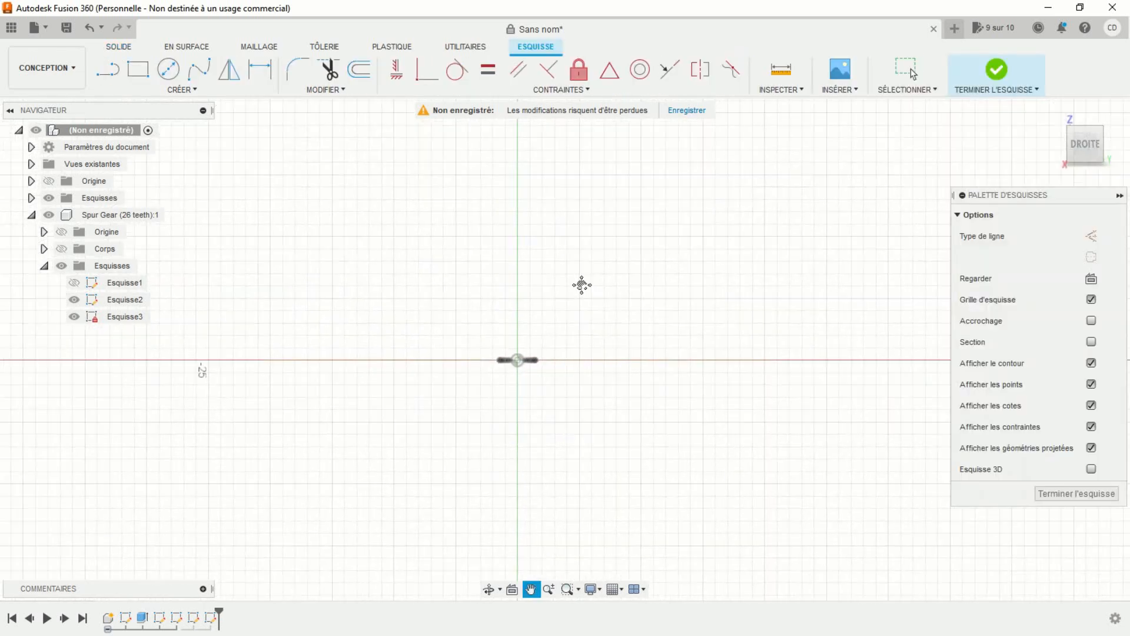
left_click(115, 71)
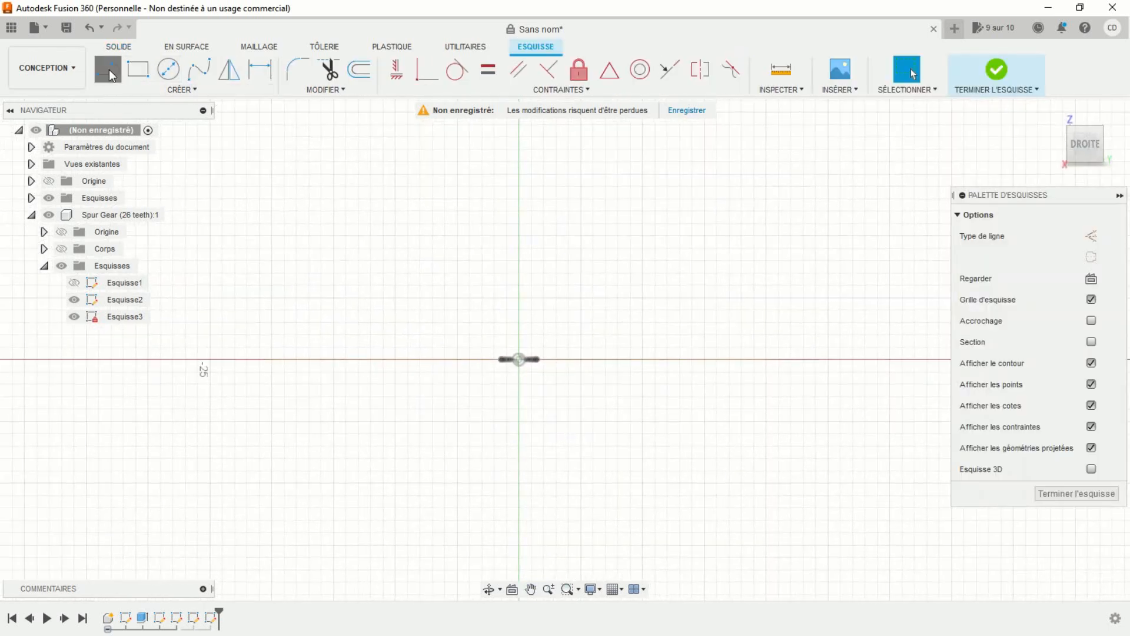
left_click(519, 359)
middle_click_drag(471, 229, 528, 379)
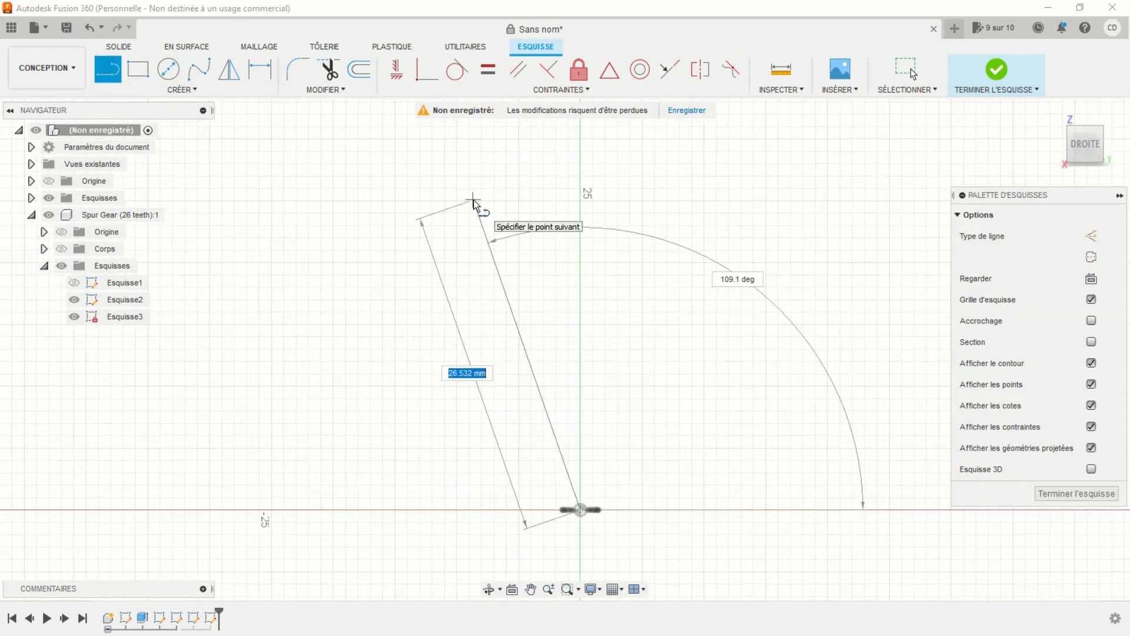
key("Tab")
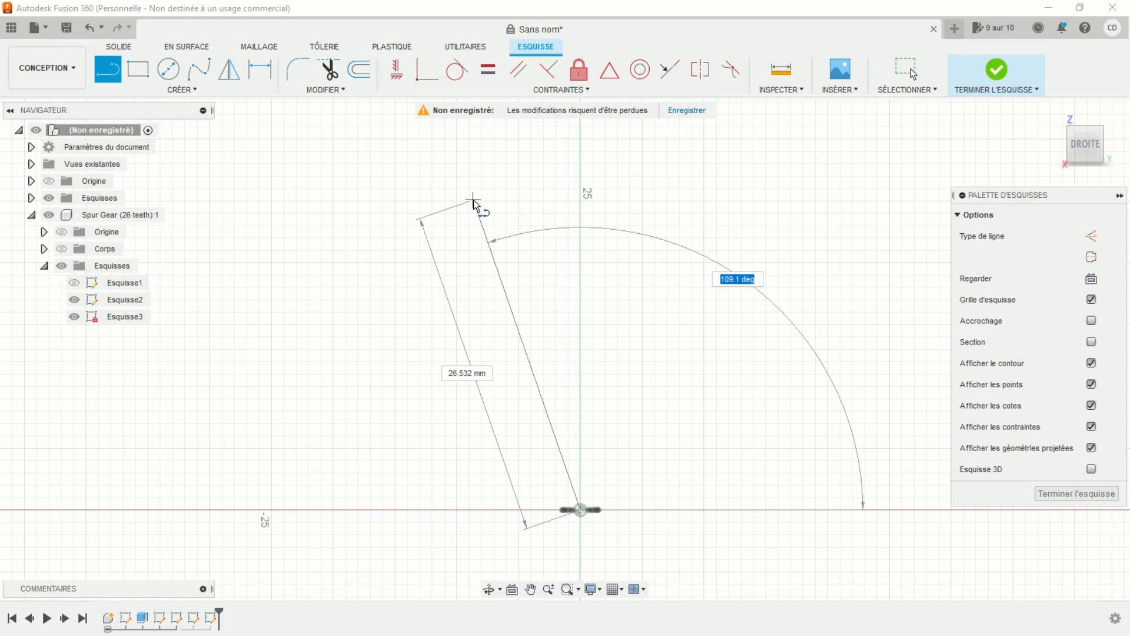
key("Tab")
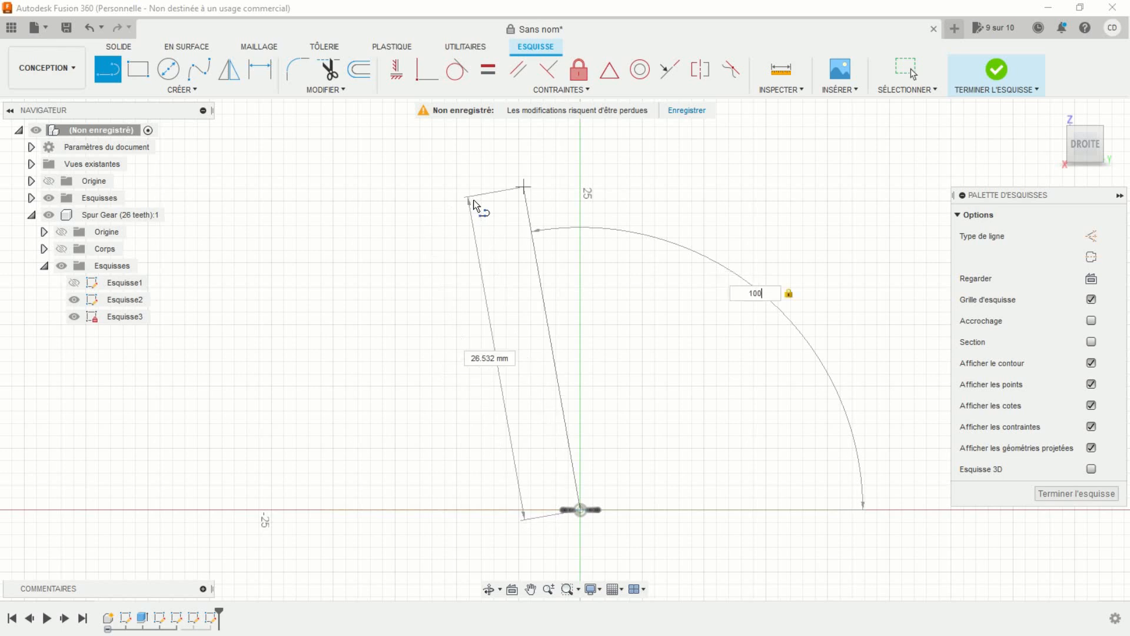
key("Return")
key("Escape")
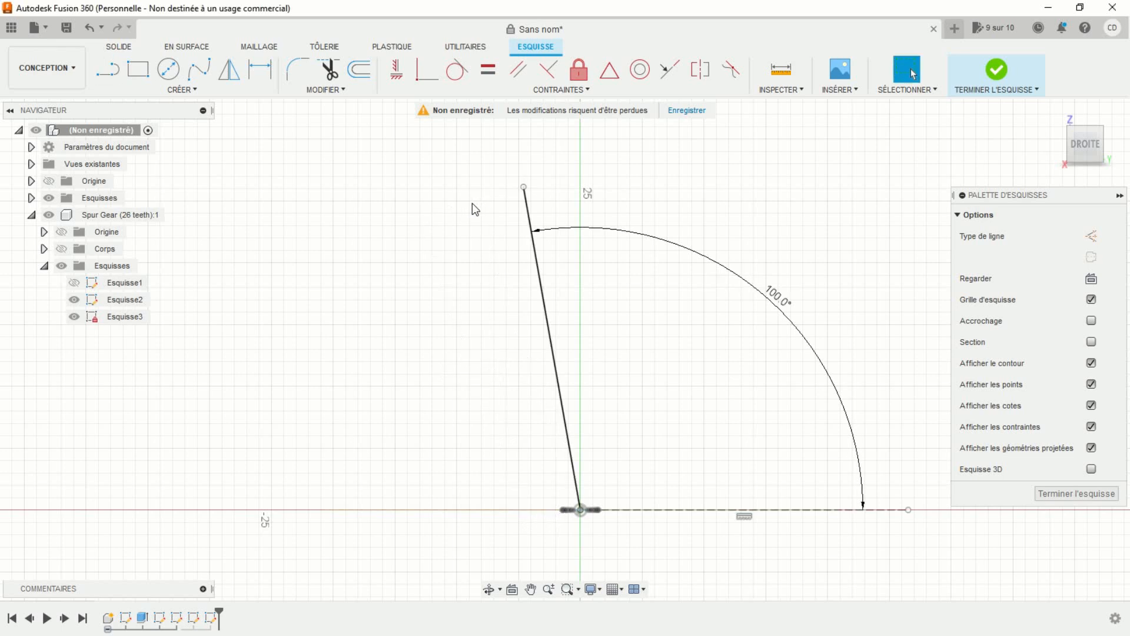
Step: Show the gear's bodies, make the slanted line's free end coincident with the gear's top edge, and finish the sketch
left_click(61, 249)
middle_click_drag(286, 299, 239, 278)
left_click(427, 69)
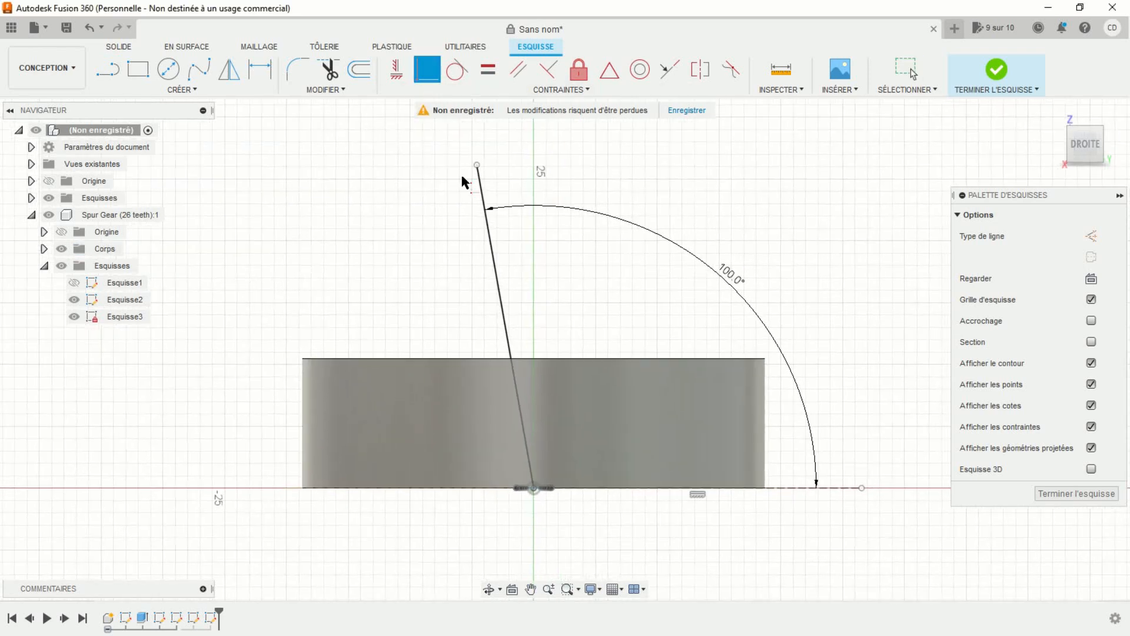
left_click(476, 166)
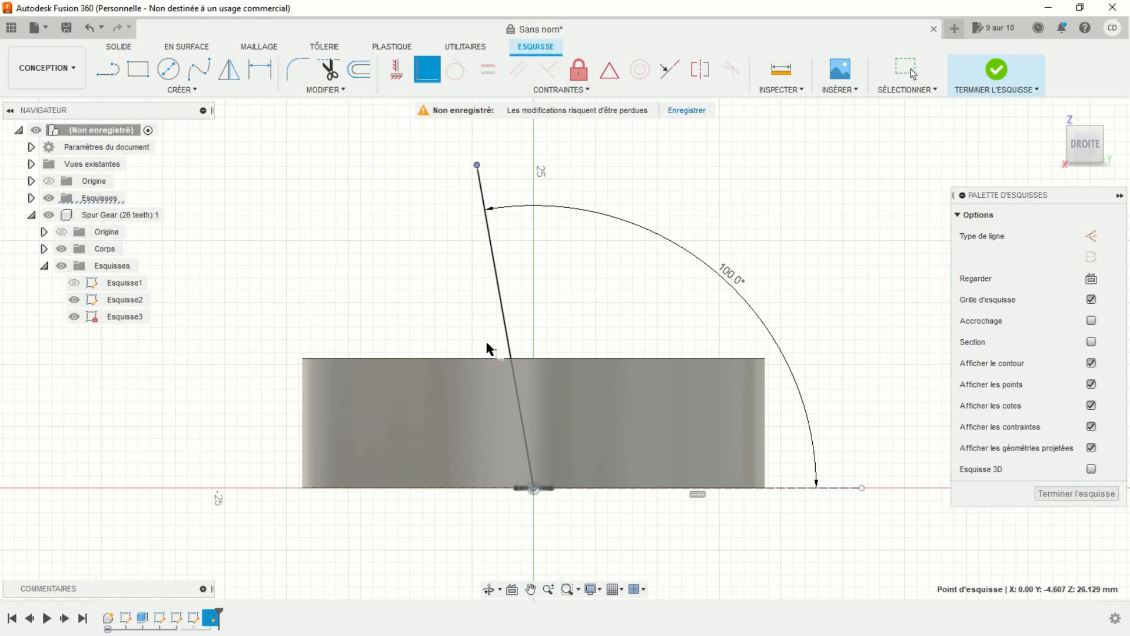
left_click(490, 359)
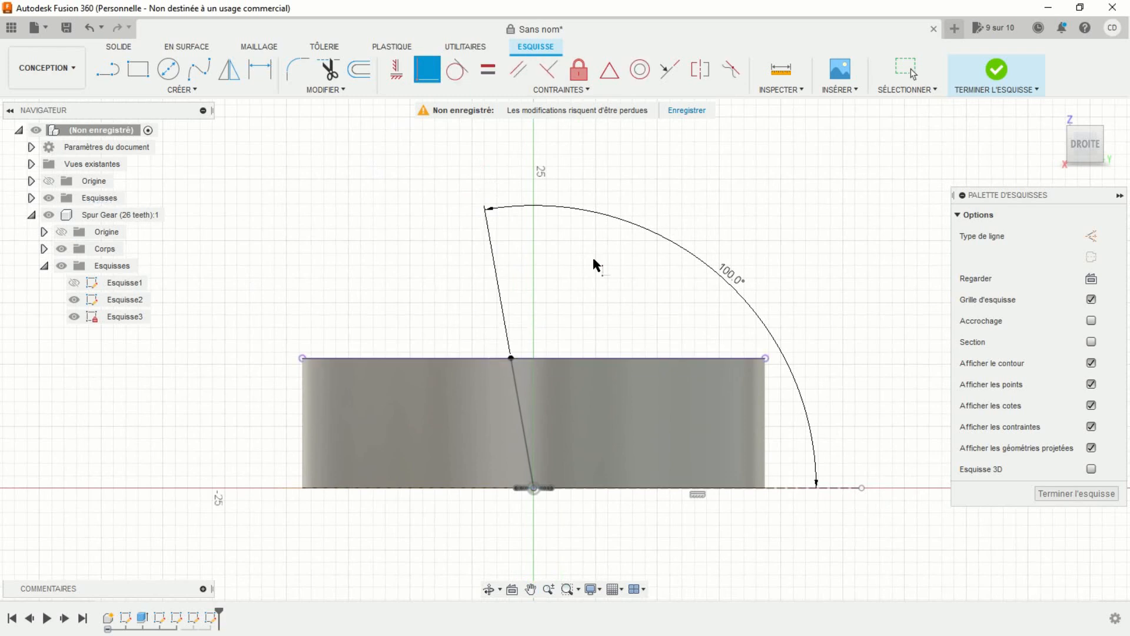
left_click(997, 69)
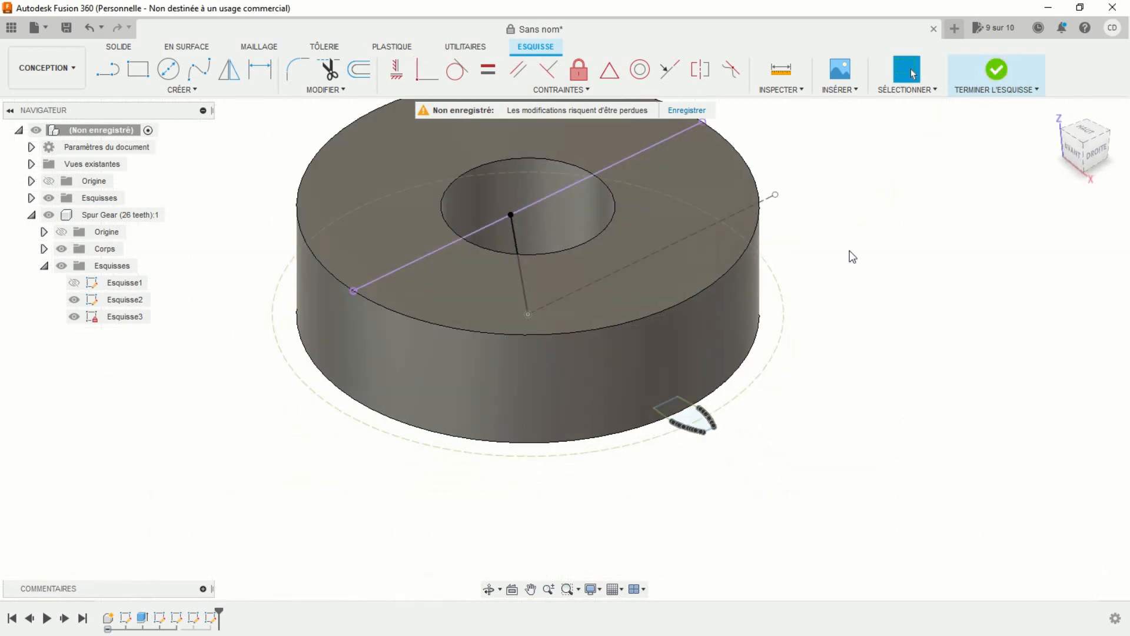
Step: Sweep the tooth profile along the slanted line with the Join operation
middle_click_drag(823, 370, 780, 406)
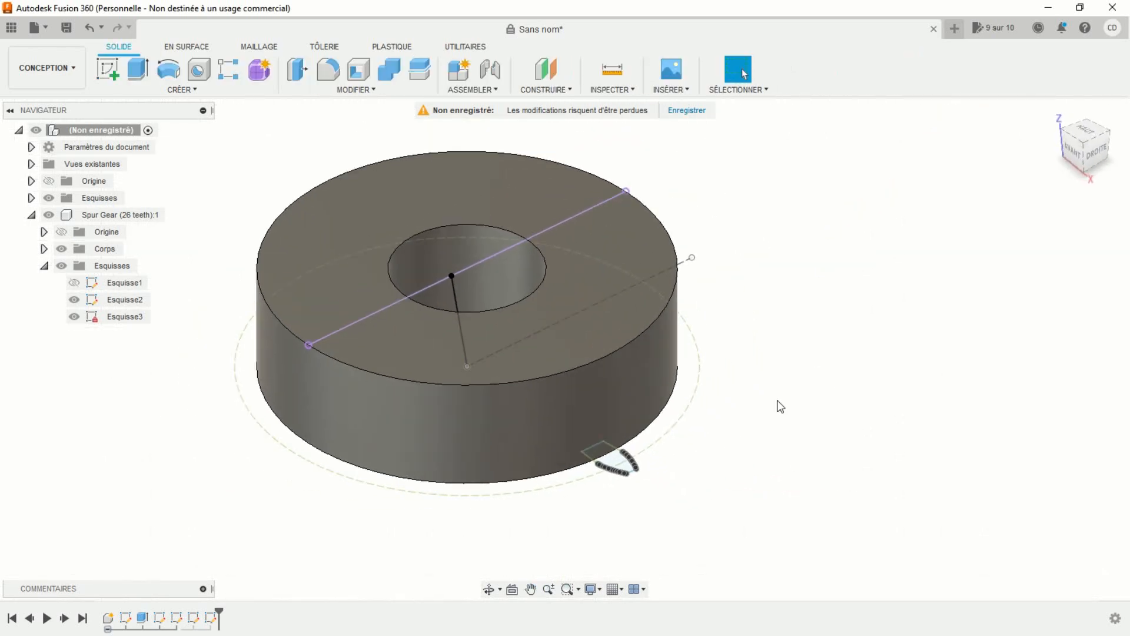
left_click(184, 91)
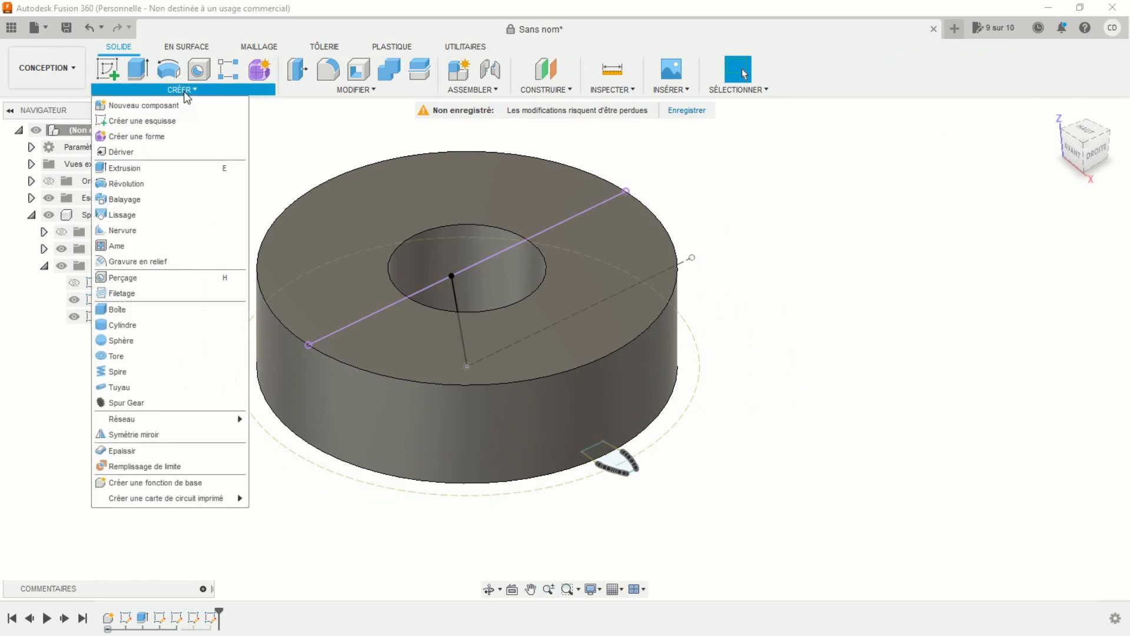
left_click(131, 199)
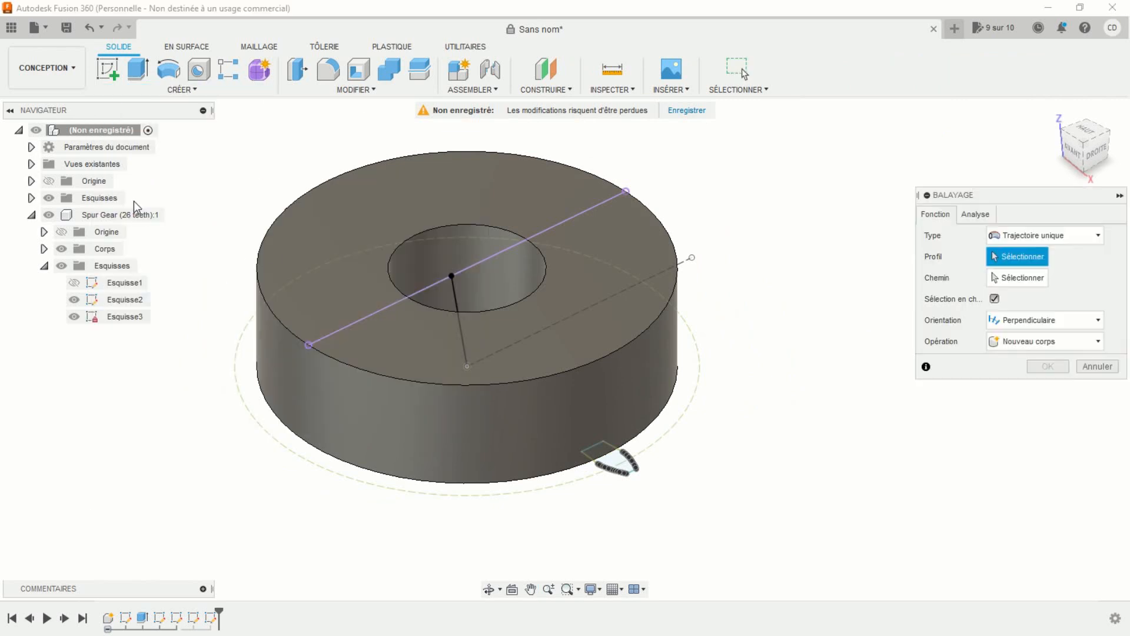
left_click(624, 462)
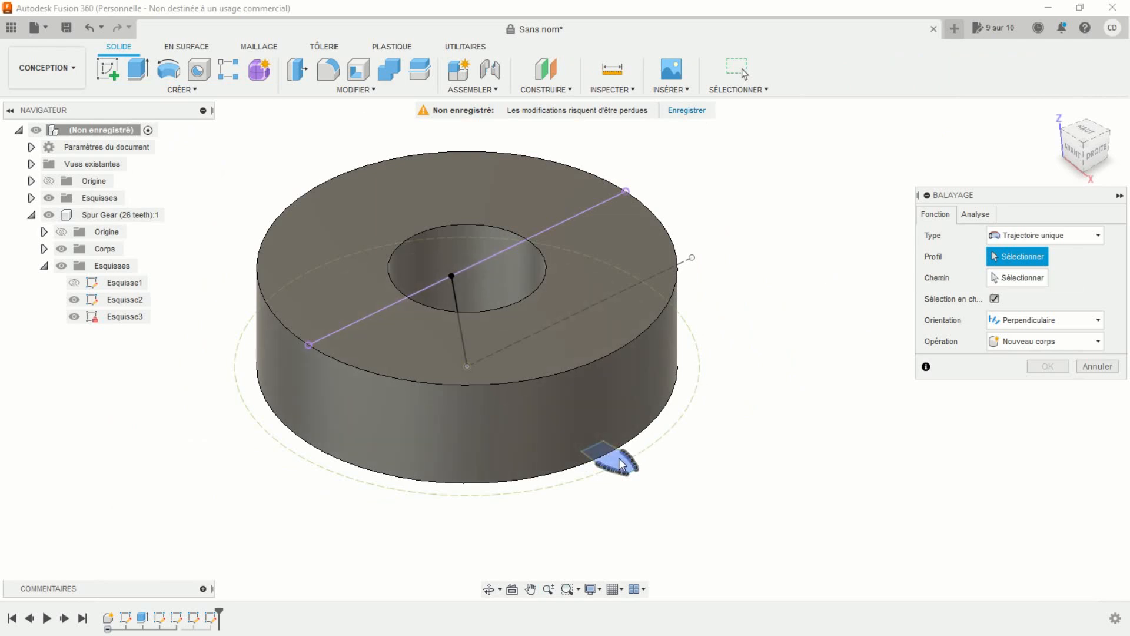
left_click(1018, 278)
left_click(458, 300)
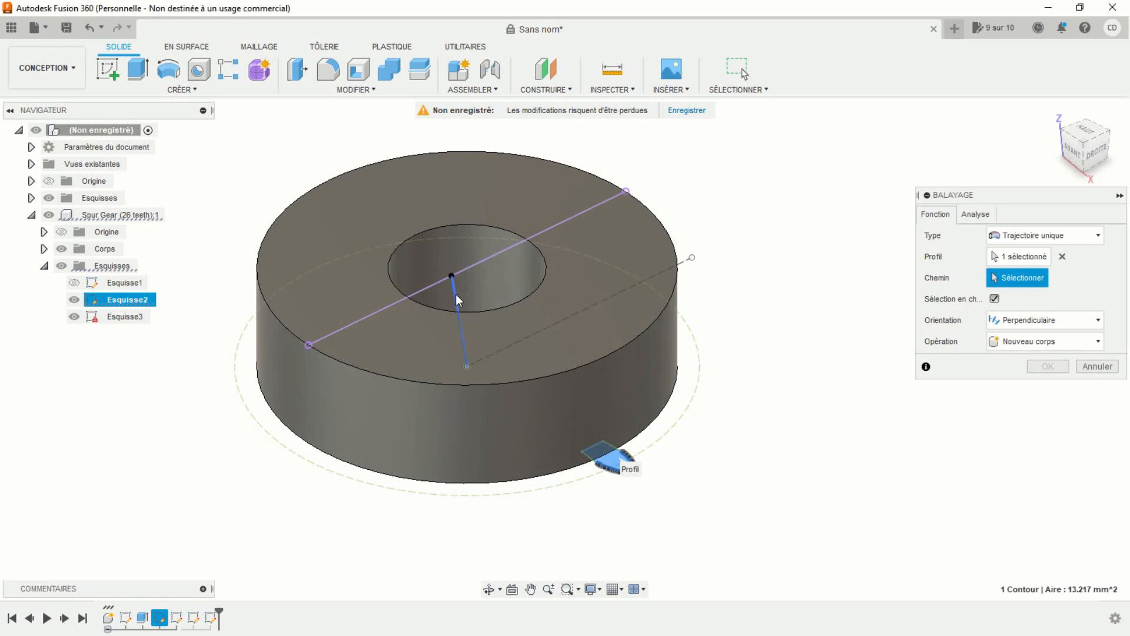
left_click(1048, 404)
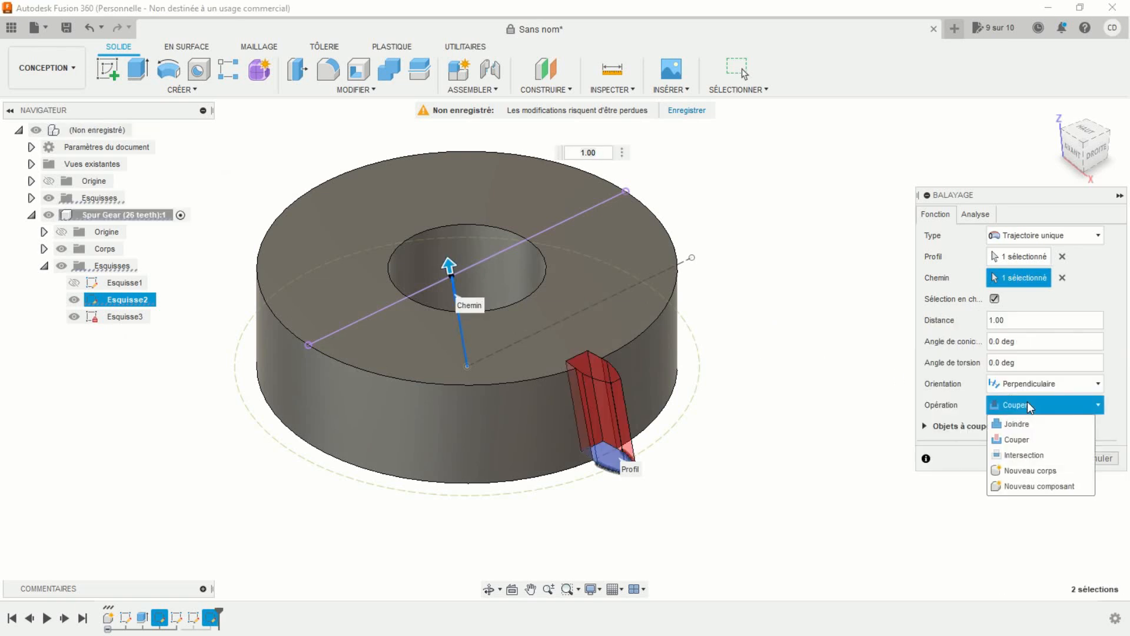
left_click(1030, 422)
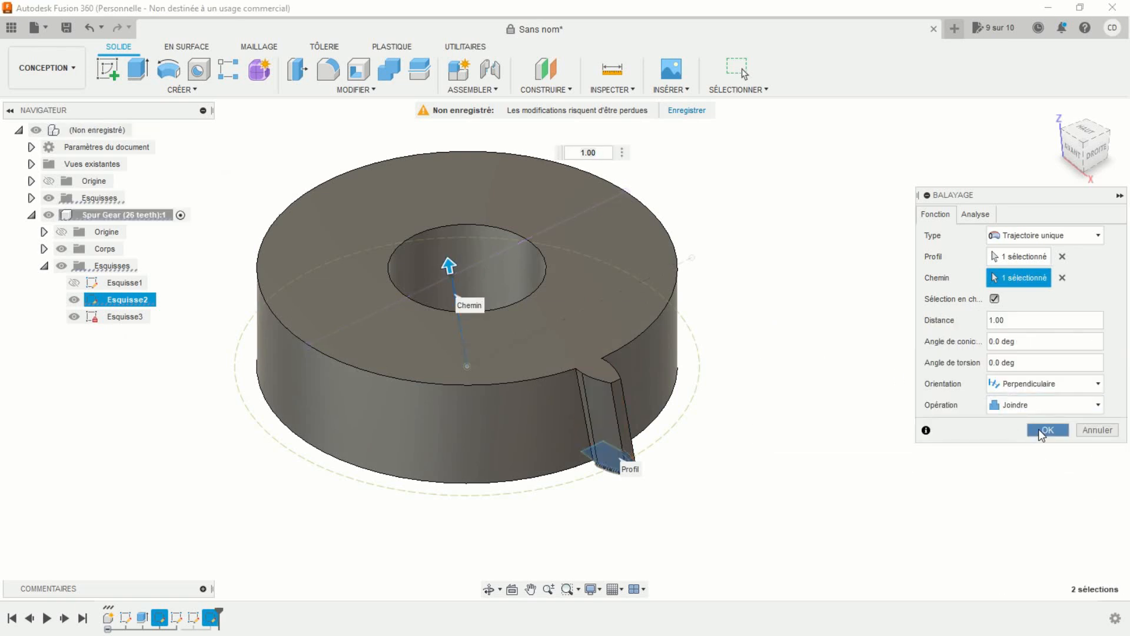
left_click(1043, 430)
Step: Fillet the root edges on both sides of the tooth with a 0.5 mm radius
scroll(926, 407, "down", 2)
mouse_move(921, 421)
middle_mouse_down("shift")
mouse_move(785, 406)
mouse_move(883, 391)
mouse_move(913, 412)
middle_mouse_up("shift")
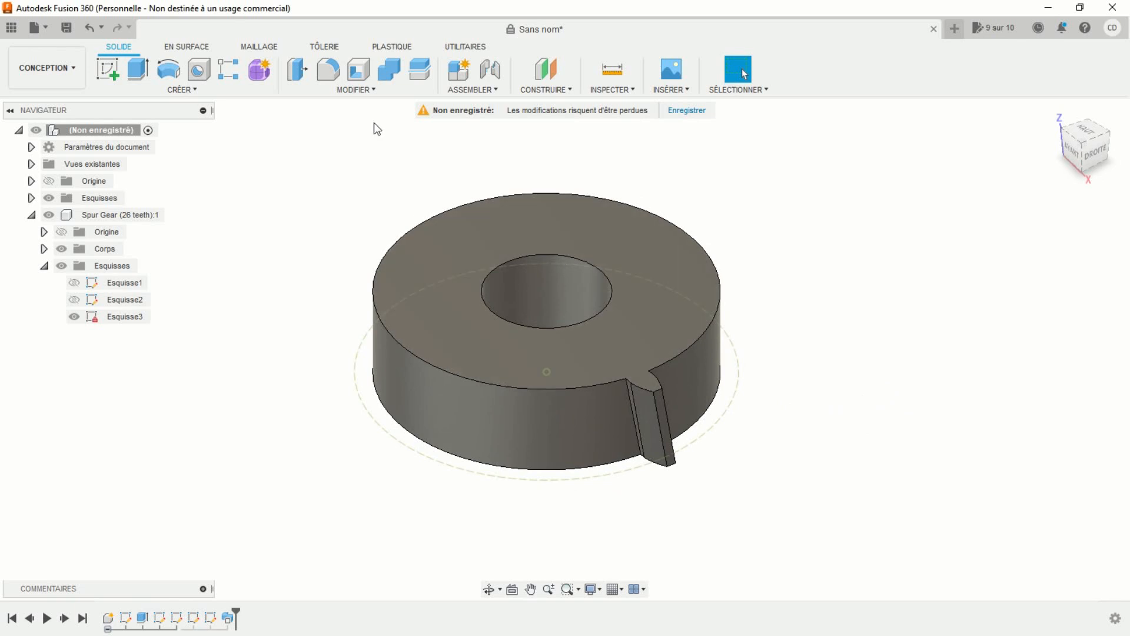
left_click(328, 69)
scroll(606, 406, "up", 5)
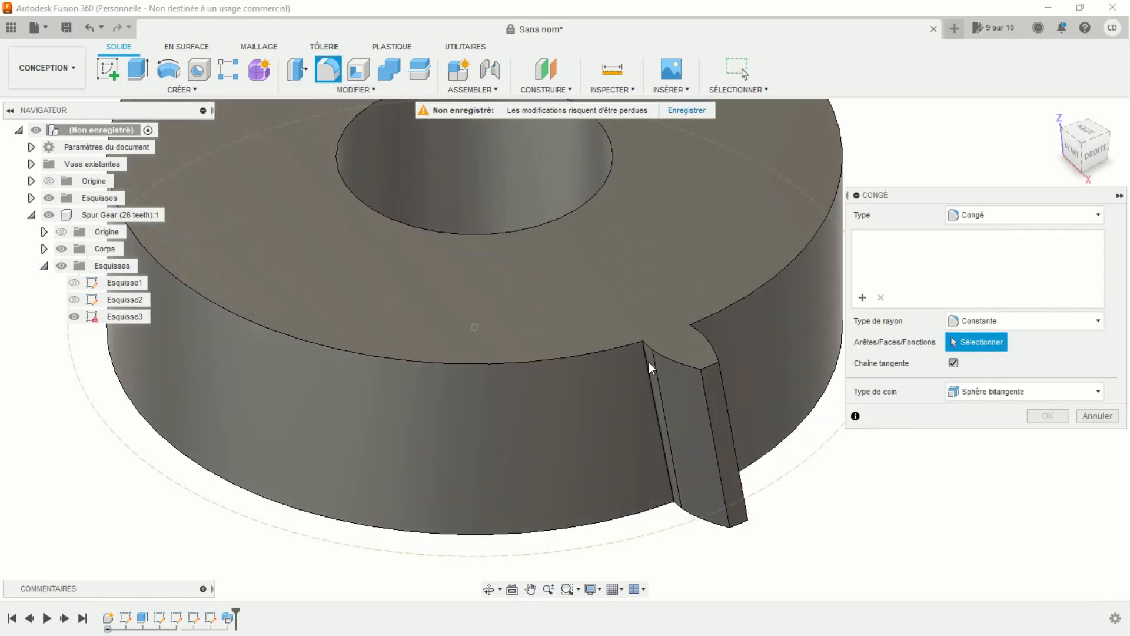
left_click(646, 372)
scroll(643, 377, "down", 3)
middle_click_drag(644, 377, 492, 424, "shift")
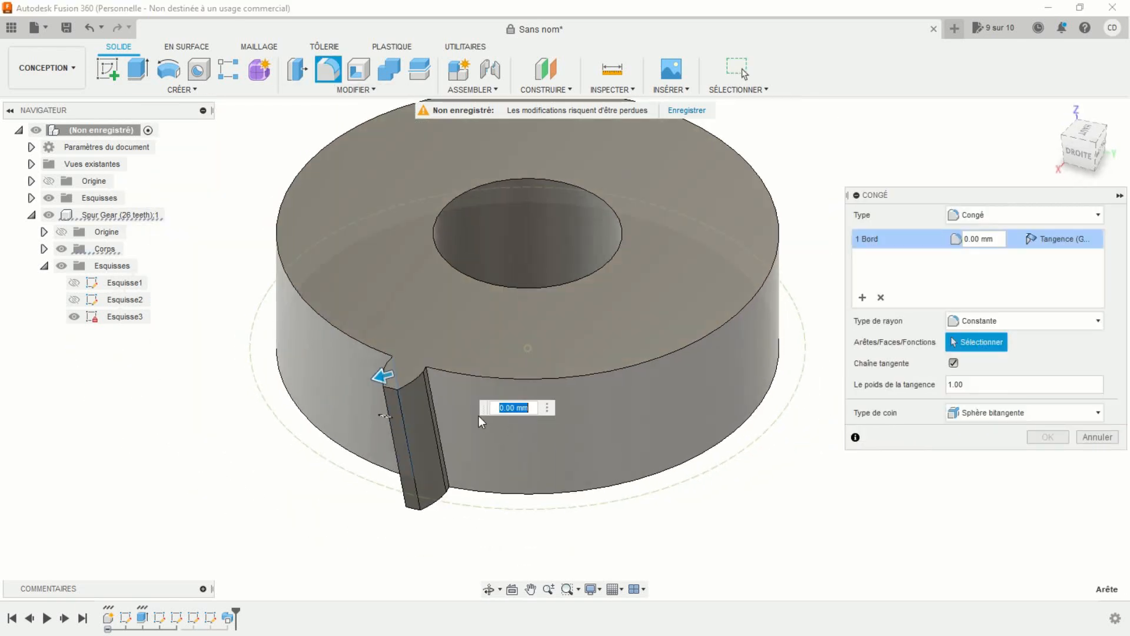
left_click(436, 400)
type("0.5")
key("Return")
Step: Pattern the tooth's sweep and root fillets circularly around the gear's vertical axis, with a quantity of 26 over the full circle
scroll(432, 394, "down", 3)
middle_click_drag(578, 392, 528, 506, "shift")
middle_click_drag(664, 481, 573, 473)
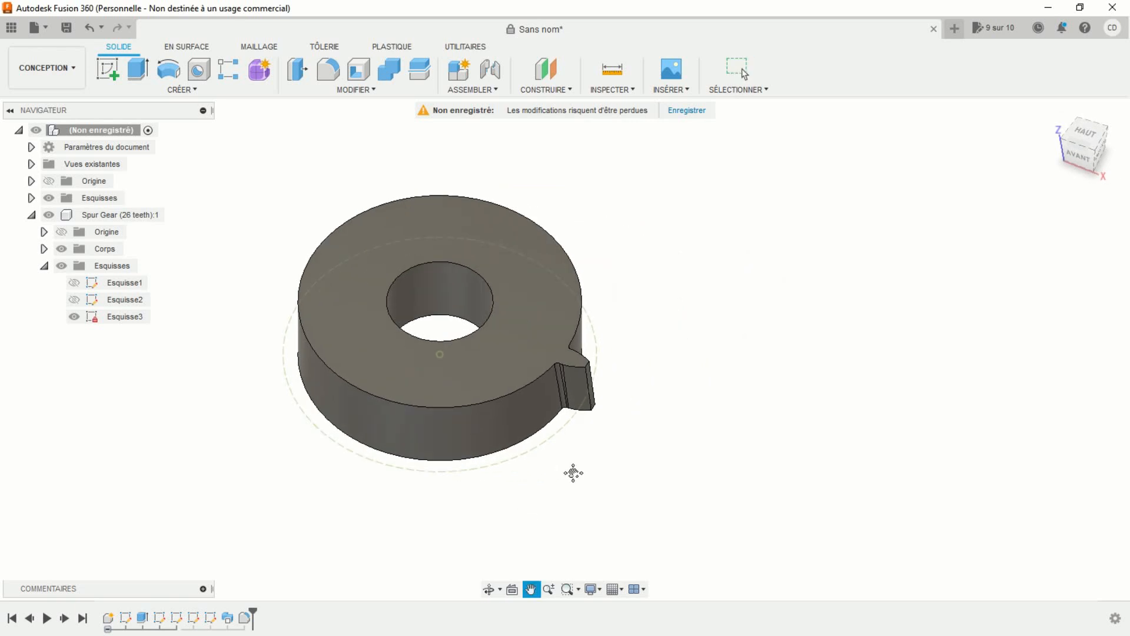
scroll(574, 474, "up", 1)
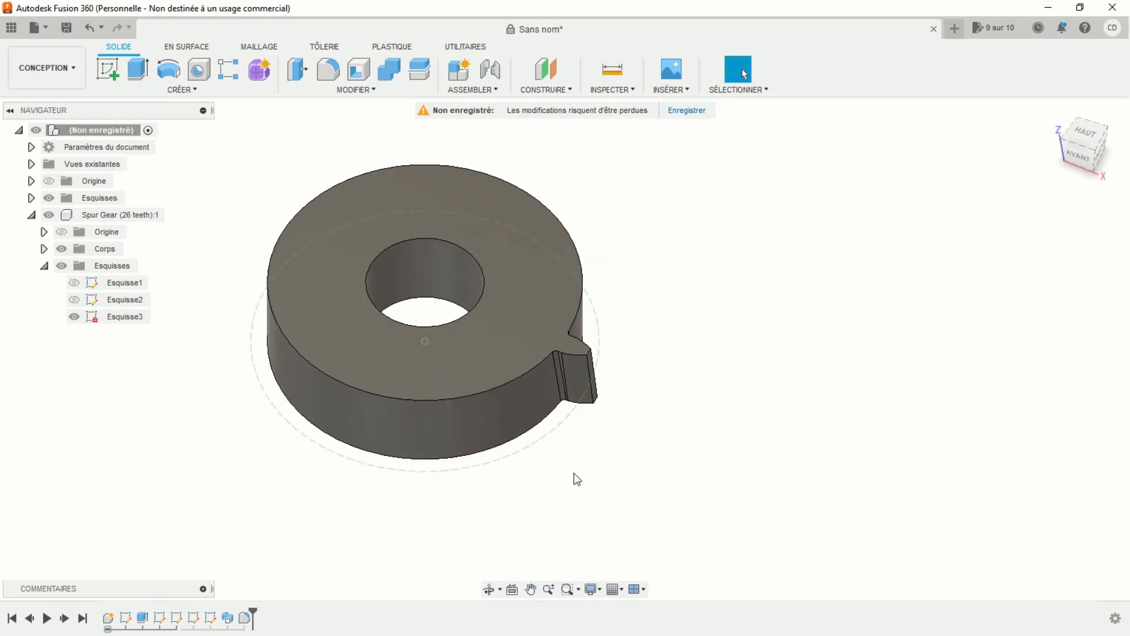
left_click(194, 89)
mouse_move(156, 419)
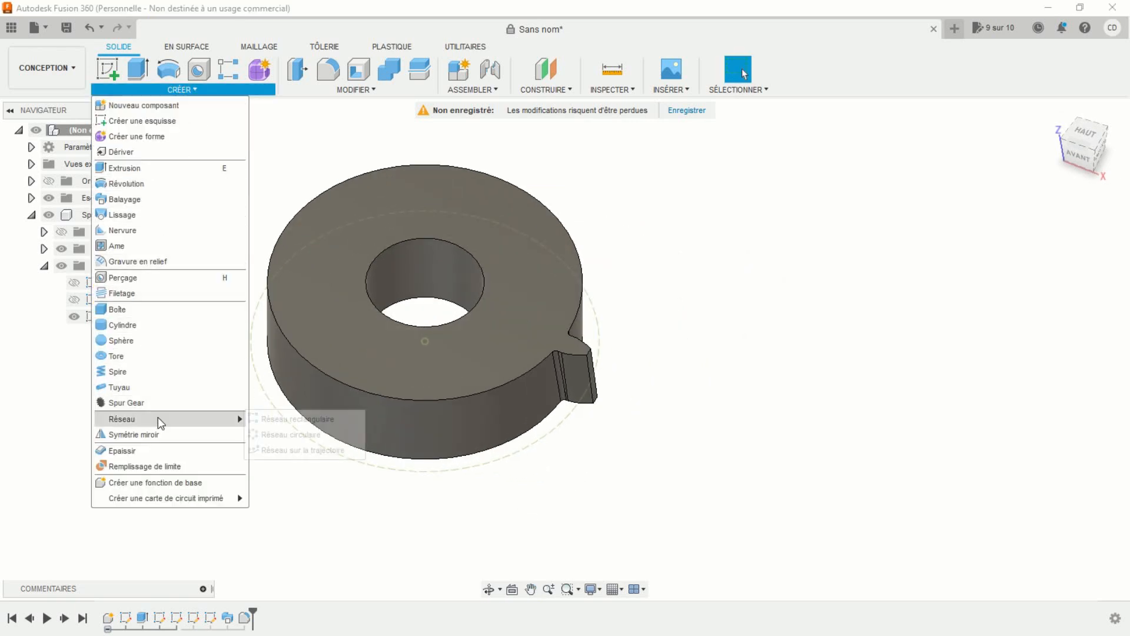
left_click(274, 433)
scroll(594, 439, "up", 3)
middle_click_drag(595, 441, 579, 473)
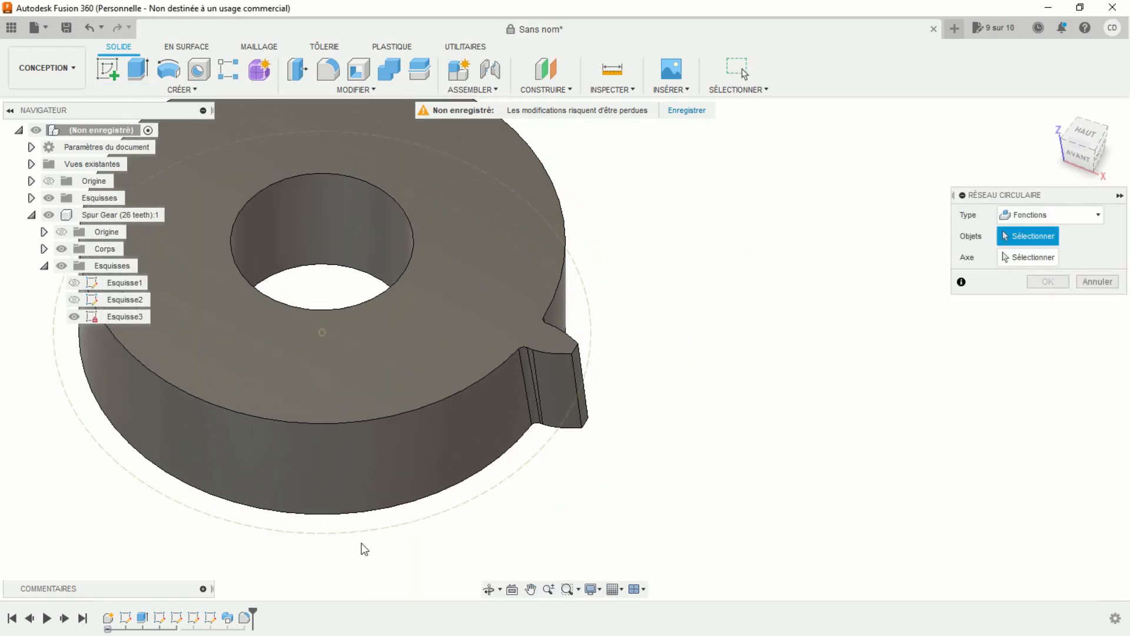
left_click(228, 617)
left_click(244, 617)
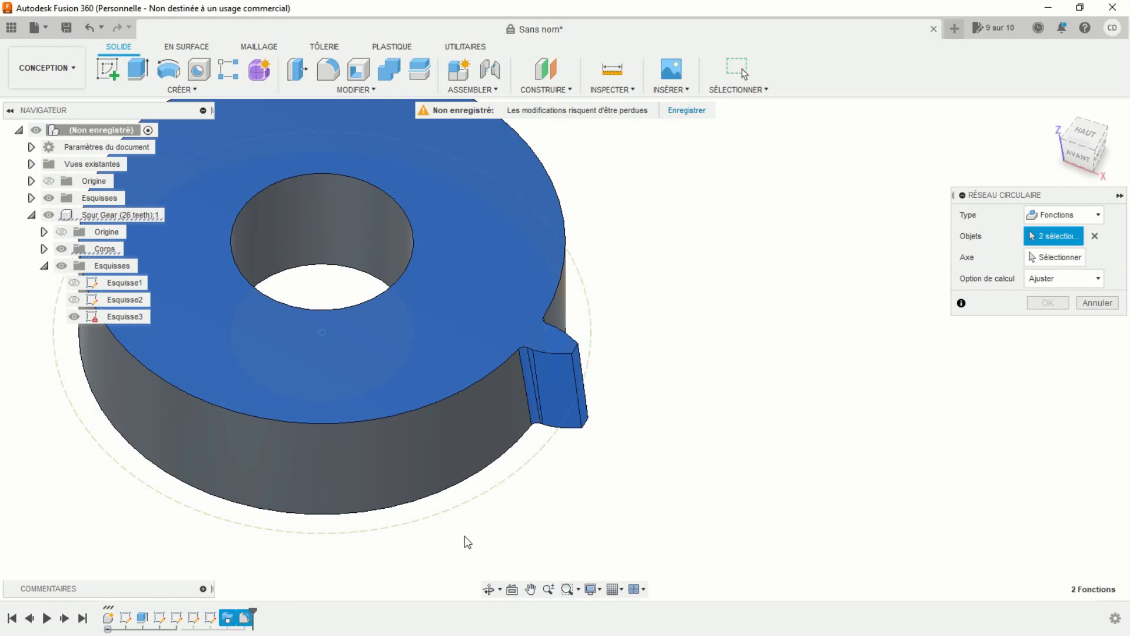
scroll(681, 431, "down", 3)
middle_click_drag(697, 437, 630, 436, "shift")
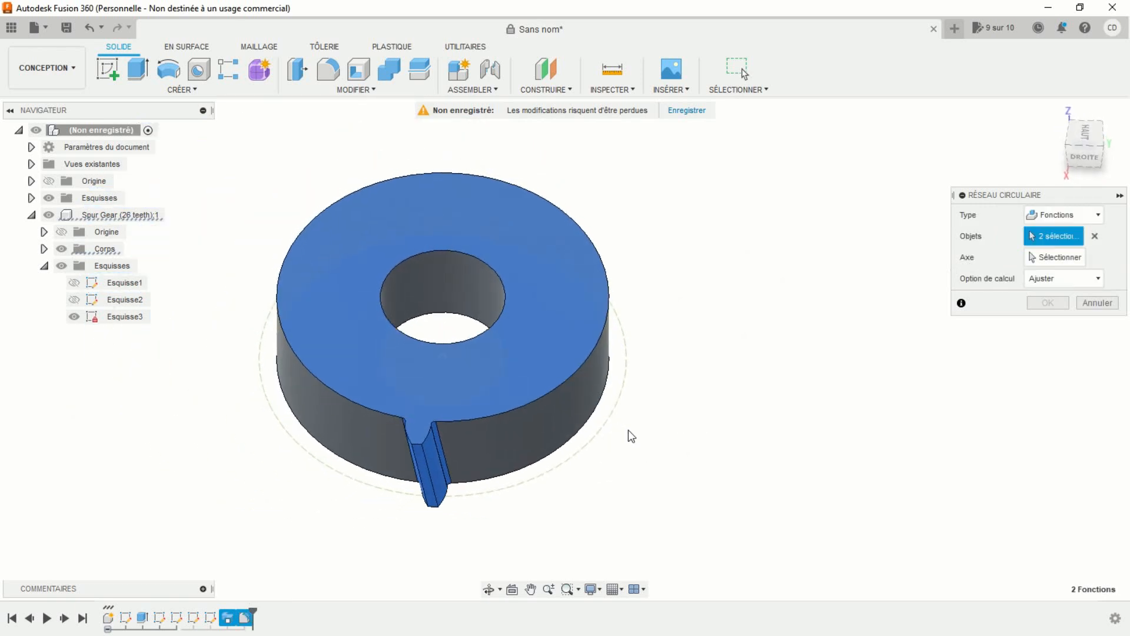
left_click(1056, 257)
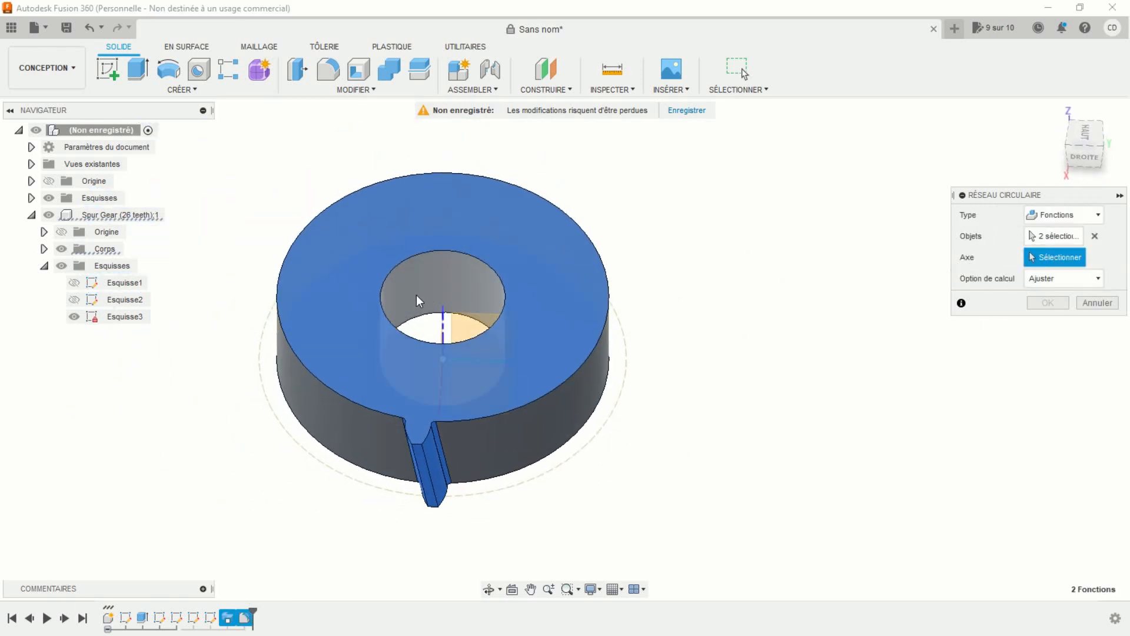
left_click(445, 314)
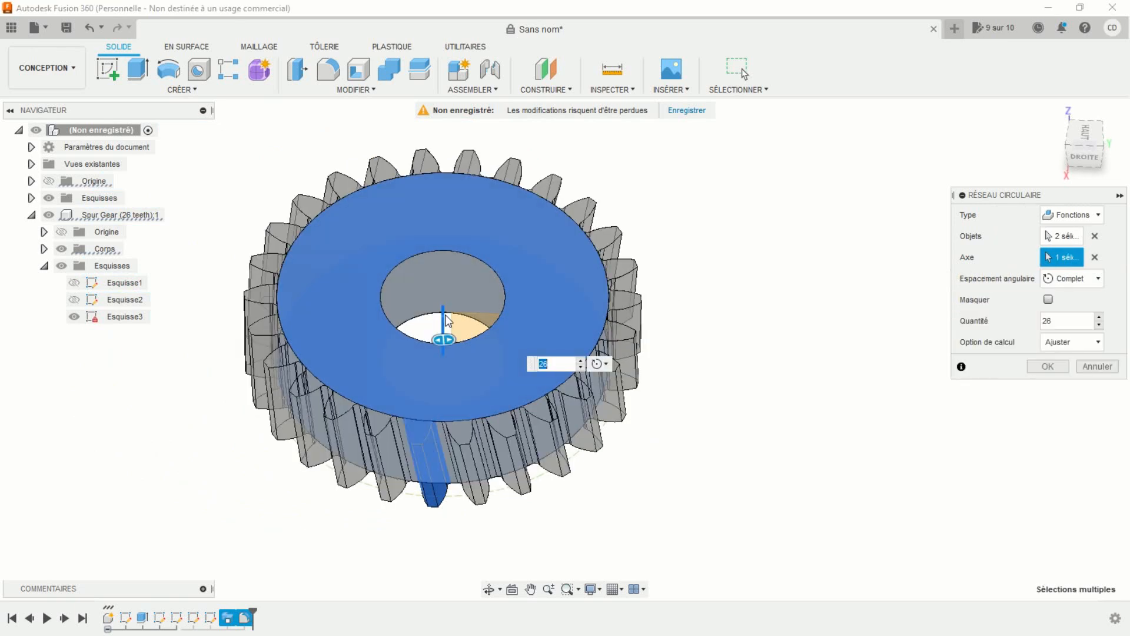
key("Return")
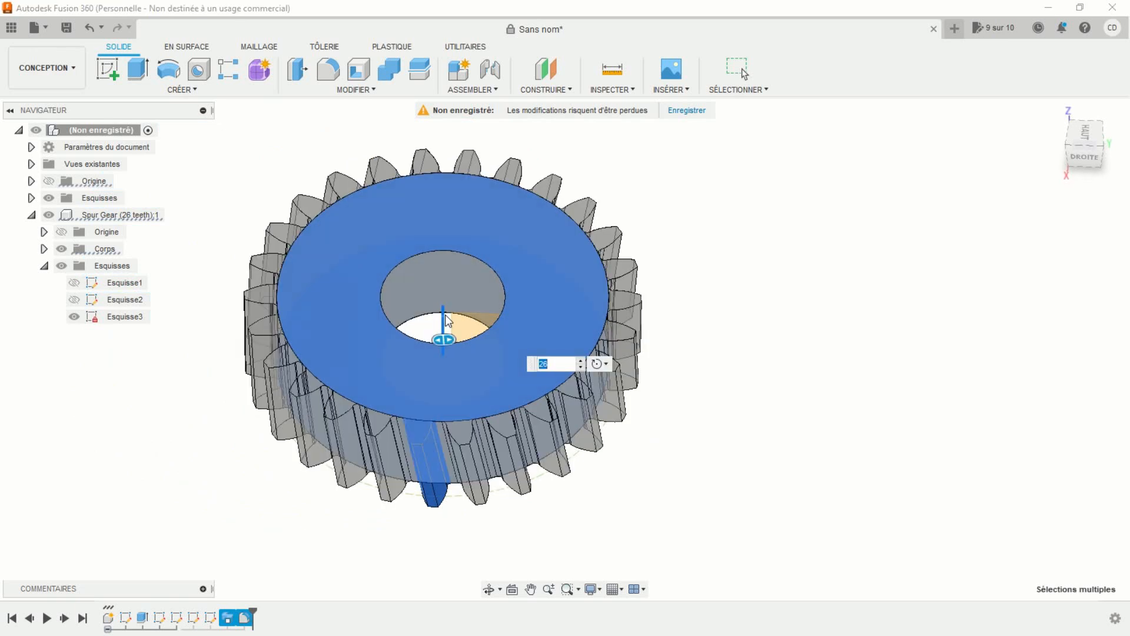
Step: Export the gear body for 3D printing as a binary STL file named "Pignon pour test"
scroll(683, 397, "up", 2)
scroll(688, 418, "down", 4)
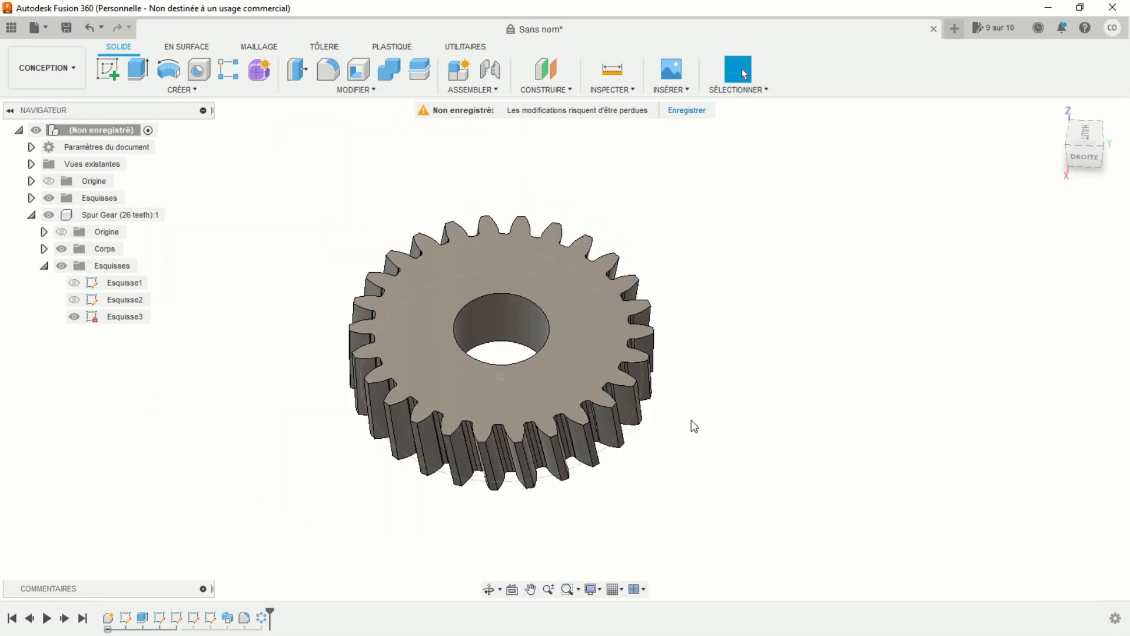
middle_click_drag(512, 508, 635, 497, "shift")
scroll(612, 508, "up", 2)
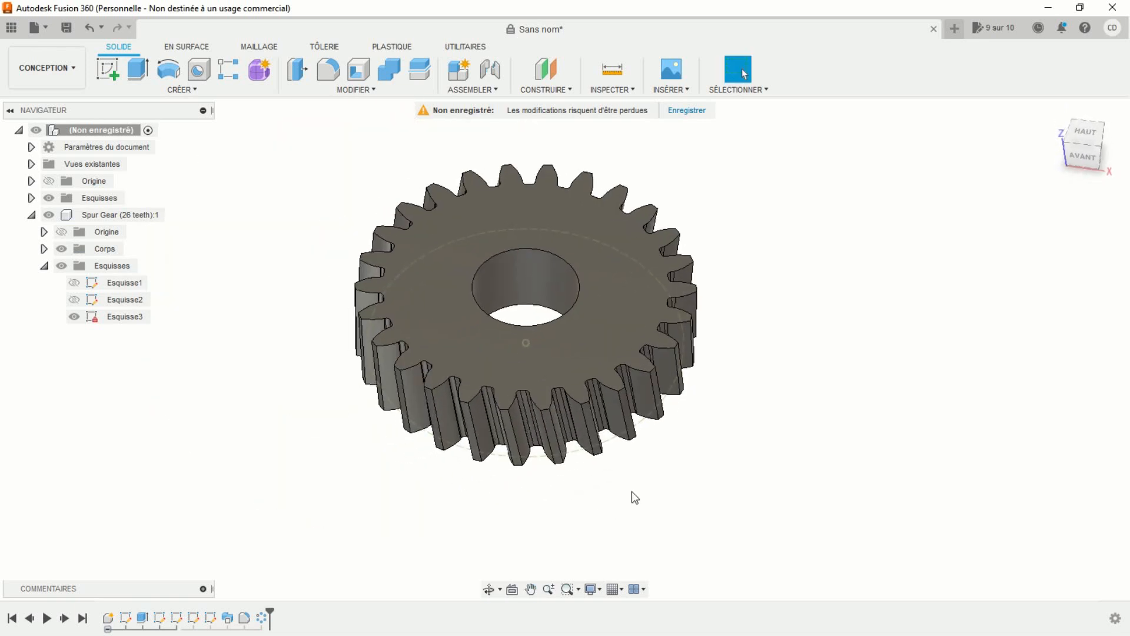
middle_click_drag(323, 222, 324, 242)
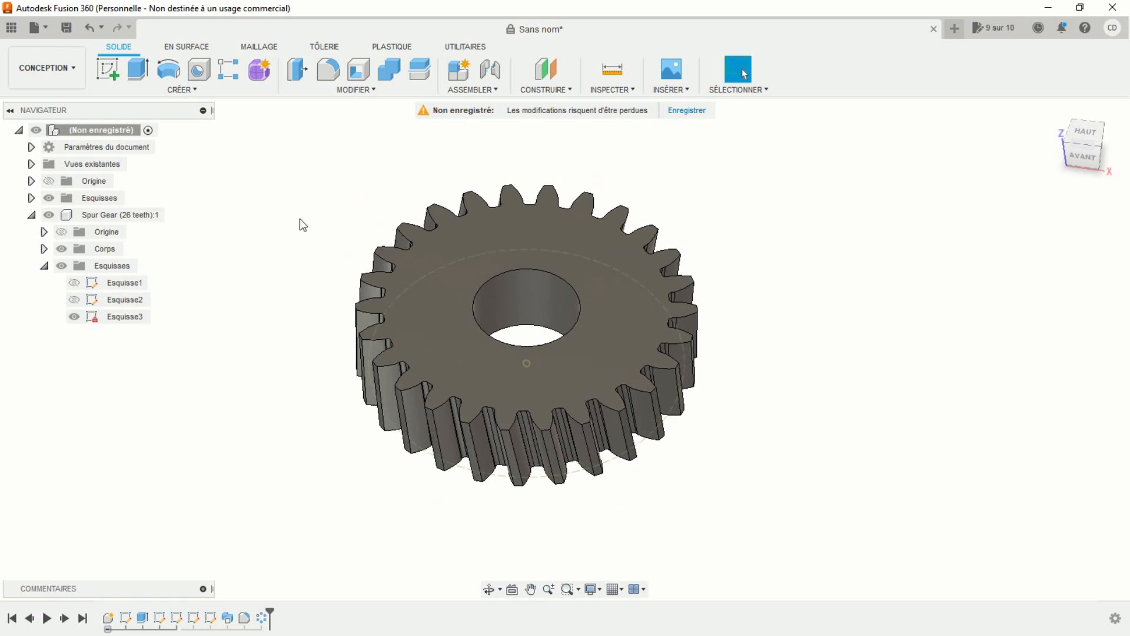
left_click(48, 24)
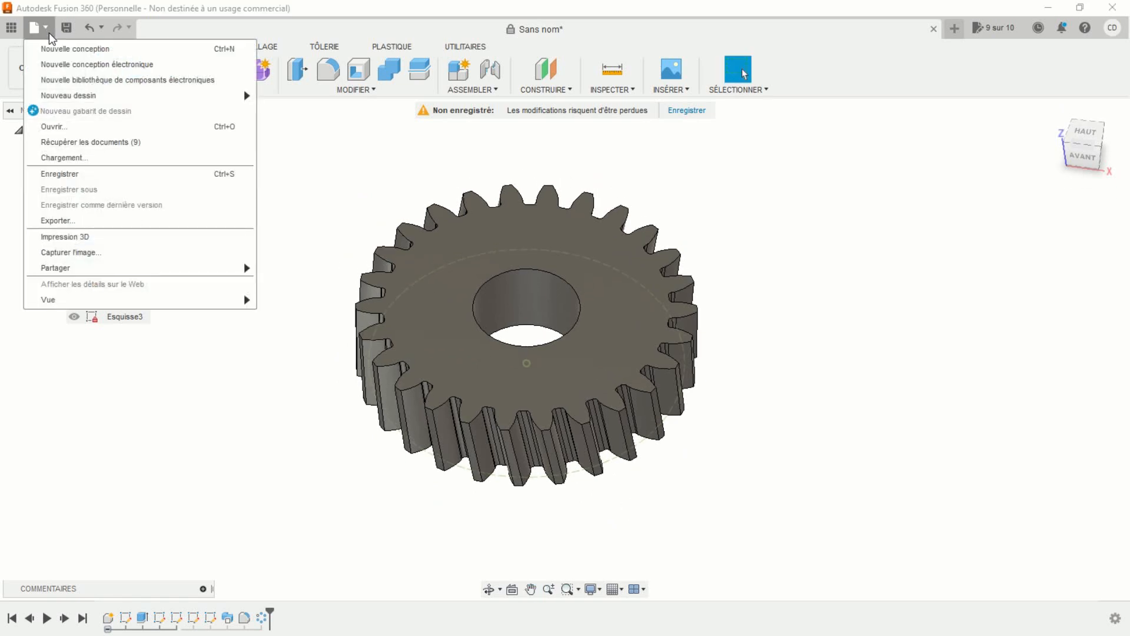
left_click(70, 236)
left_click(424, 323)
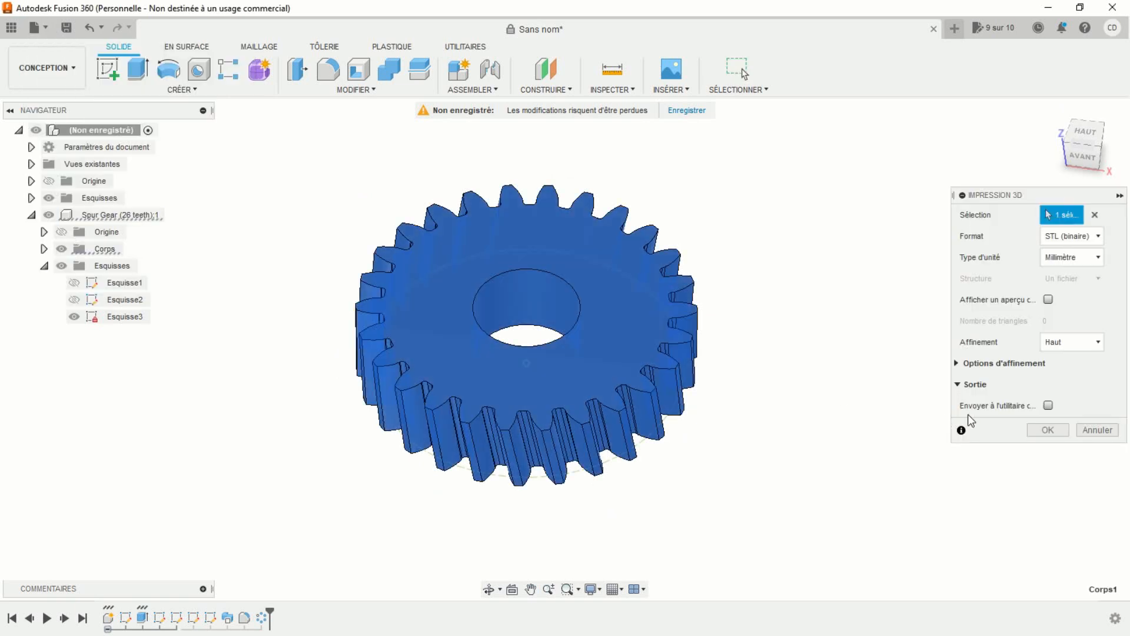
left_click(1048, 430)
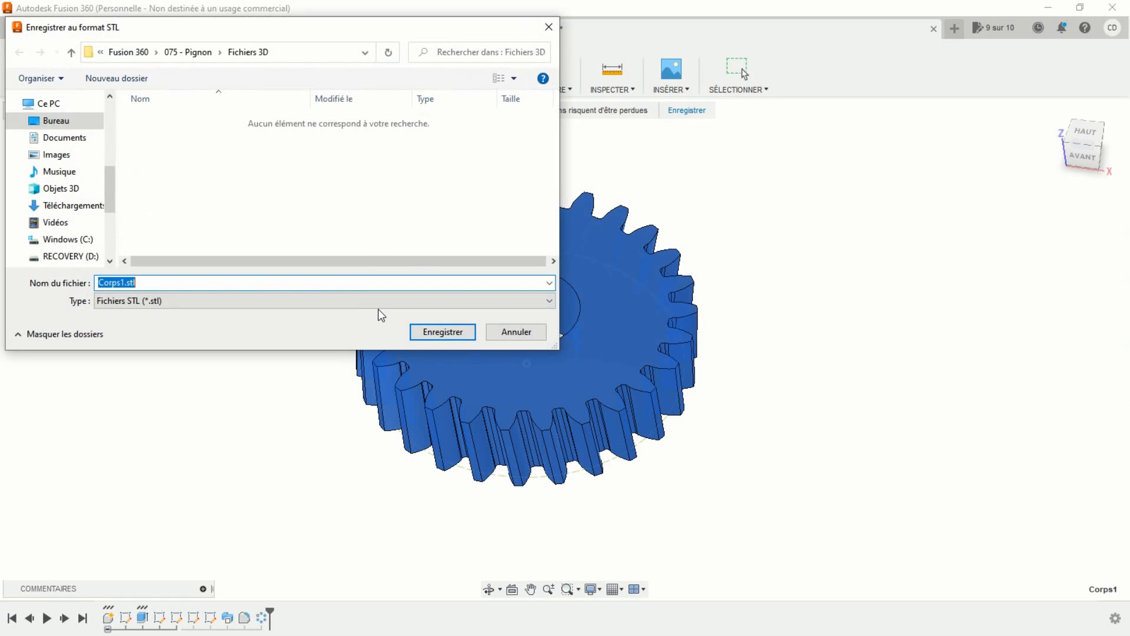
type("Pignon pour test")
key("Return")
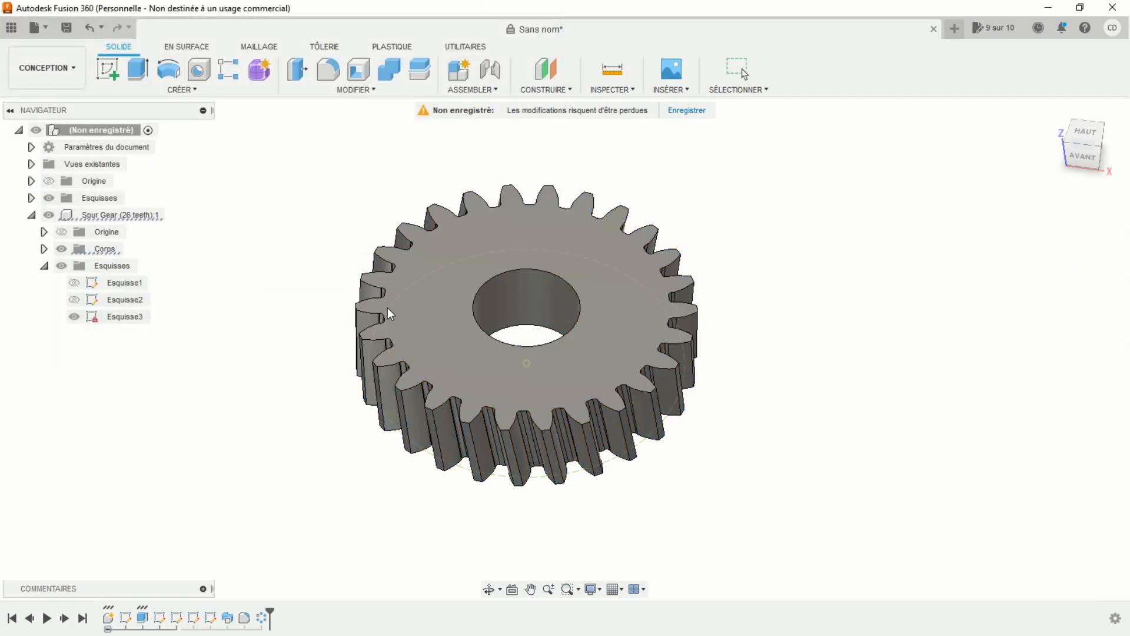
middle_click_drag(699, 240, 754, 255)
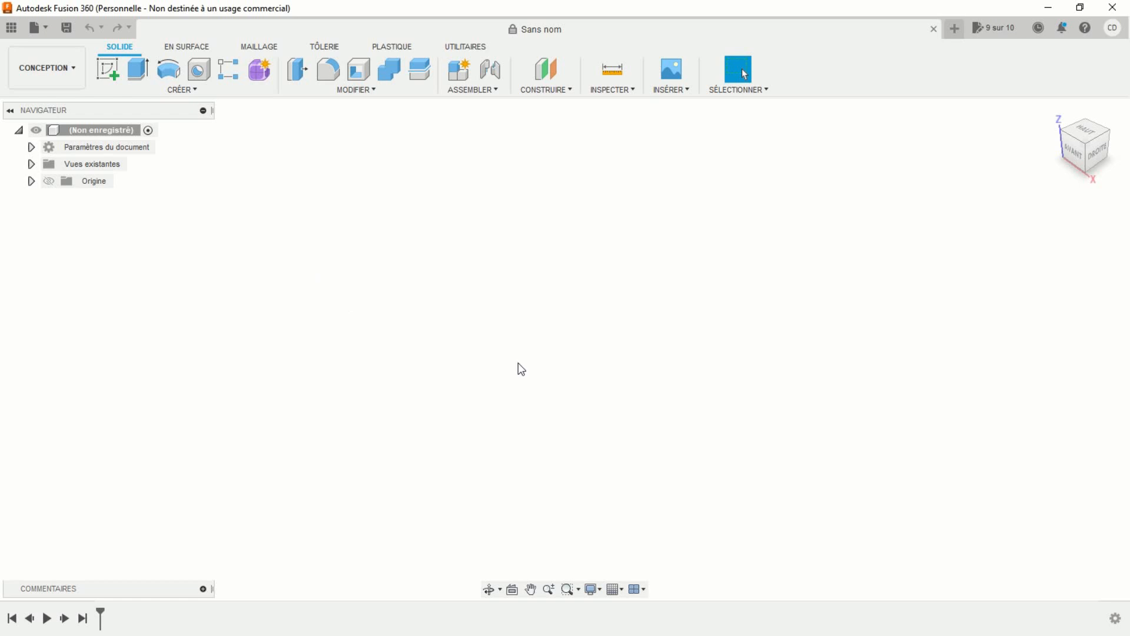
Step: Run the Spur Gear script in the new empty design
left_click(475, 48)
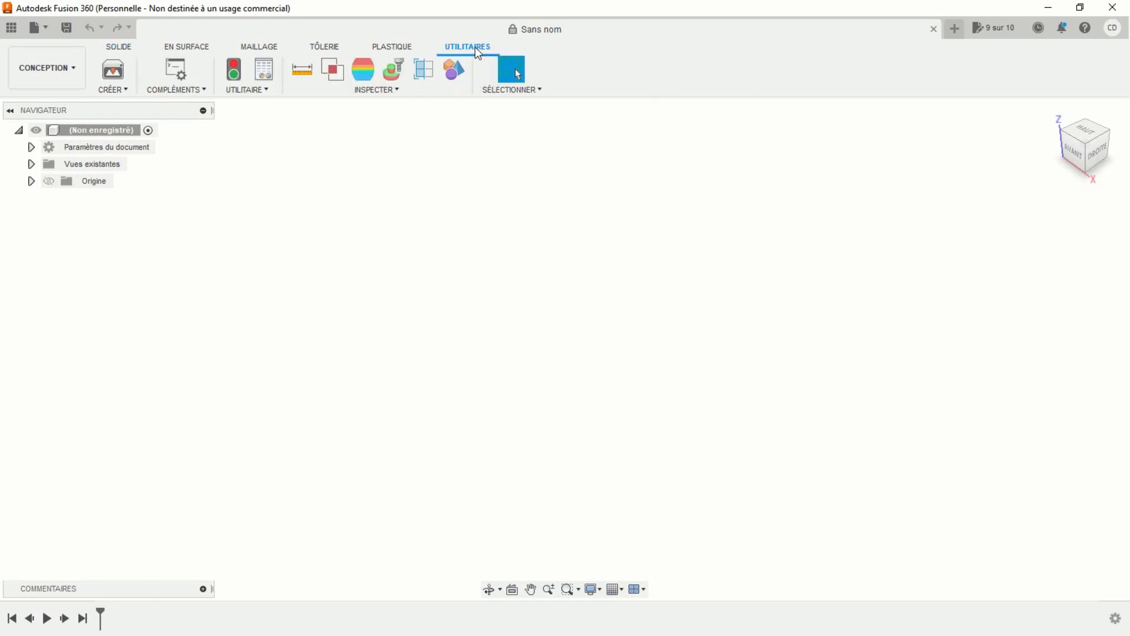
left_click(176, 89)
left_click(184, 104)
scroll(599, 311, "down", 3)
double_click(621, 372)
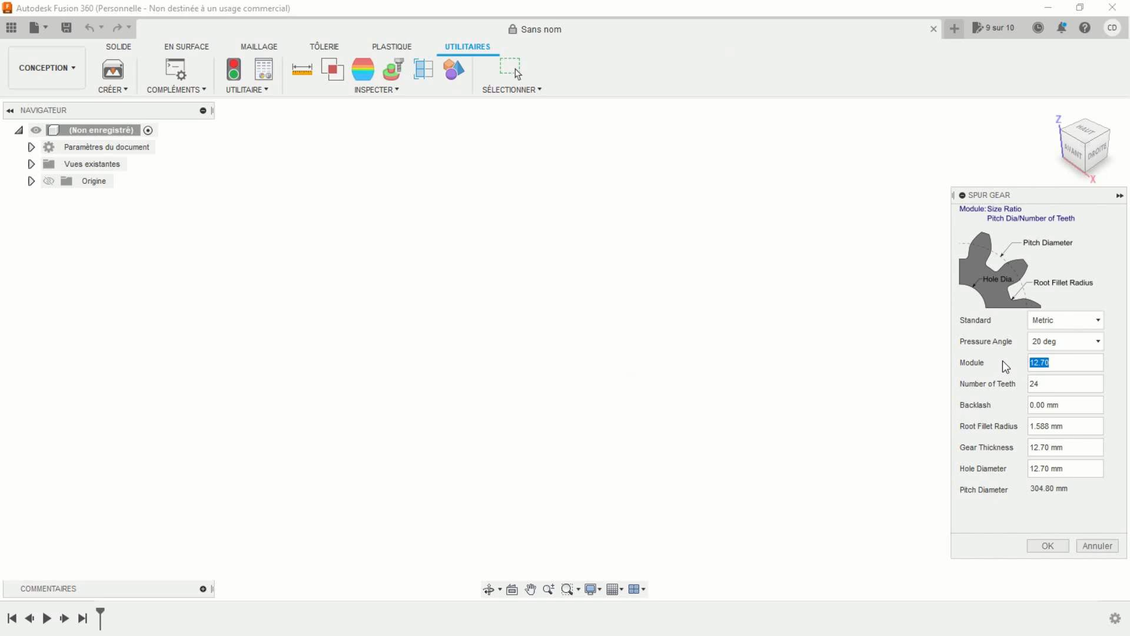
Step: Generate the spur gear with module 1.5915, 26 teeth and a 0.5 mm root fillet radius, also entering its thickness and hole diameter
type("1.5915")
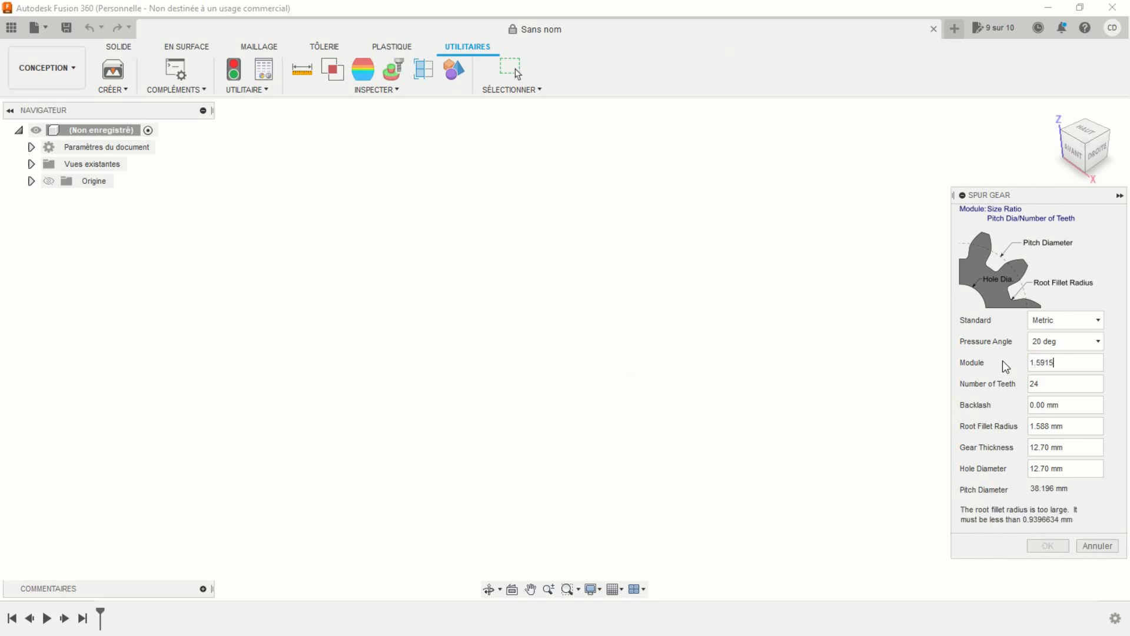
type("2")
left_click_drag(1081, 426, 1028, 434)
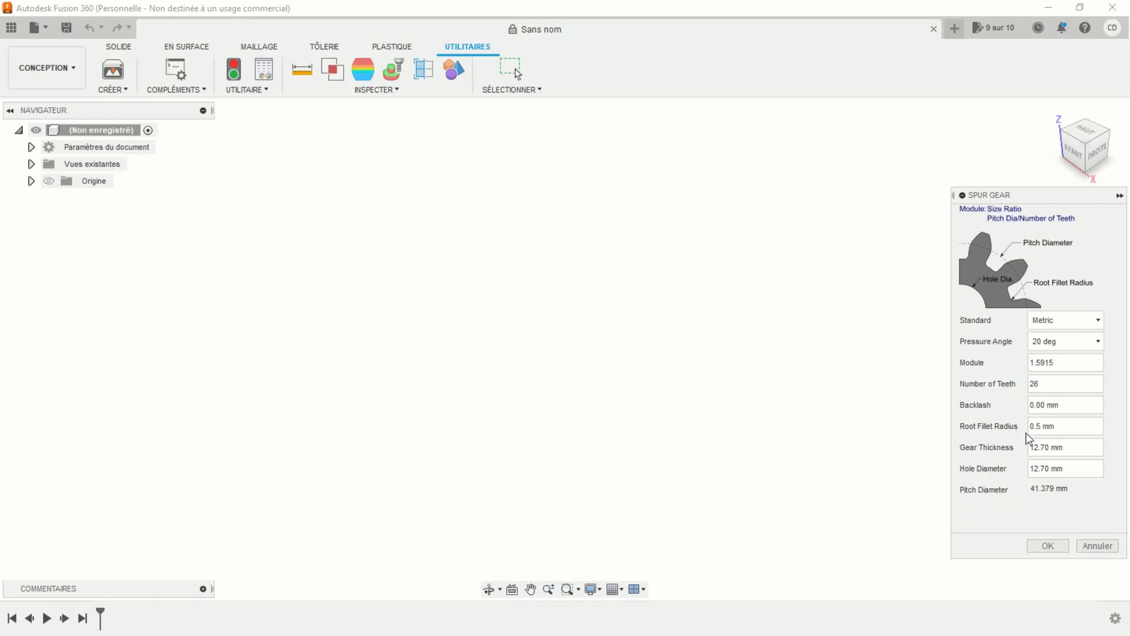
left_click_drag(1071, 445, 1031, 442)
left_click_drag(1072, 468, 1001, 481)
key("Return")
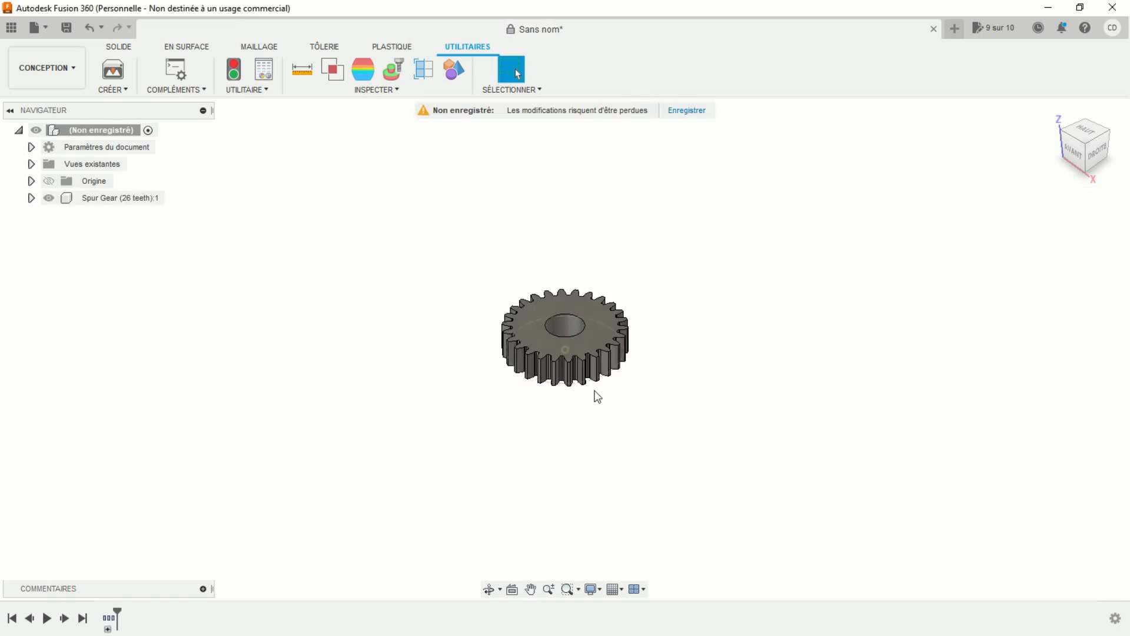
Step: Expand the gear's timeline group and delete its circular pattern, tooth fillet and tooth extrusion
scroll(568, 355, "up", 5)
middle_click_drag(509, 504, 516, 508)
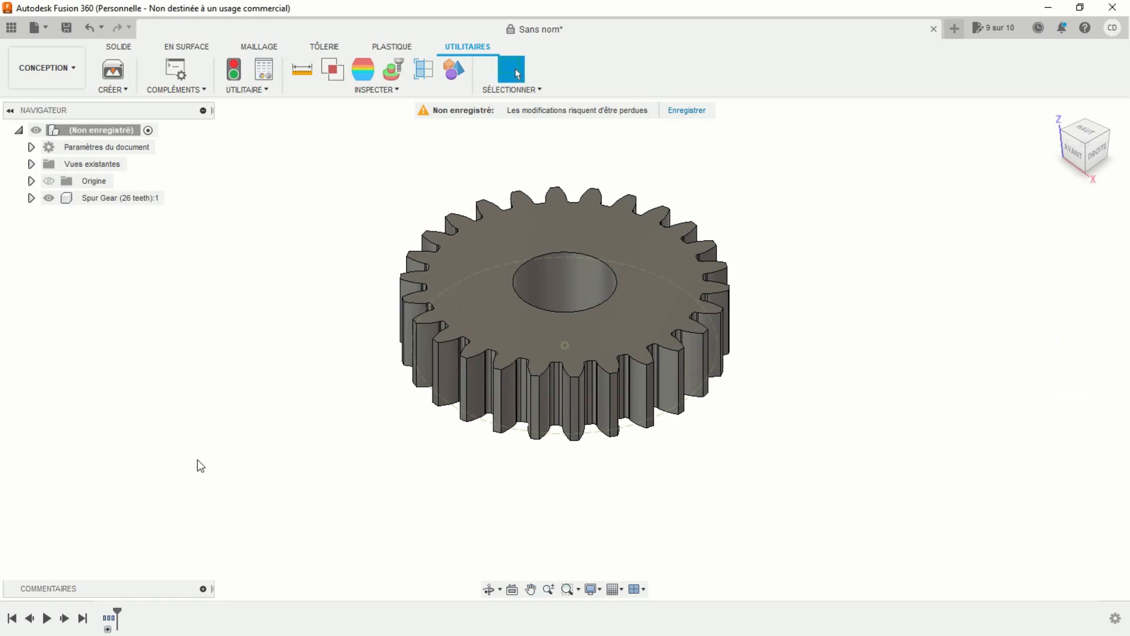
left_click(108, 629)
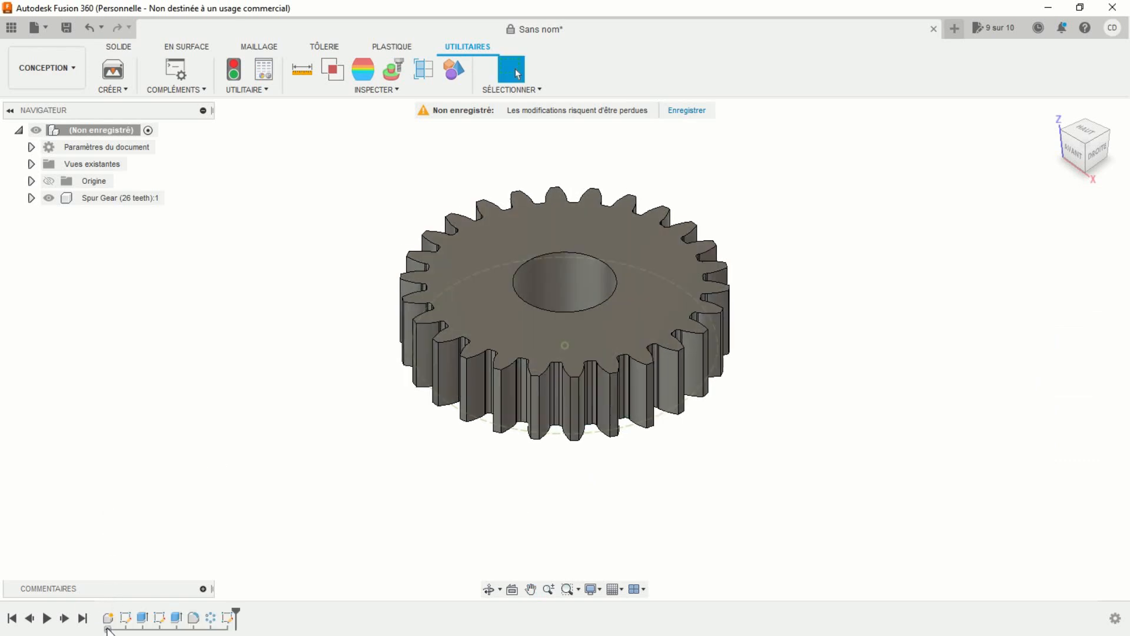
right_click(210, 617)
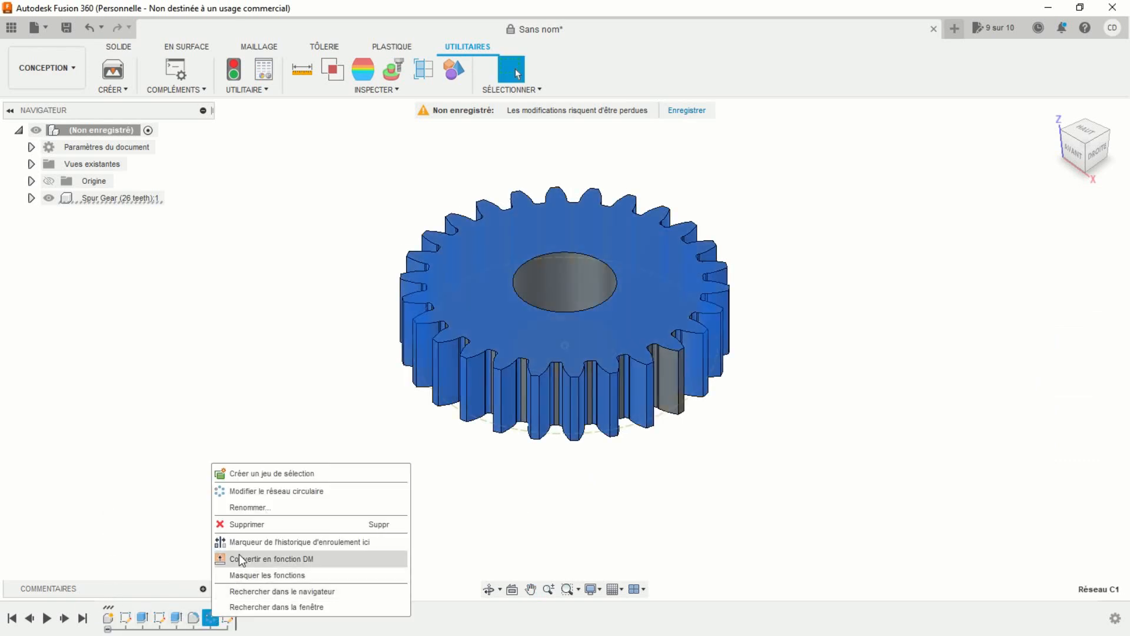
left_click(242, 523)
right_click(195, 616)
left_click(224, 524)
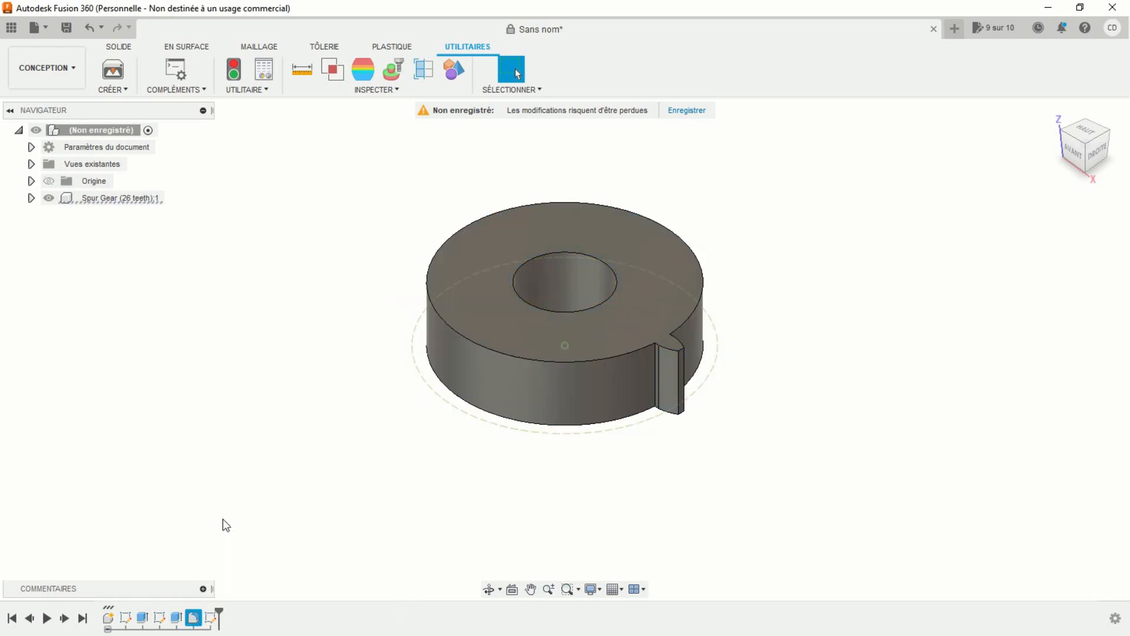
right_click(180, 618)
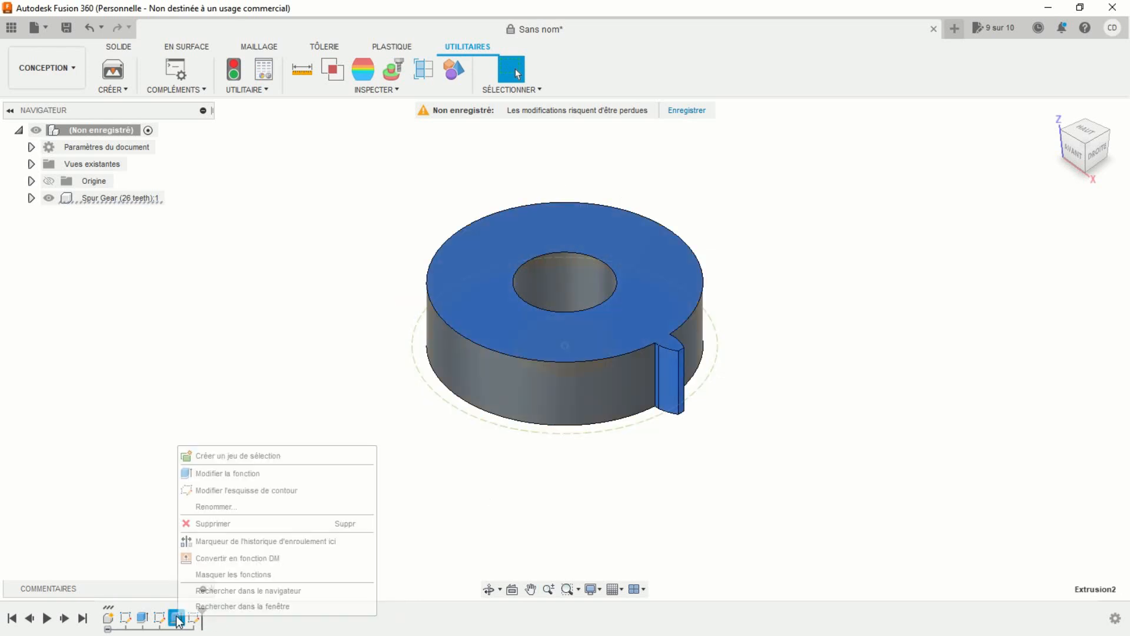
left_click(210, 524)
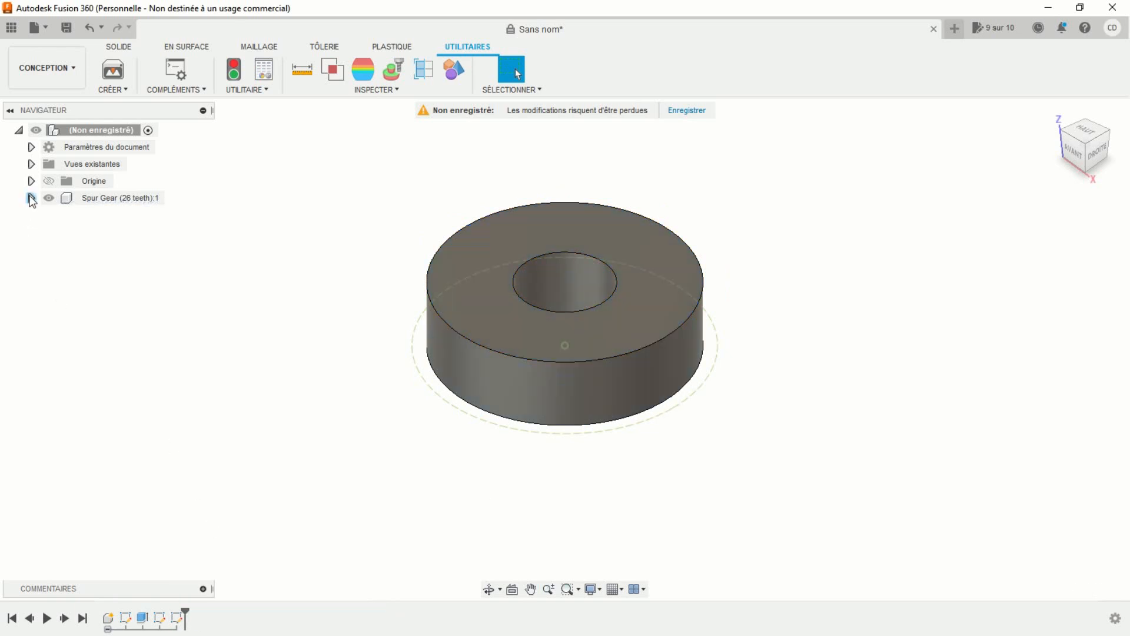
Step: Show the tooth profile sketch Esquisse2 and hide the gear's bodies
left_click(31, 198)
left_click(44, 249)
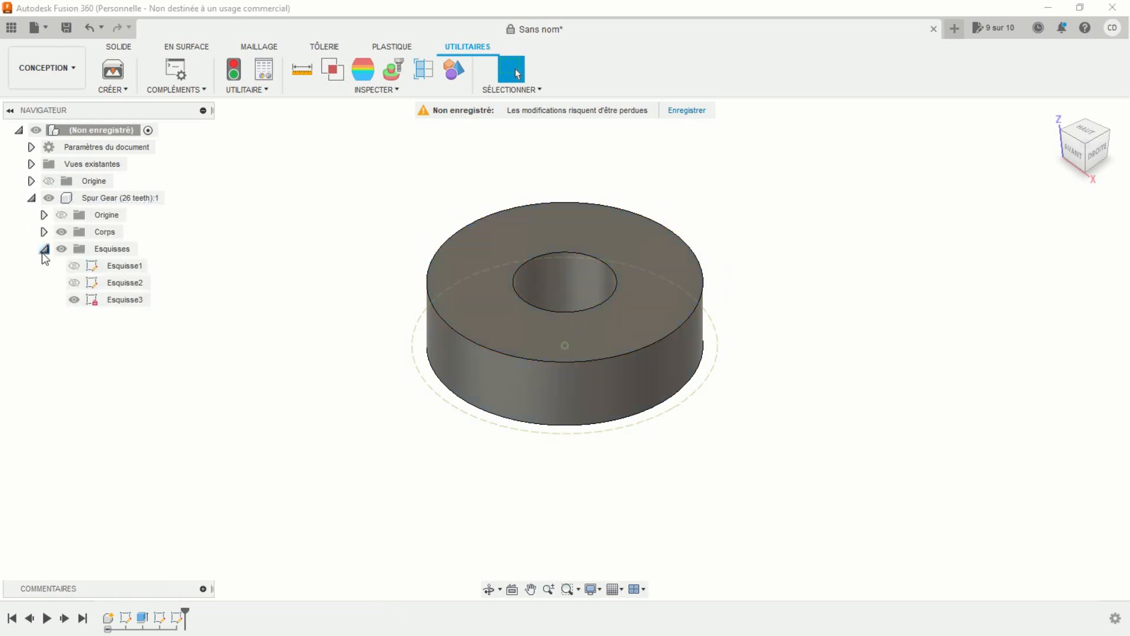
left_click(72, 283)
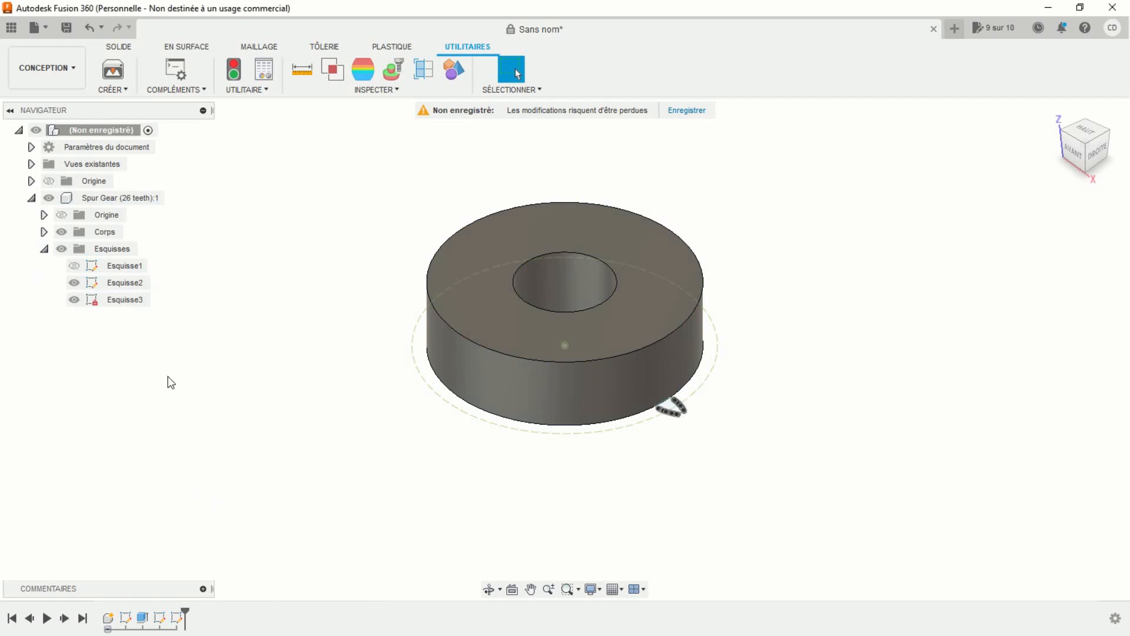
left_click(61, 231)
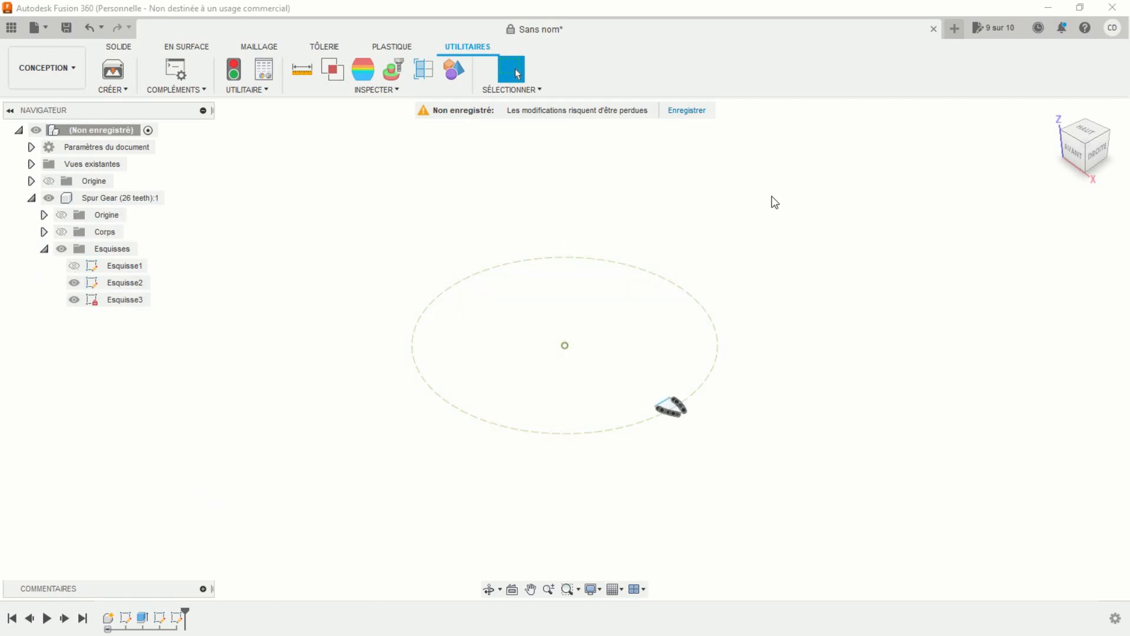
Step: Edit the tooth profile sketch Esquisse2 and draw a vertical line about 5.5 mm long between the gear centre and the tooth's root
left_click(1082, 134)
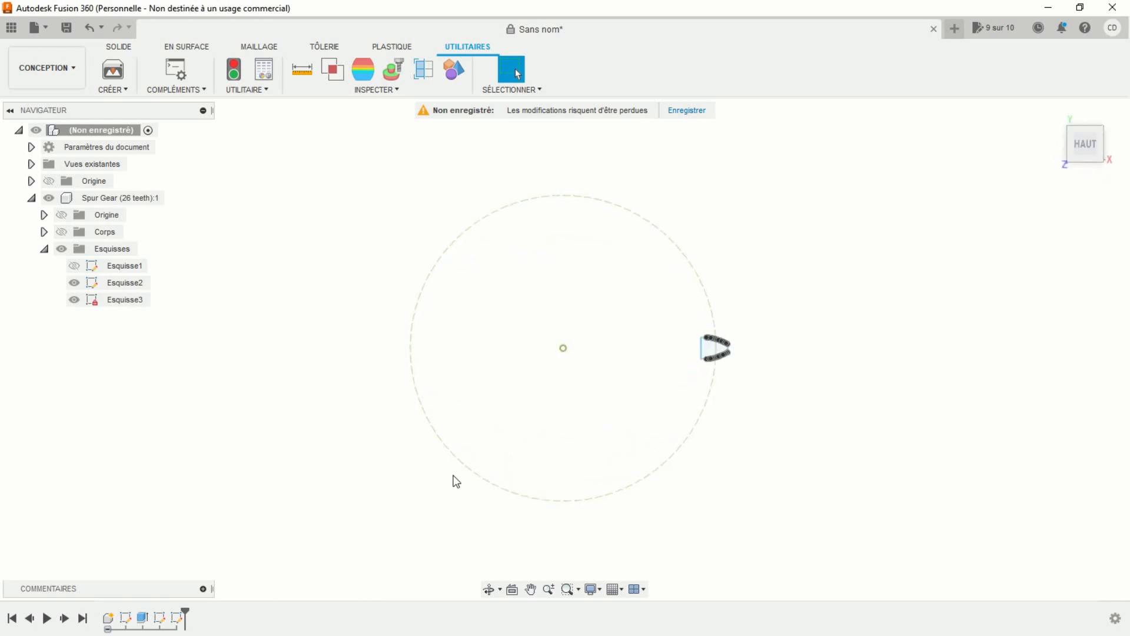
double_click(160, 618)
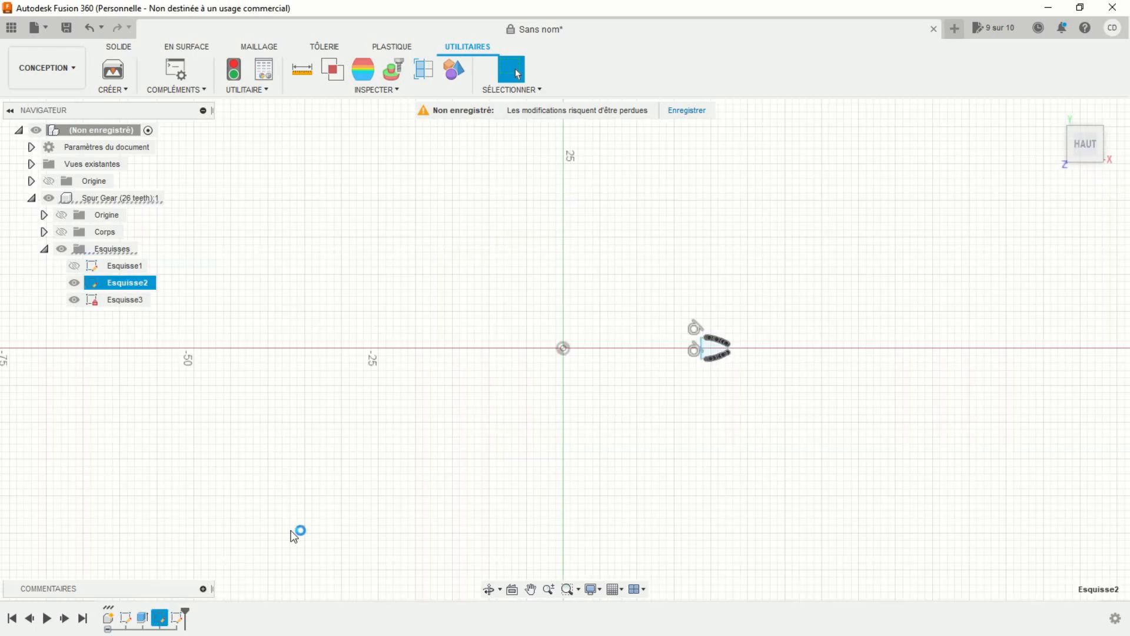
scroll(670, 329, "up", 2)
middle_click_drag(671, 334, 495, 292)
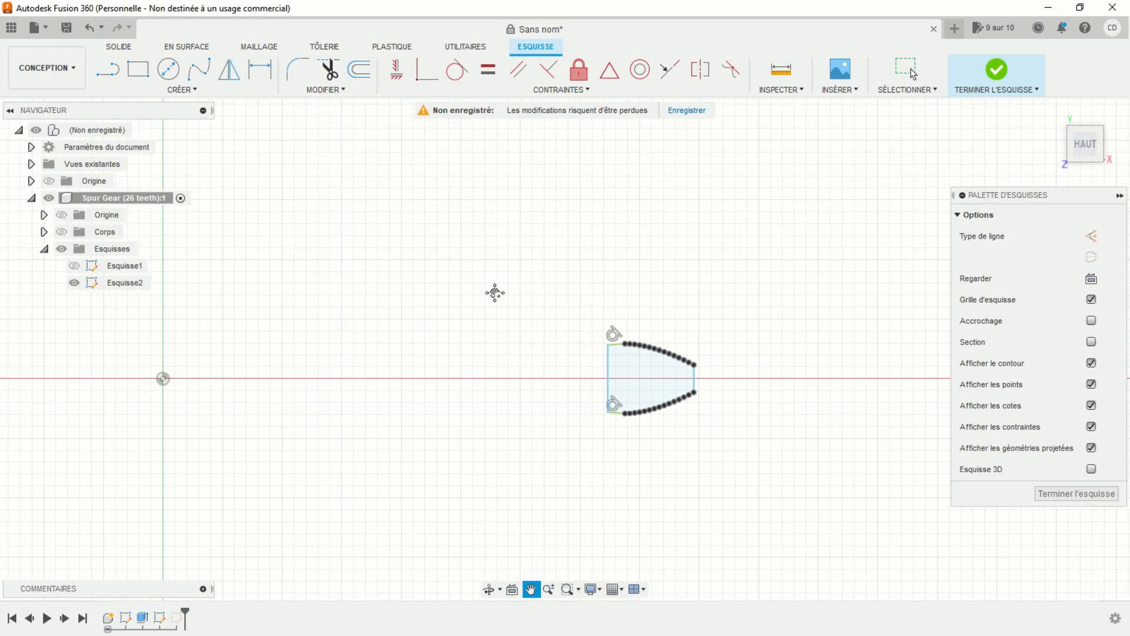
scroll(453, 279, "up", 1)
left_click(108, 69)
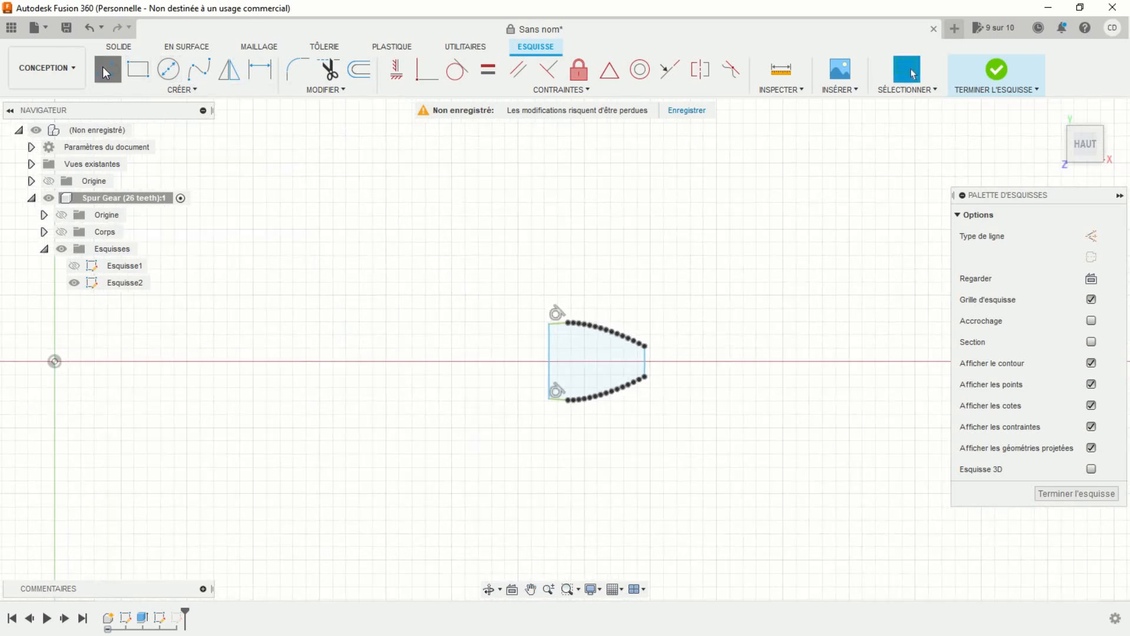
left_click(482, 295)
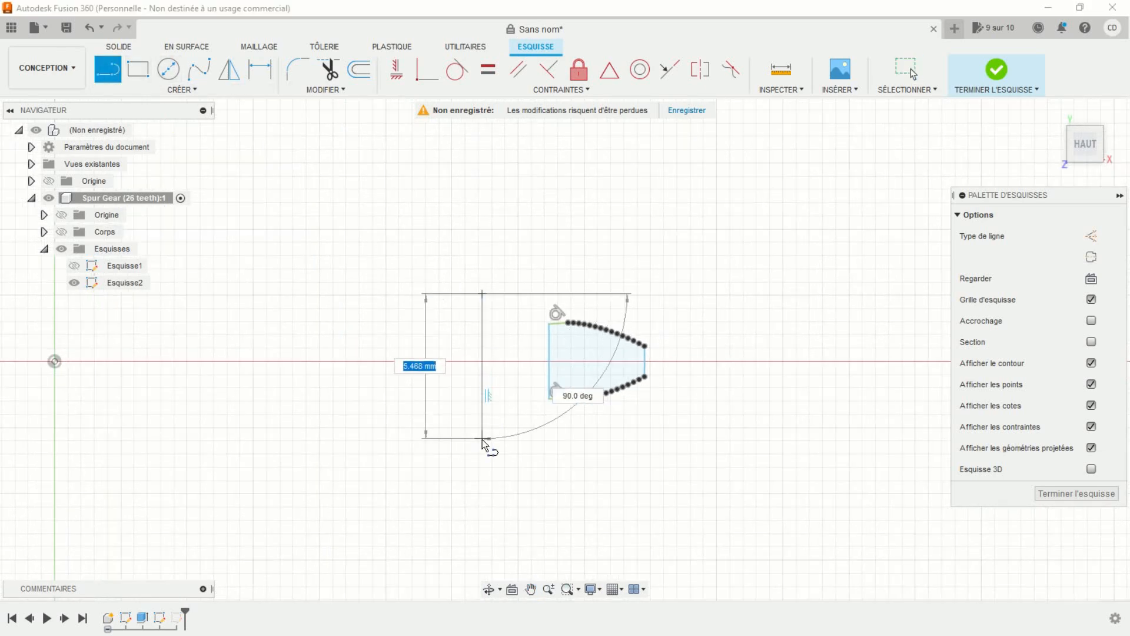
left_click(482, 442)
key("Escape")
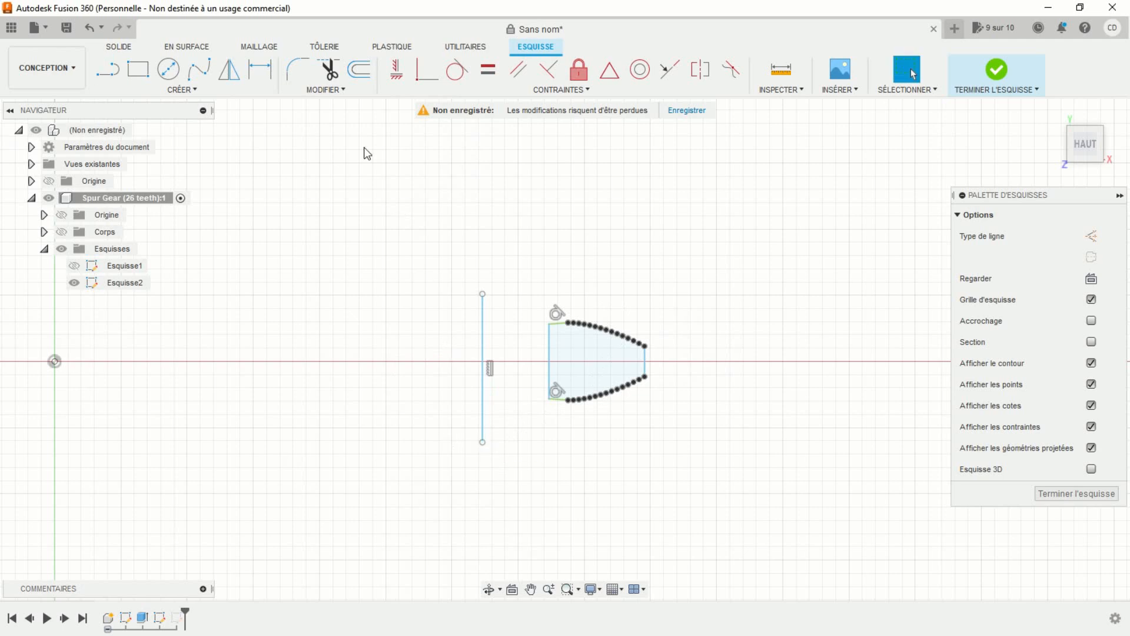
Step: Extend the tooth profile's two short root lines inward to the new vertical line
left_click(339, 93)
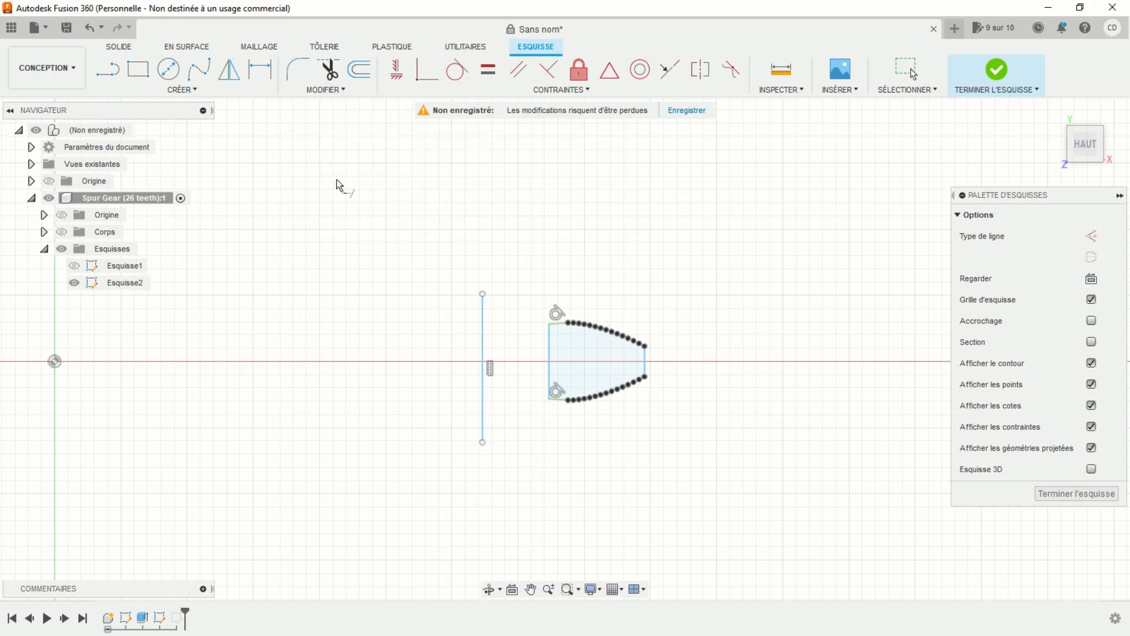
scroll(486, 294, "up", 1)
scroll(486, 295, "up", 1)
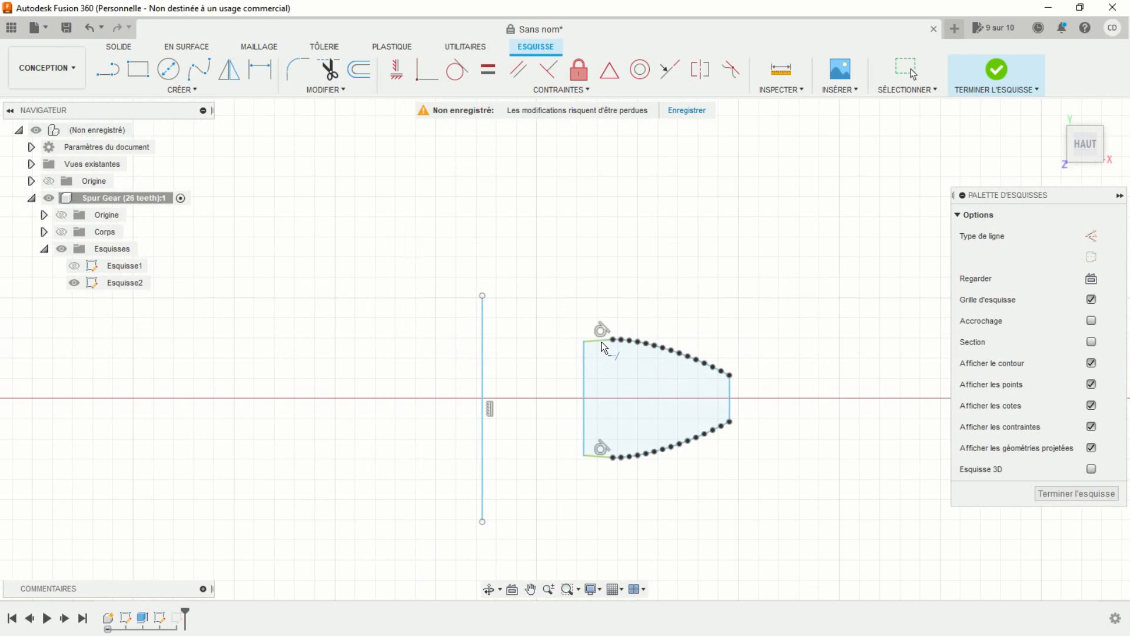
left_click(590, 342)
left_click(589, 454)
Step: Trim both ends of the vertical line that project beyond the extended root lines
left_click(329, 69)
left_click(481, 321)
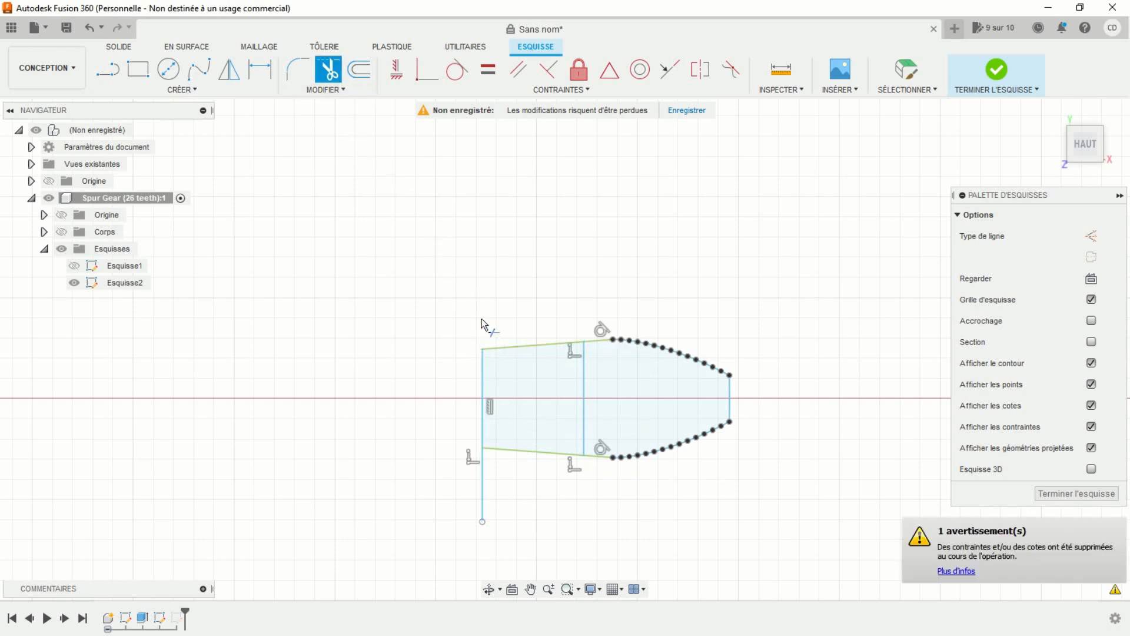
left_click(479, 490)
key("Escape")
Step: Convert the original root line across the tooth profile to construction geometry and finish the sketch
left_click(531, 416)
left_click(593, 369)
left_click(587, 369)
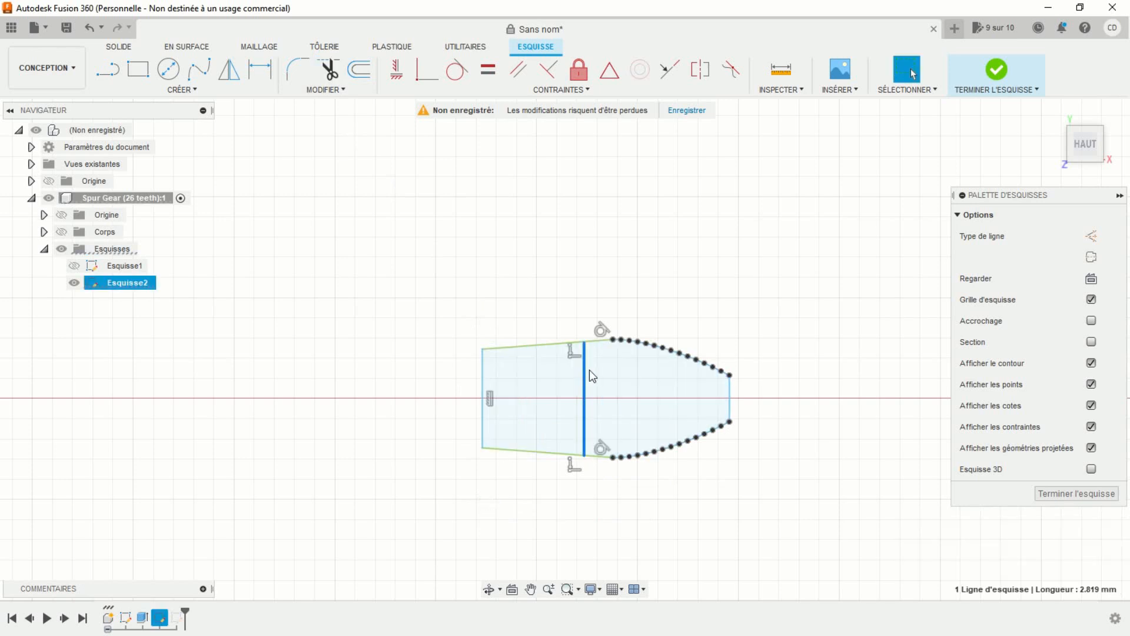
left_click(1091, 236)
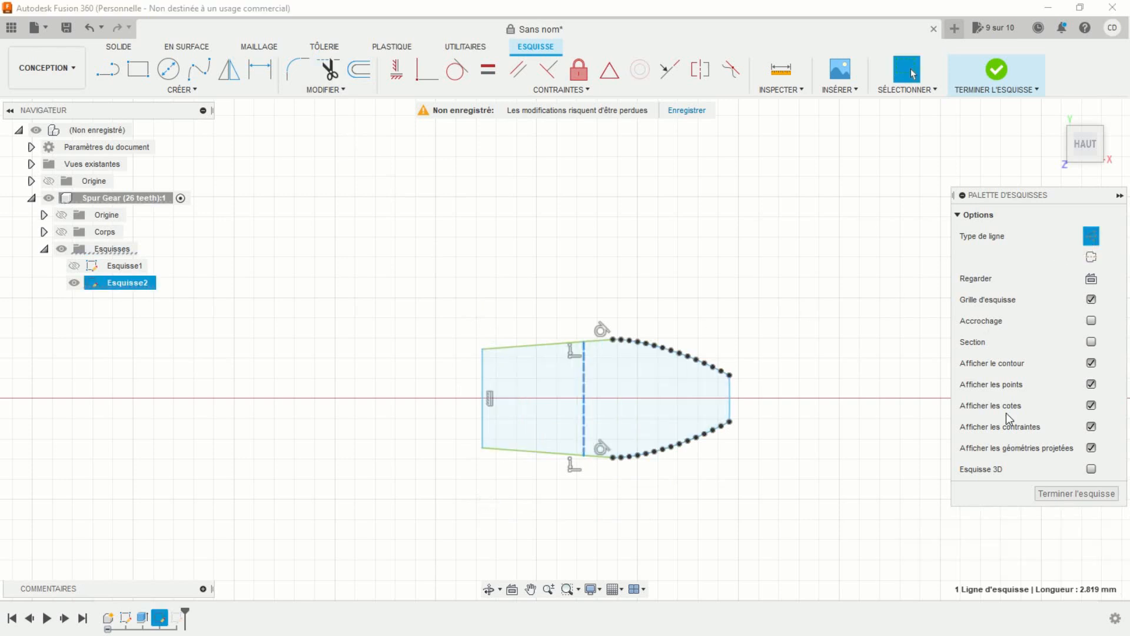
left_click(1042, 495)
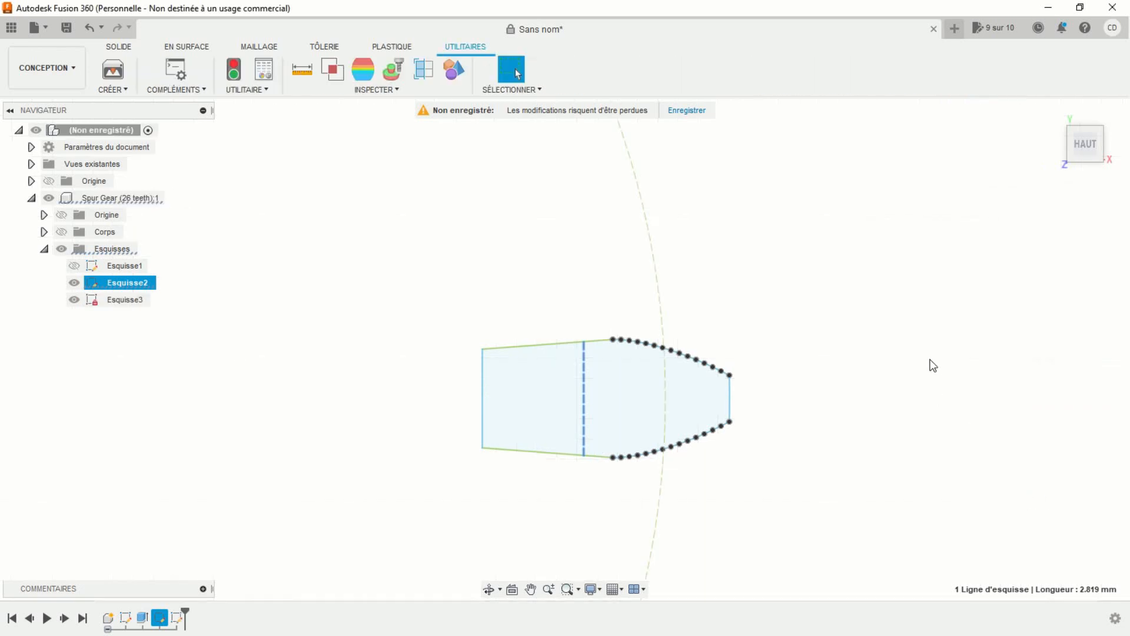
Step: Create a new sketch on the vertical YZ origin plane
scroll(913, 339, "down", 10)
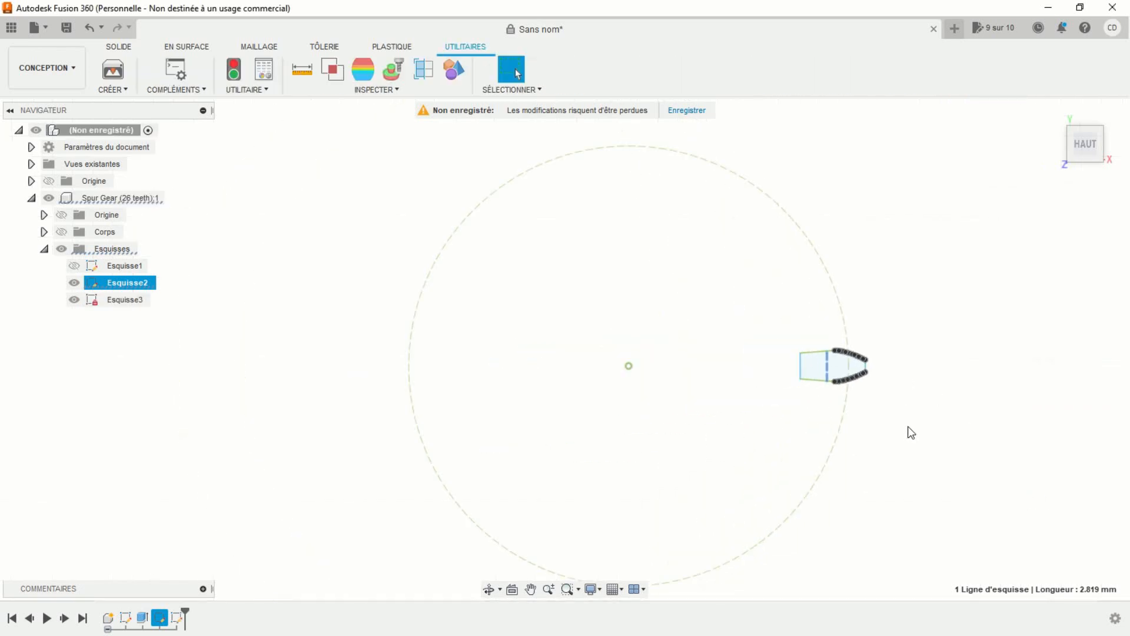
middle_click_drag(628, 519, 549, 458, "shift")
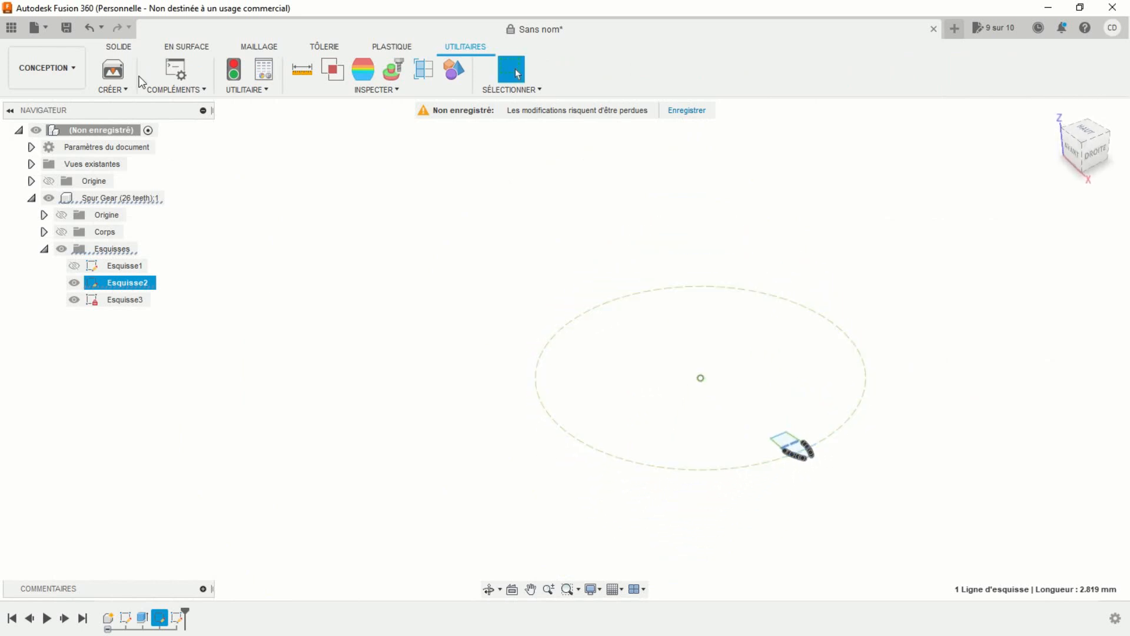
left_click(121, 45)
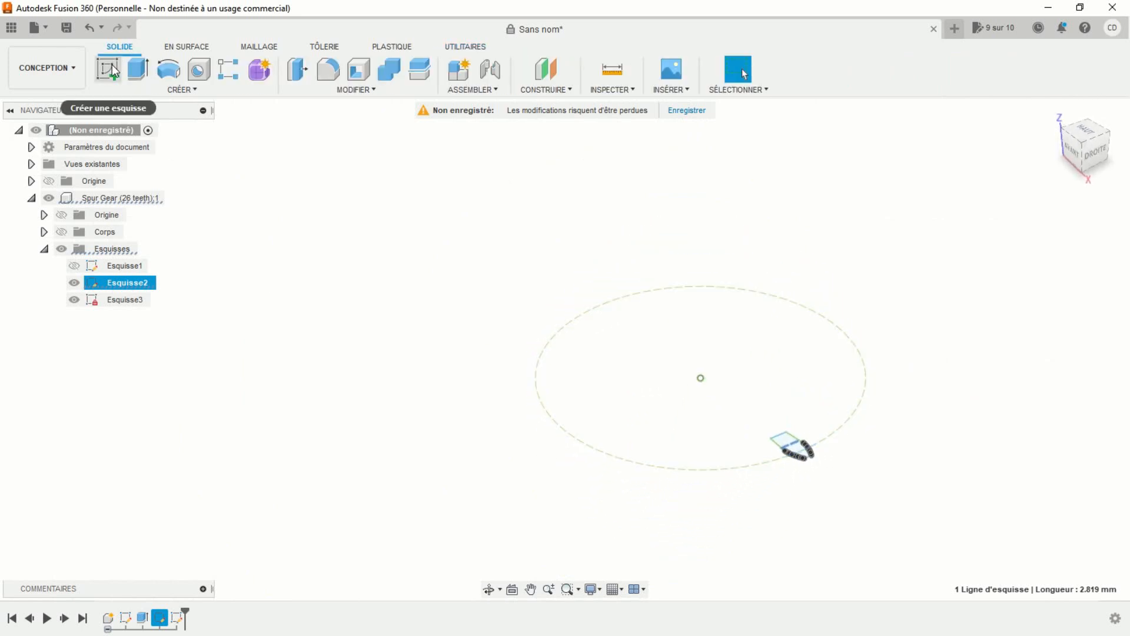
left_click(112, 64)
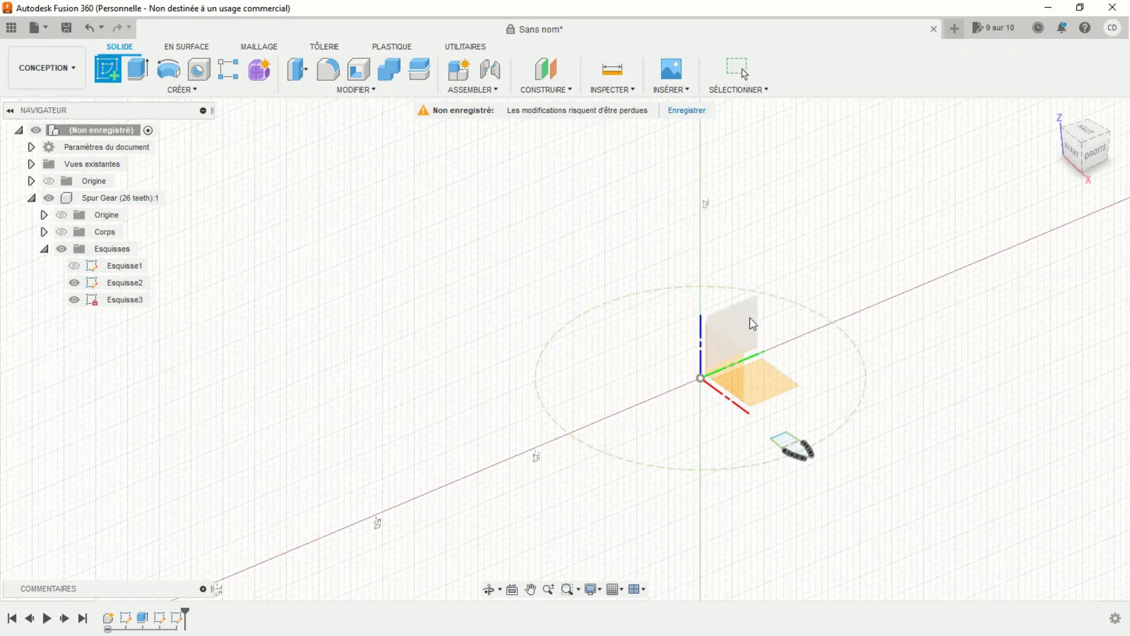
left_click(752, 321)
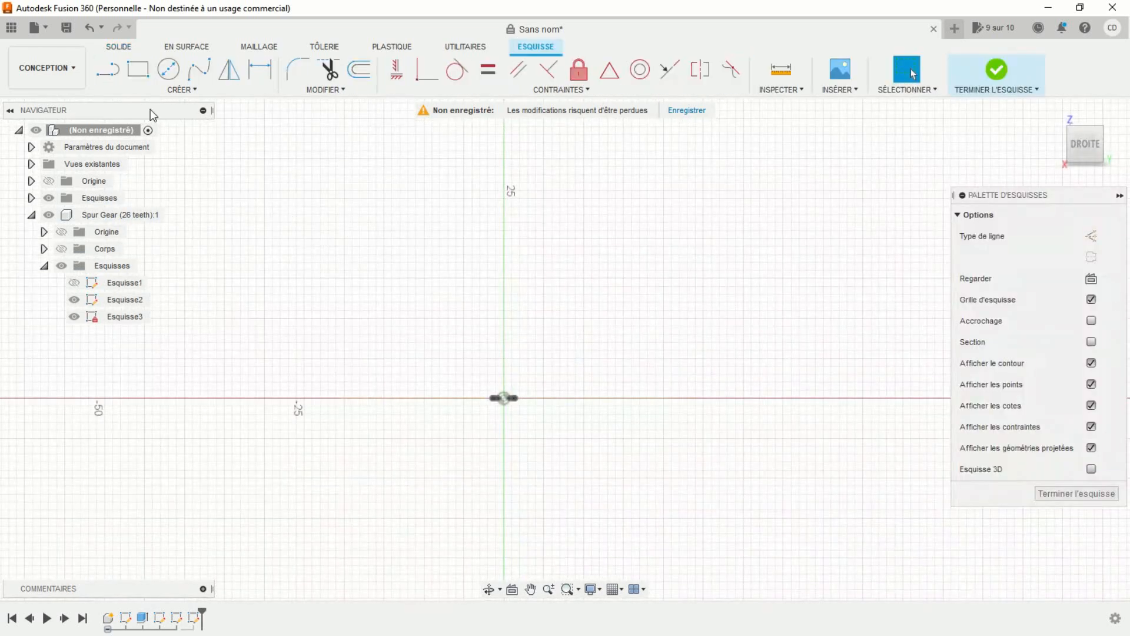
Step: Draw a line upward from the origin at 80 degrees to the horizontal axis
left_click(108, 69)
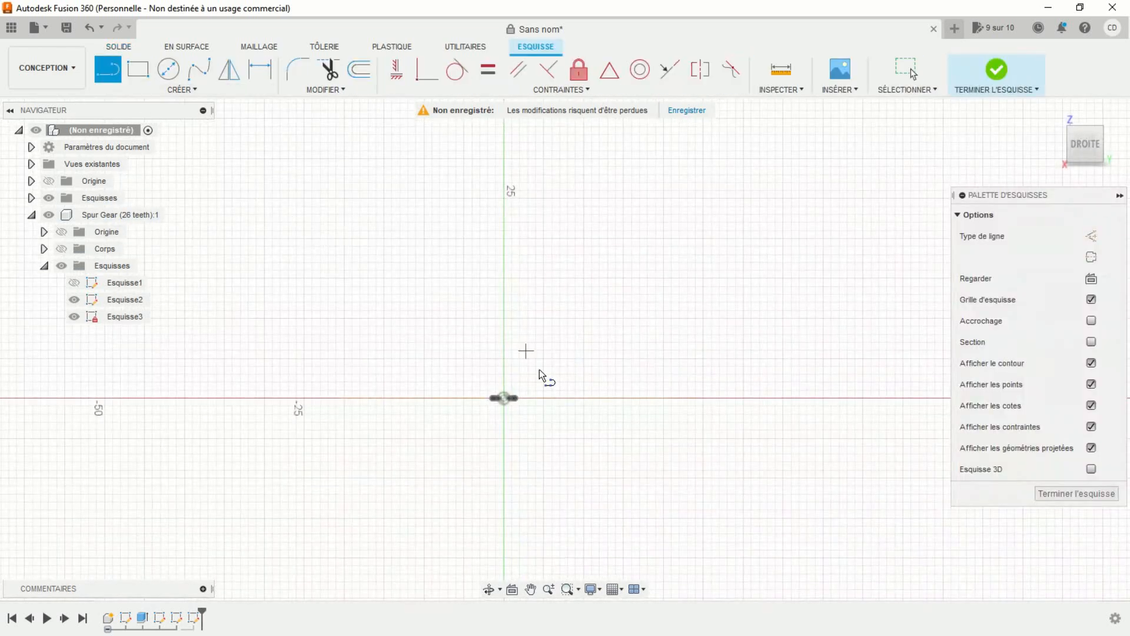
left_click(503, 399)
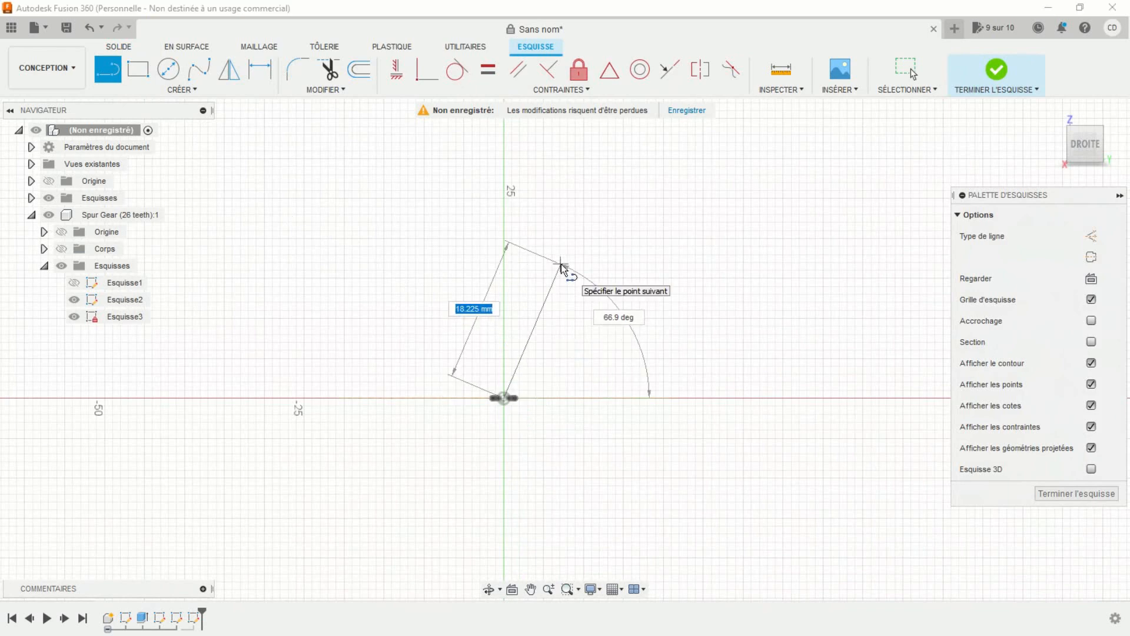
key("Tab")
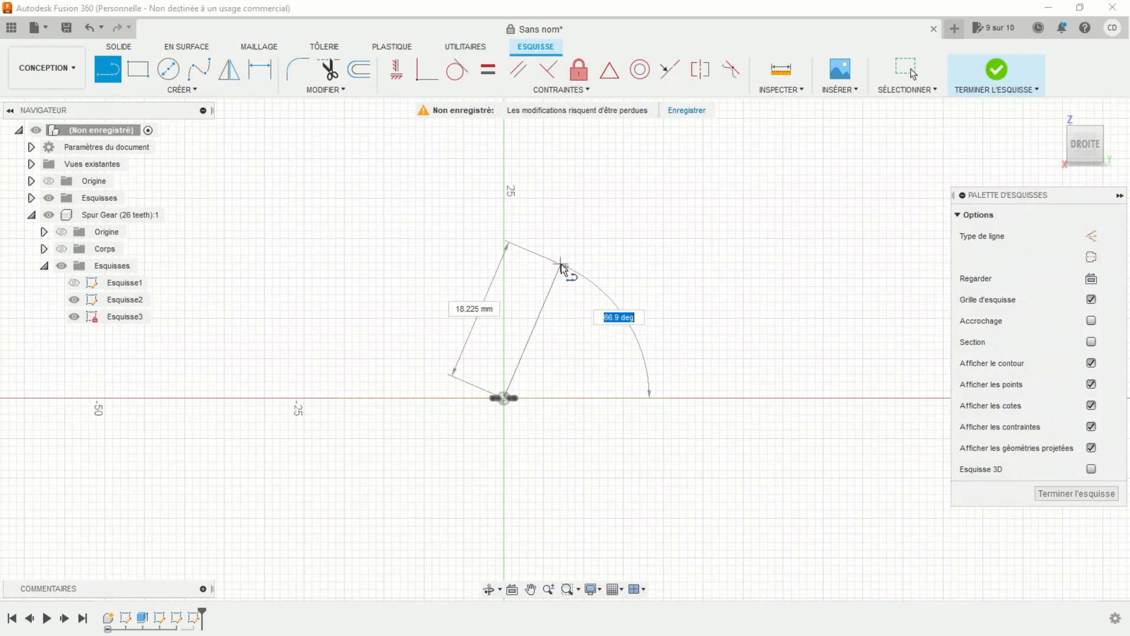
type("80")
key("Tab")
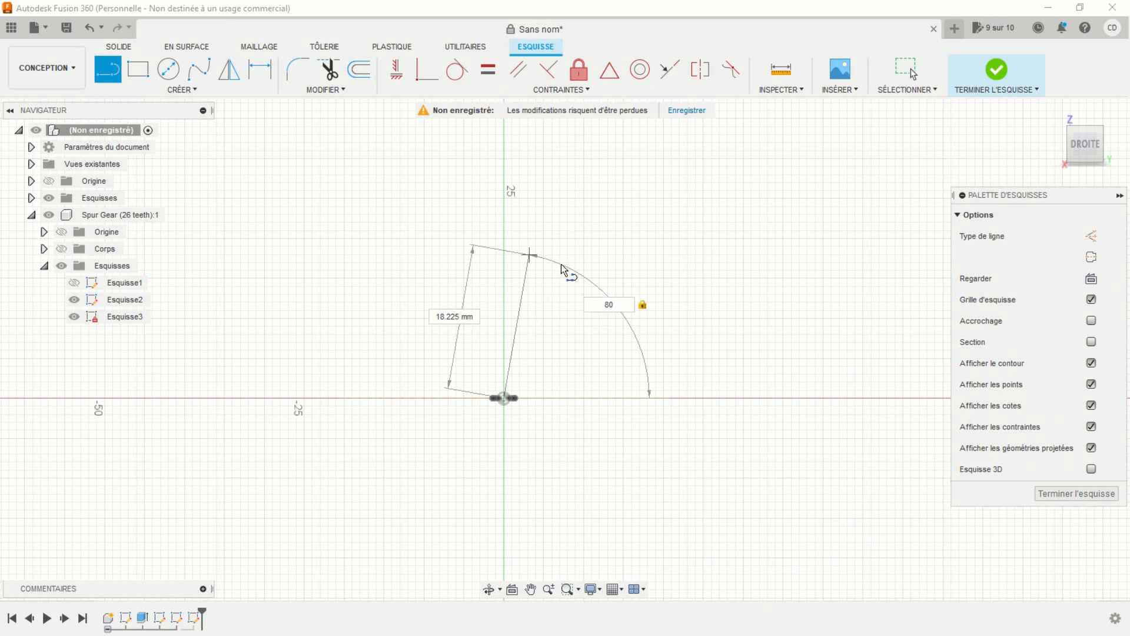
left_click(551, 222)
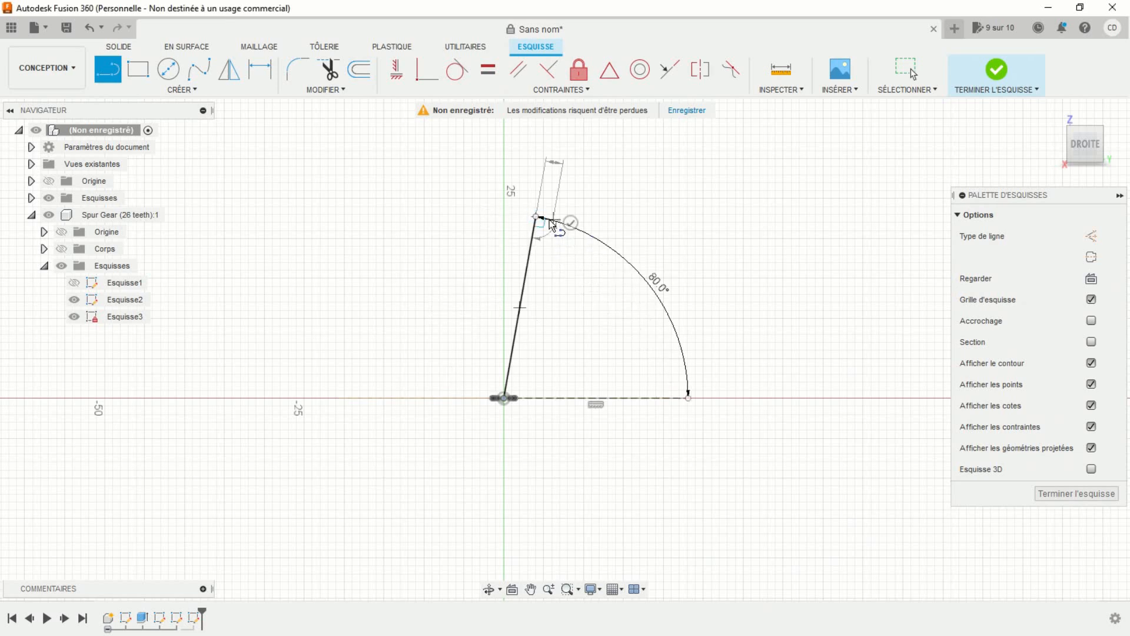
key("Escape")
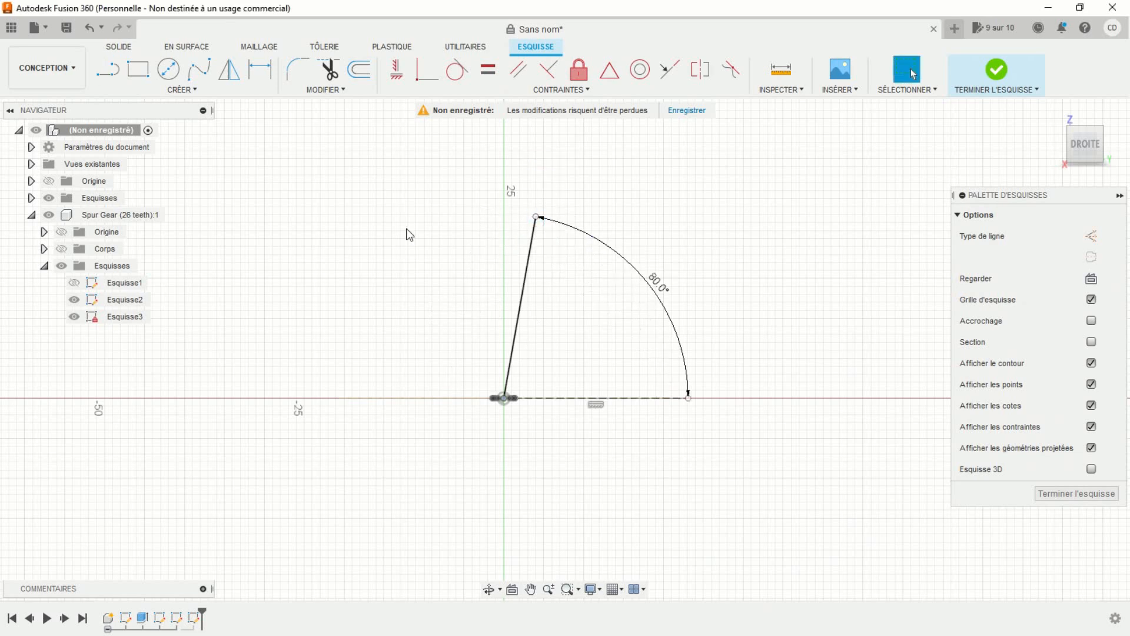
Step: Show the gear's bodies, make the inclined line's upper endpoint coincident with the body's top edge, and finish the sketch
left_click(61, 249)
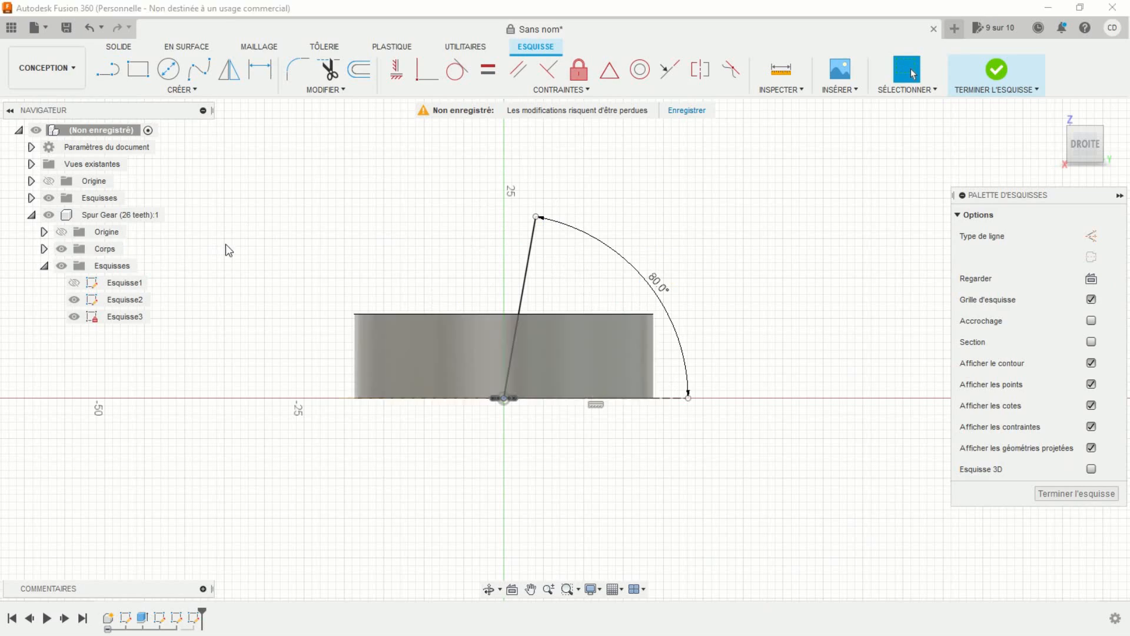
left_click(427, 77)
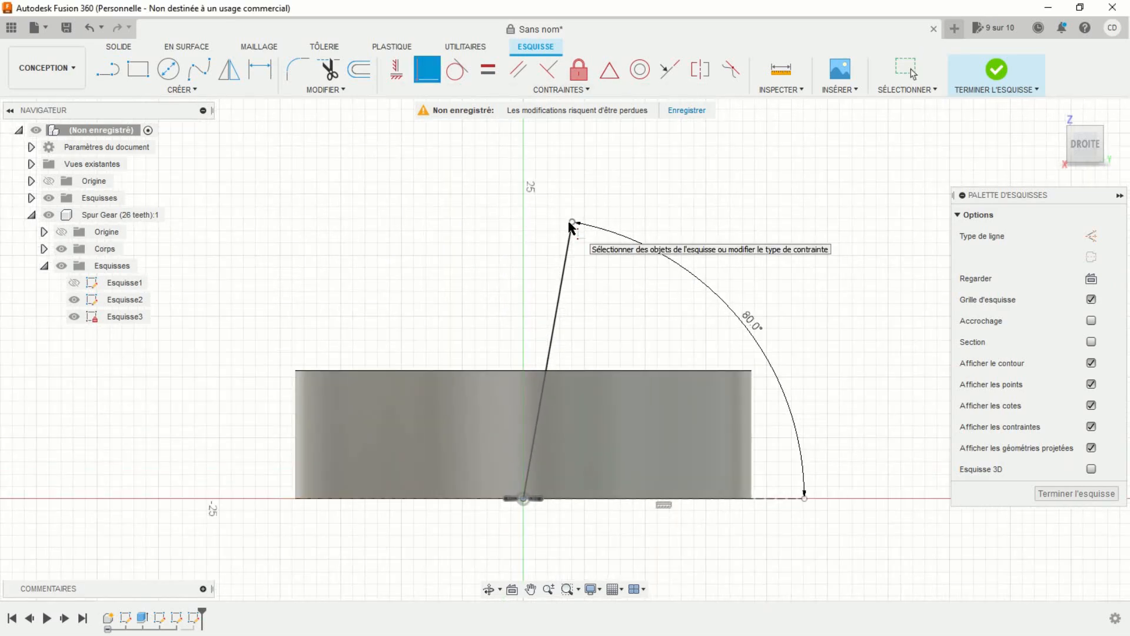
left_click(560, 372)
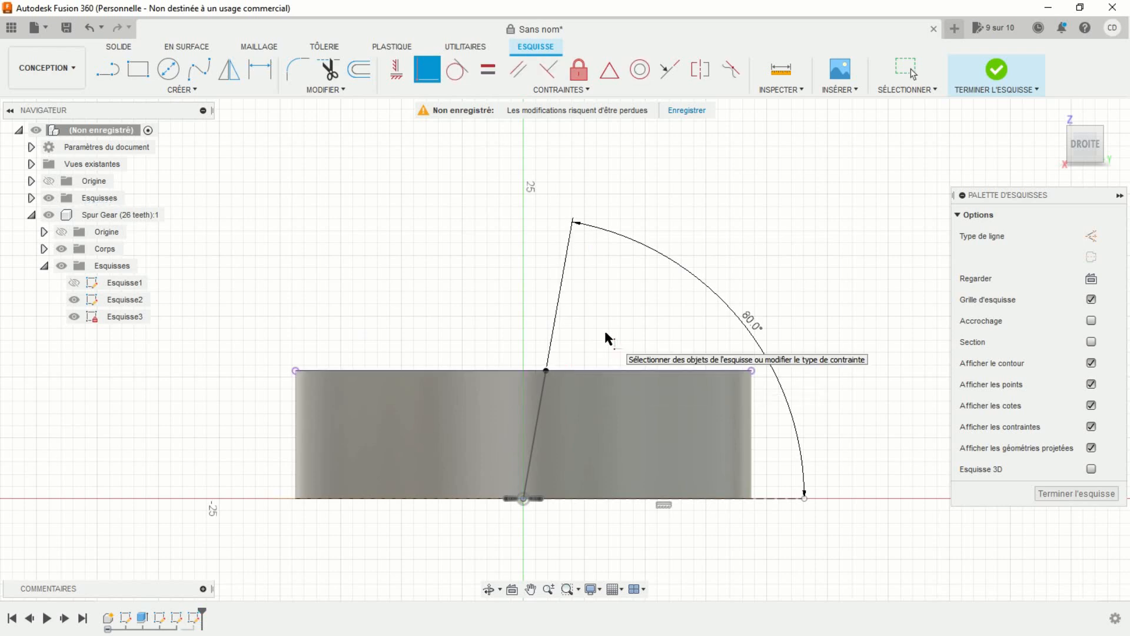
left_click(996, 71)
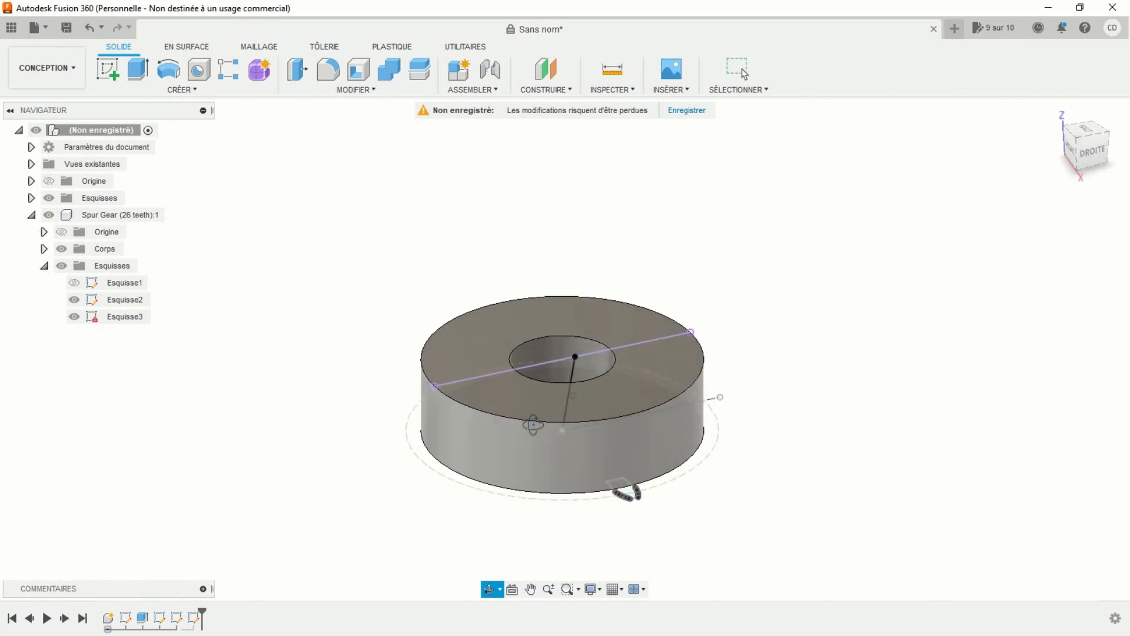
Step: Sweep the tooth profile along the inclined line with the Join operation (Joindre) and perpendicular orientation
scroll(385, 352, "up", 2)
middle_click_drag(384, 352, 353, 318)
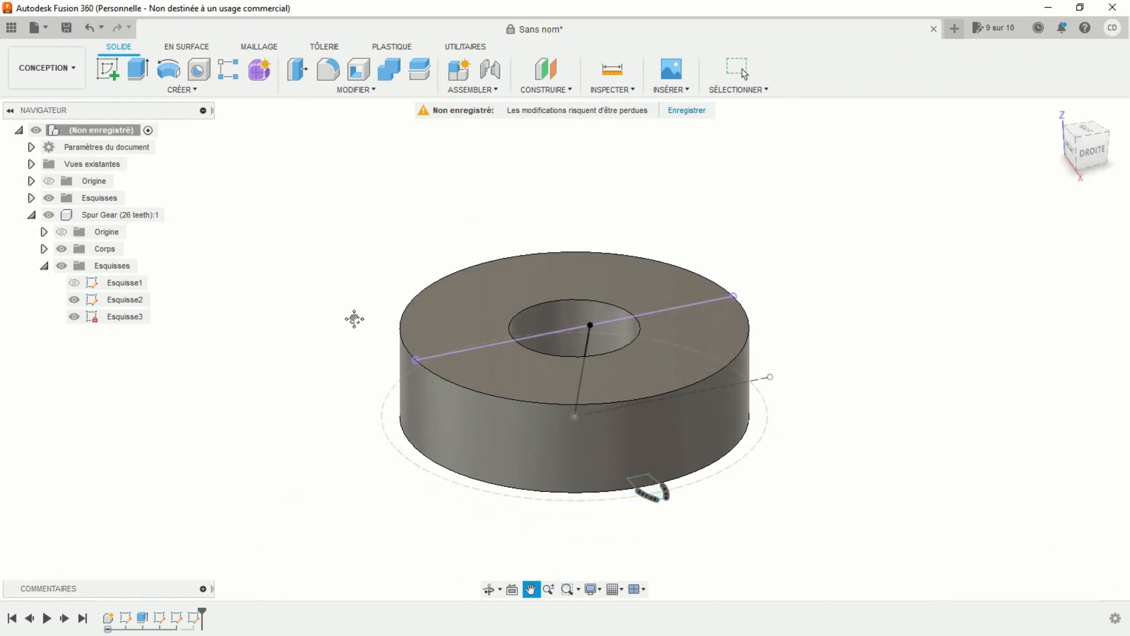
left_click(195, 91)
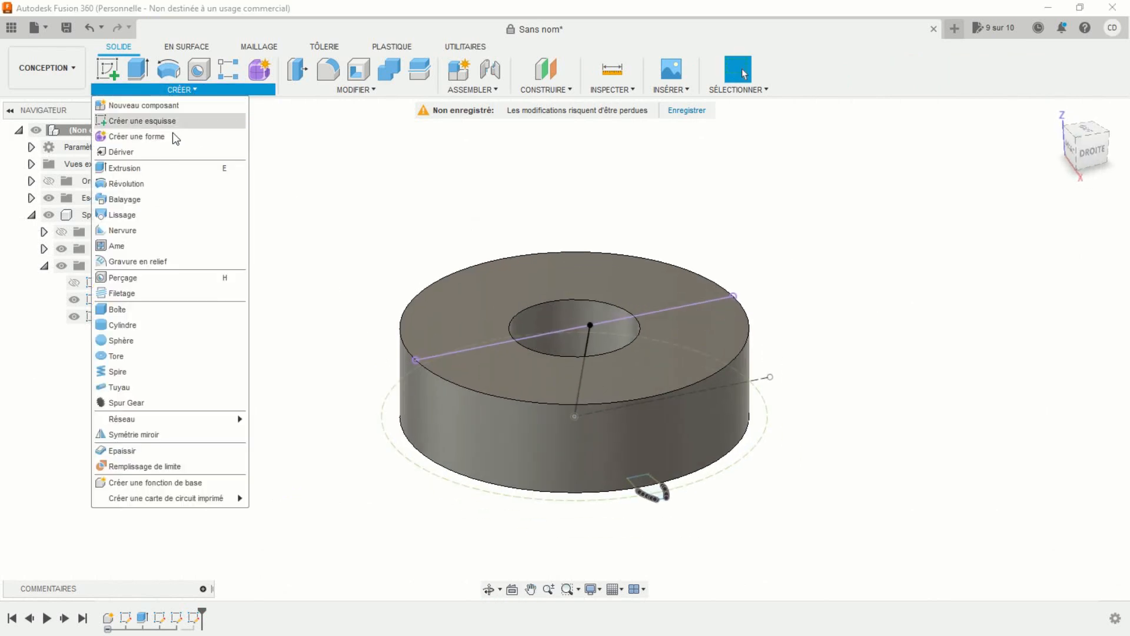
left_click(137, 199)
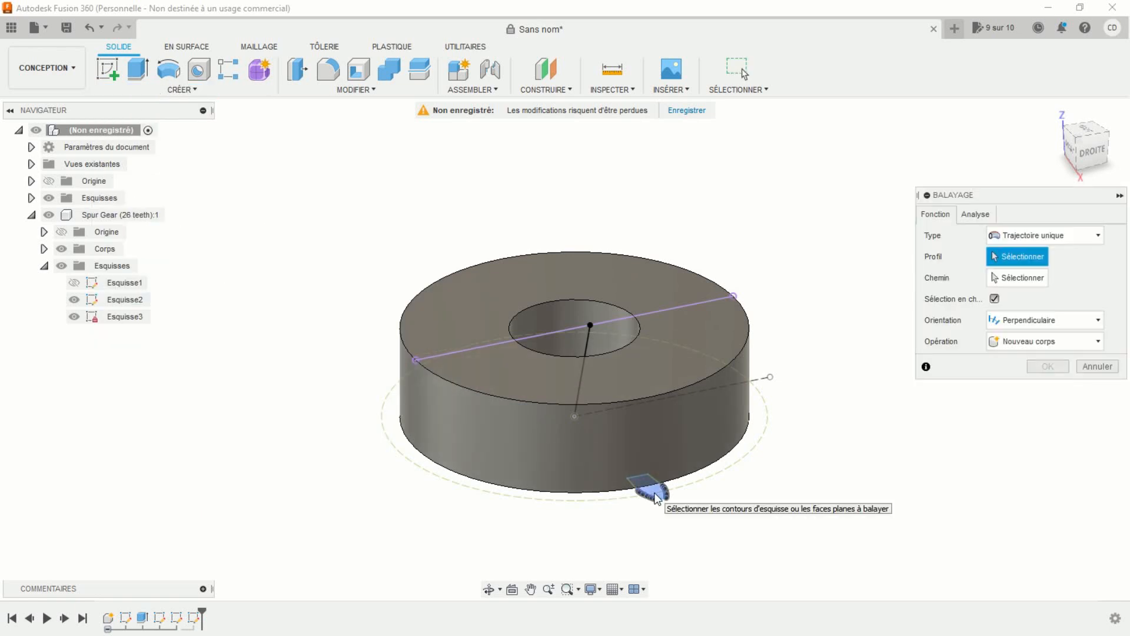
left_click(659, 495)
left_click(995, 280)
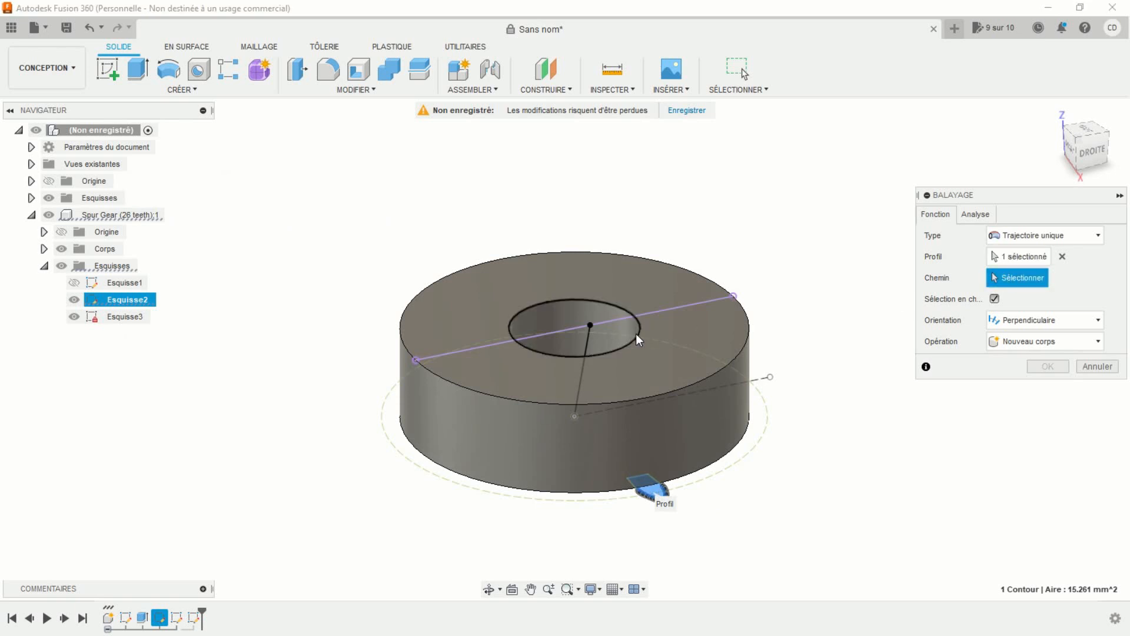
left_click(590, 352)
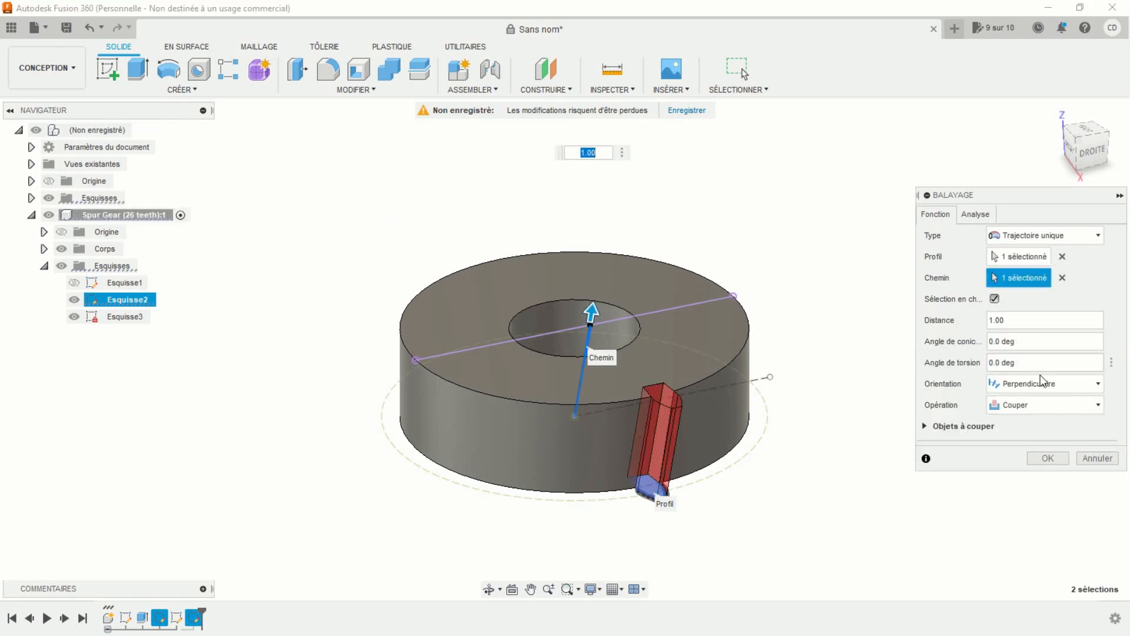
left_click(1043, 405)
left_click(1027, 422)
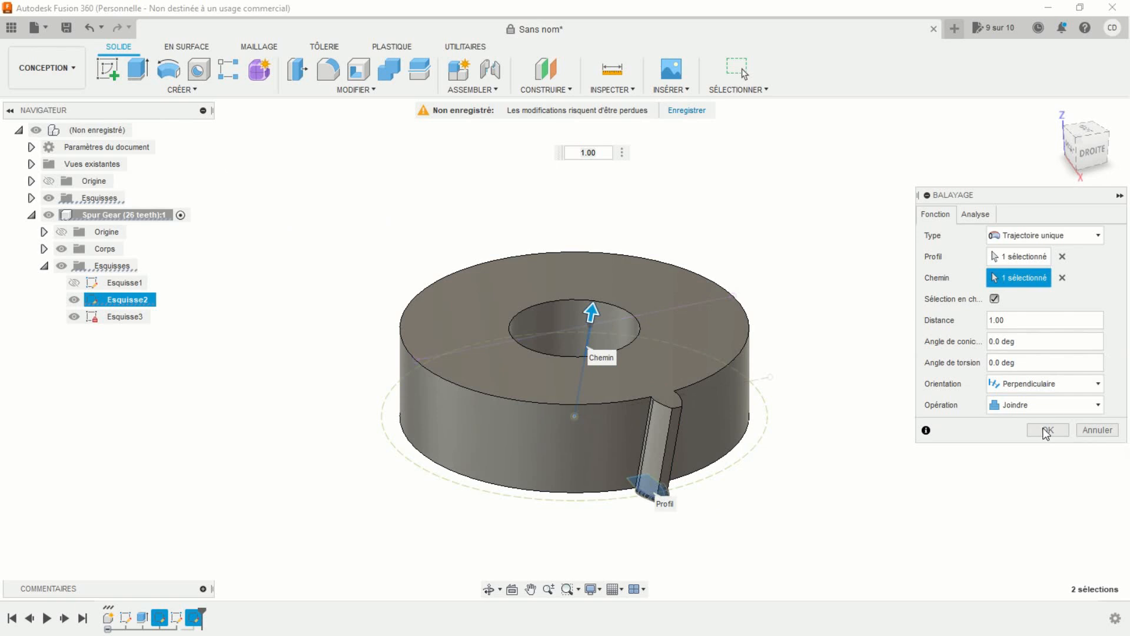
left_click(1047, 430)
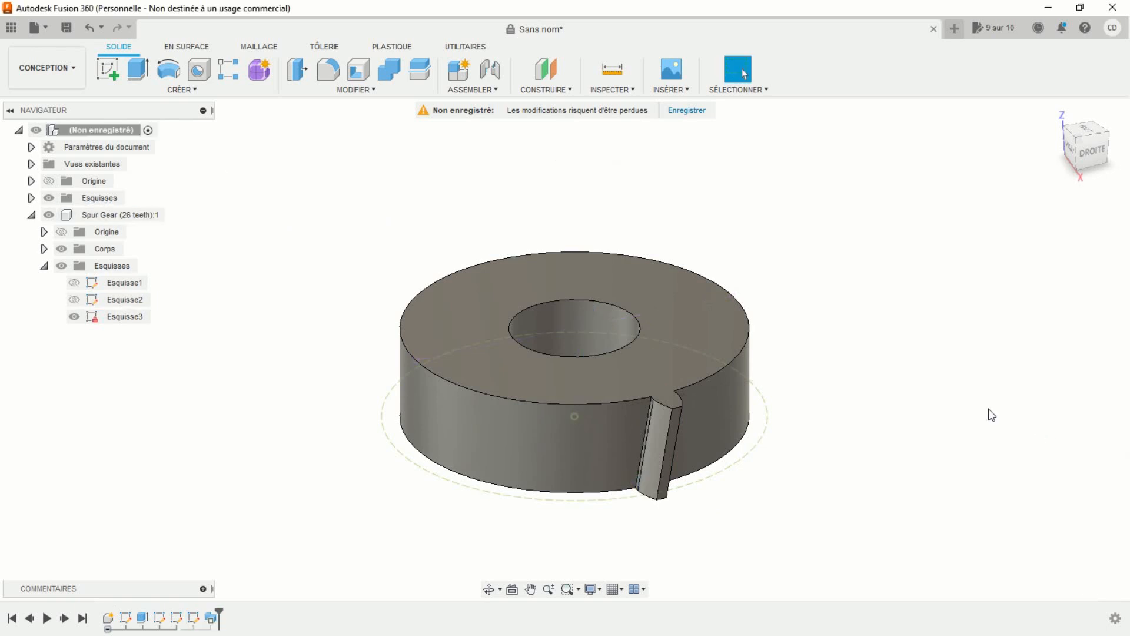
Step: Fillet the two root edges where the swept tooth meets the gear's cylindrical body
key("f")
scroll(606, 453, "up", 5)
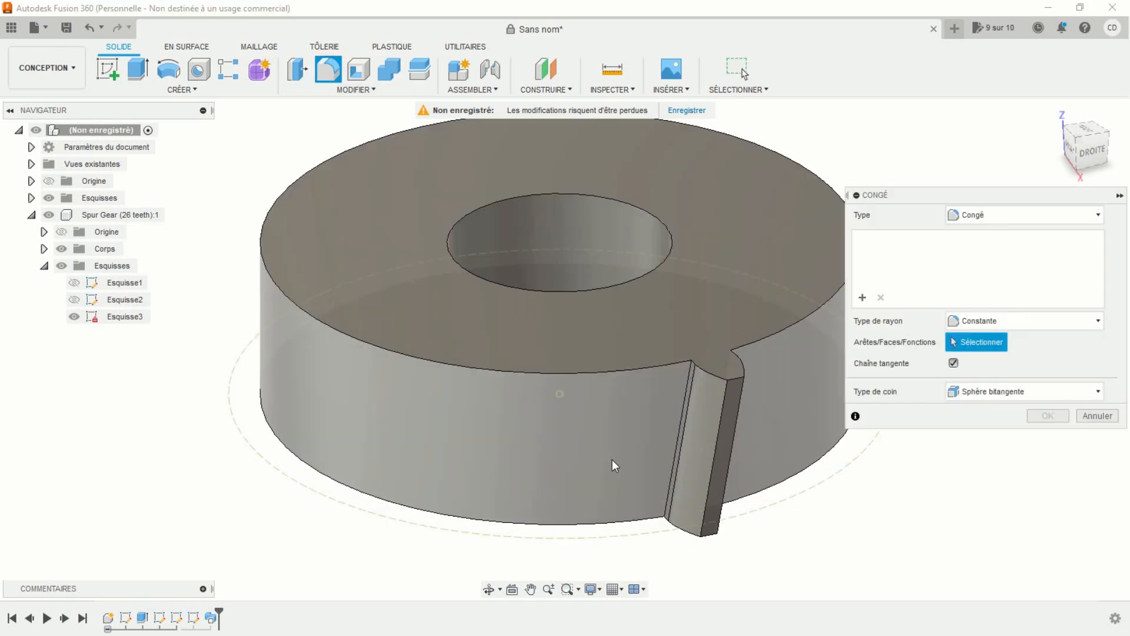
left_click(692, 425)
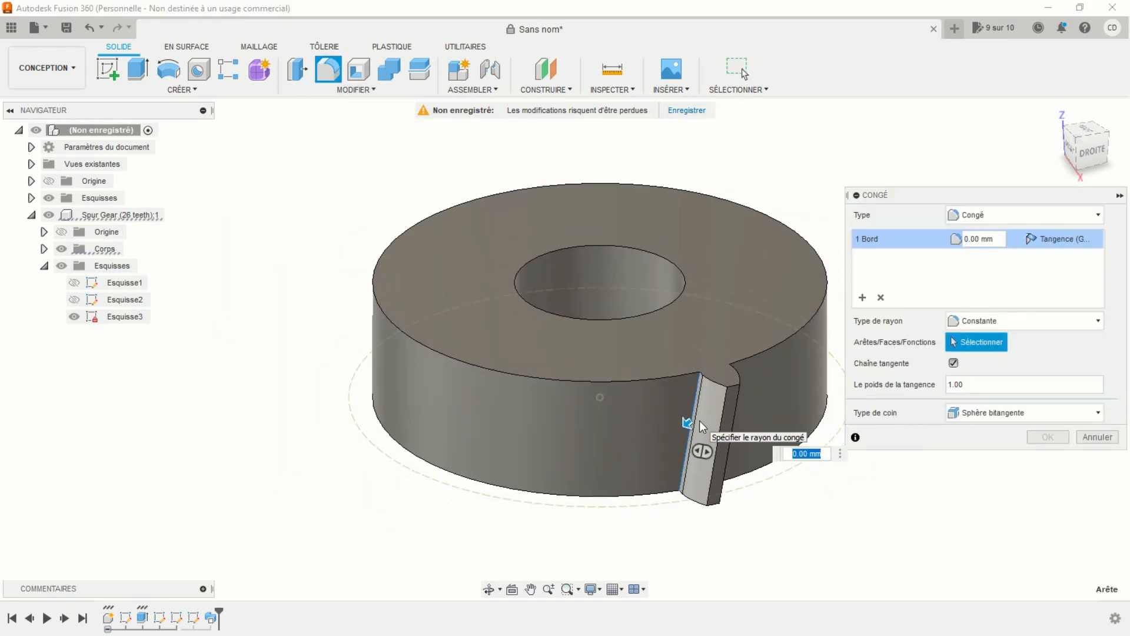
middle_click_drag(701, 454, 606, 432, "shift")
scroll(454, 383, "up", 3)
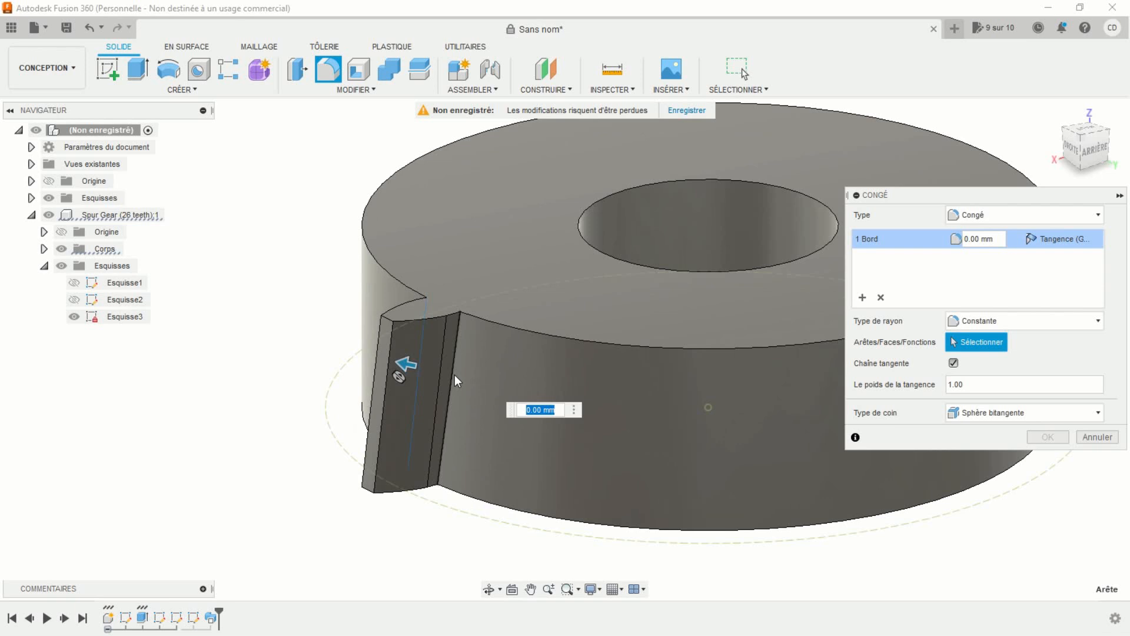
left_click(454, 368)
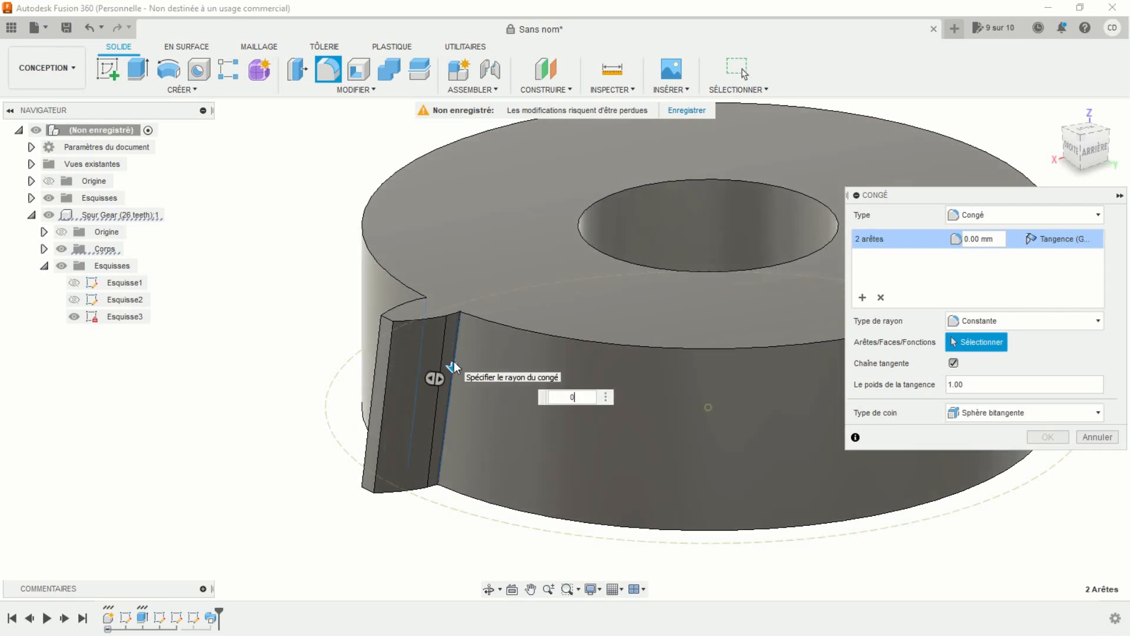
key("Return")
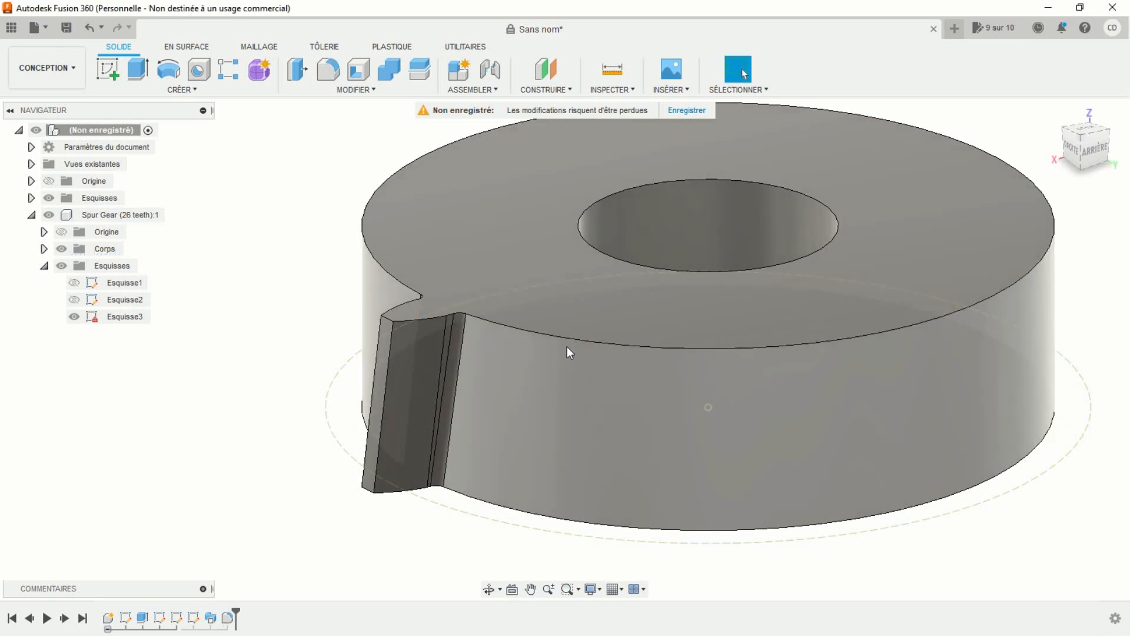
Step: Circular-pattern the tooth's sweep and fillet features around the vertical Z axis, with 26 instances over the full circle
scroll(566, 346, "down", 4)
middle_click_drag(467, 416, 591, 449, "shift")
key("Escape")
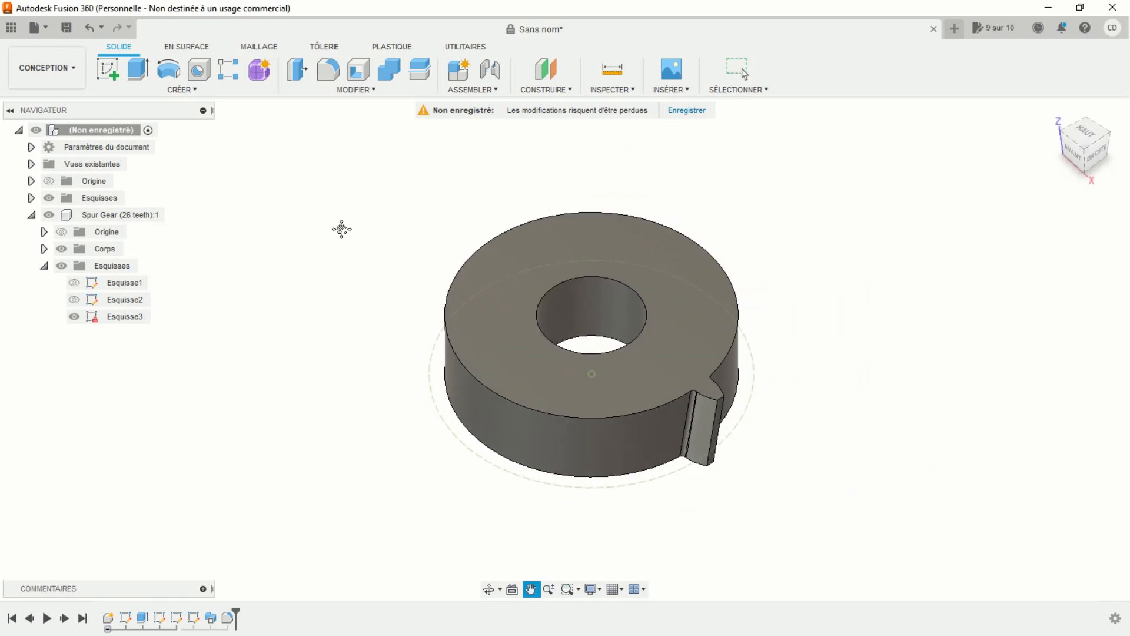
left_click(193, 90)
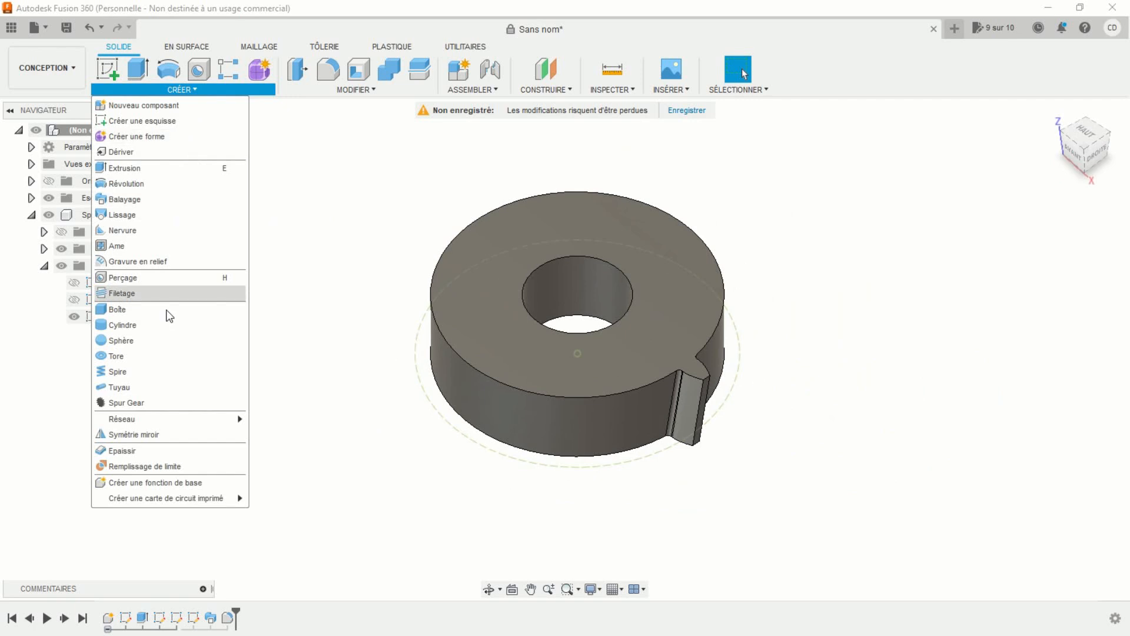
mouse_move(215, 419)
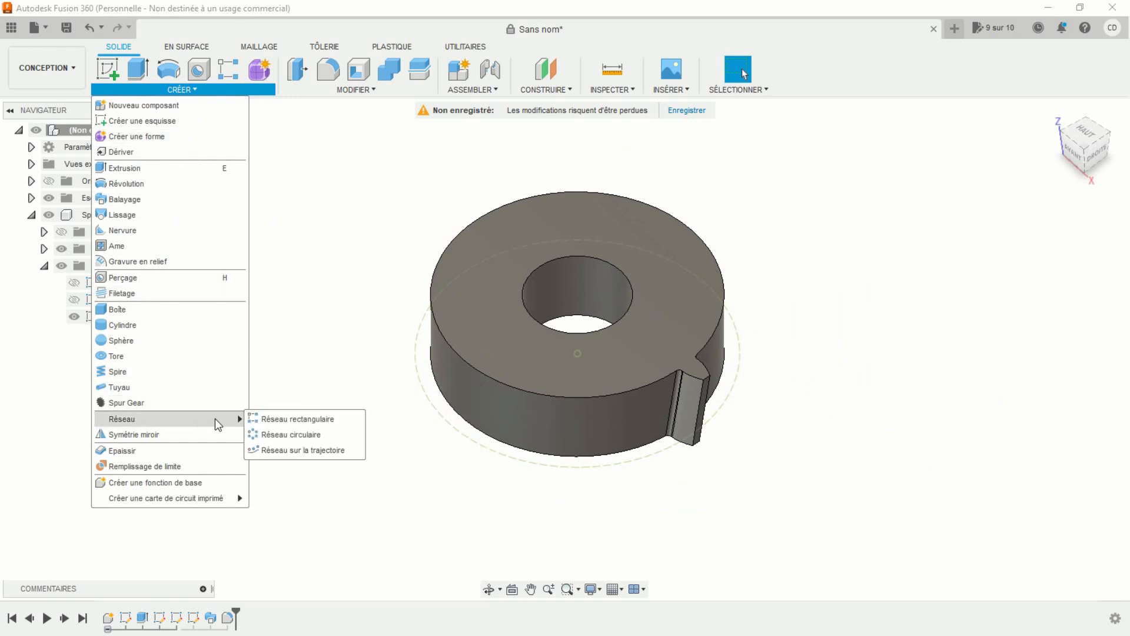
left_click(294, 434)
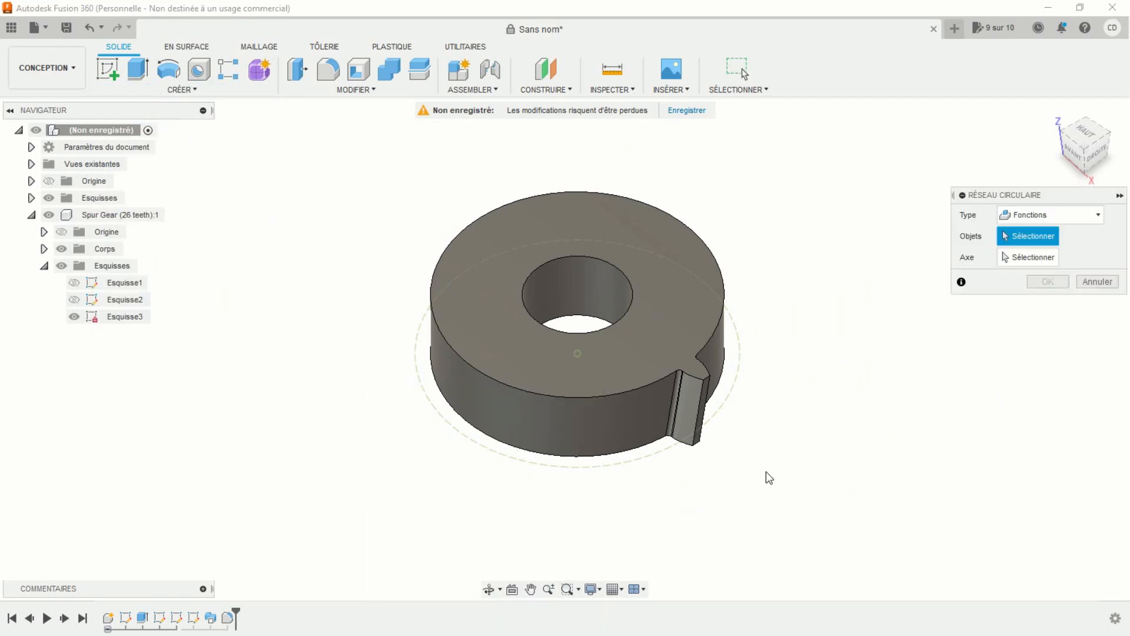
scroll(769, 478, "up", 2)
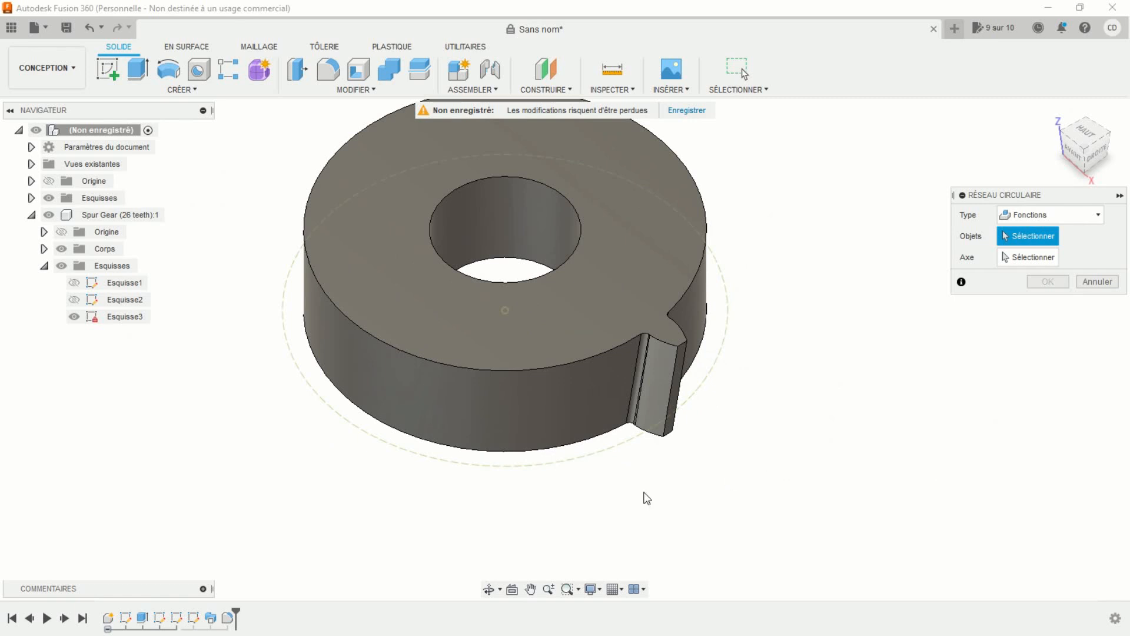
left_click(212, 618)
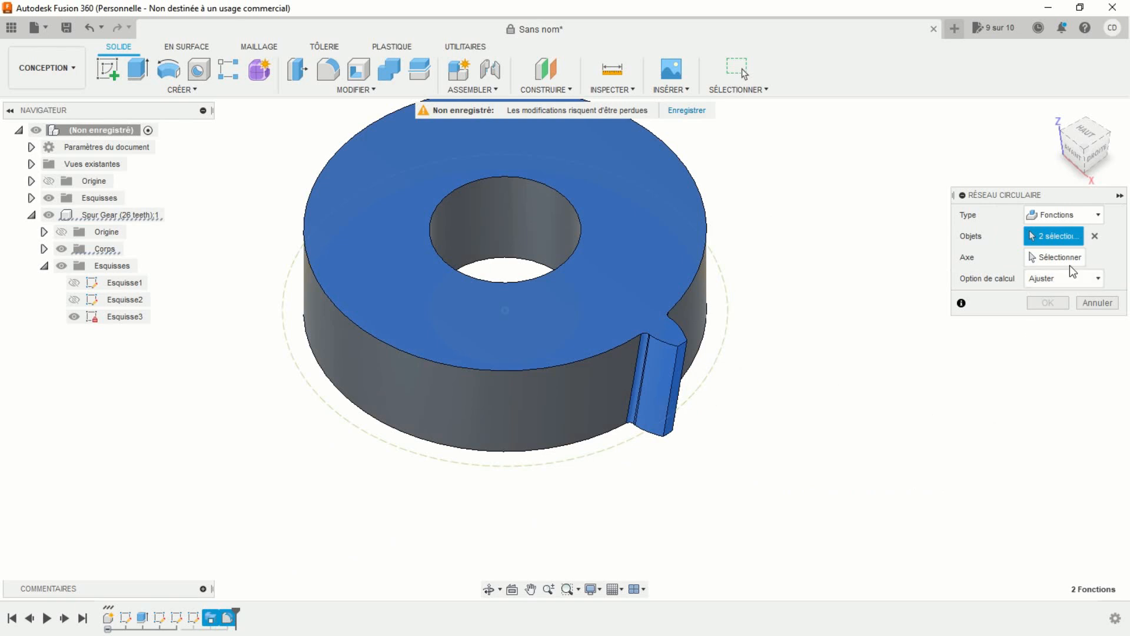
left_click(1057, 257)
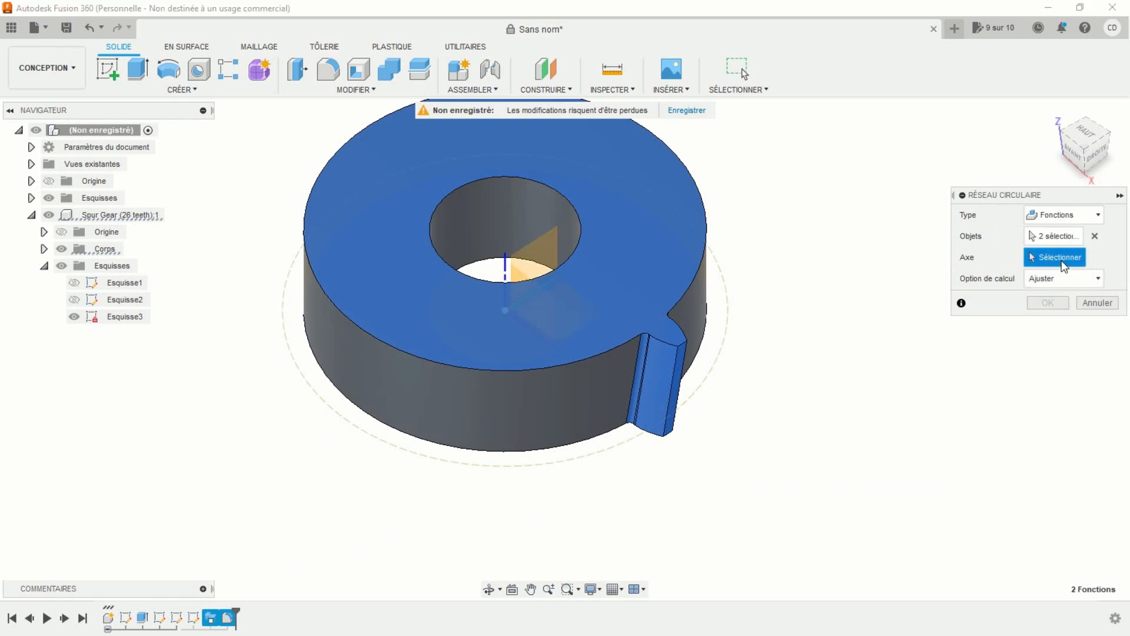
left_click(506, 275)
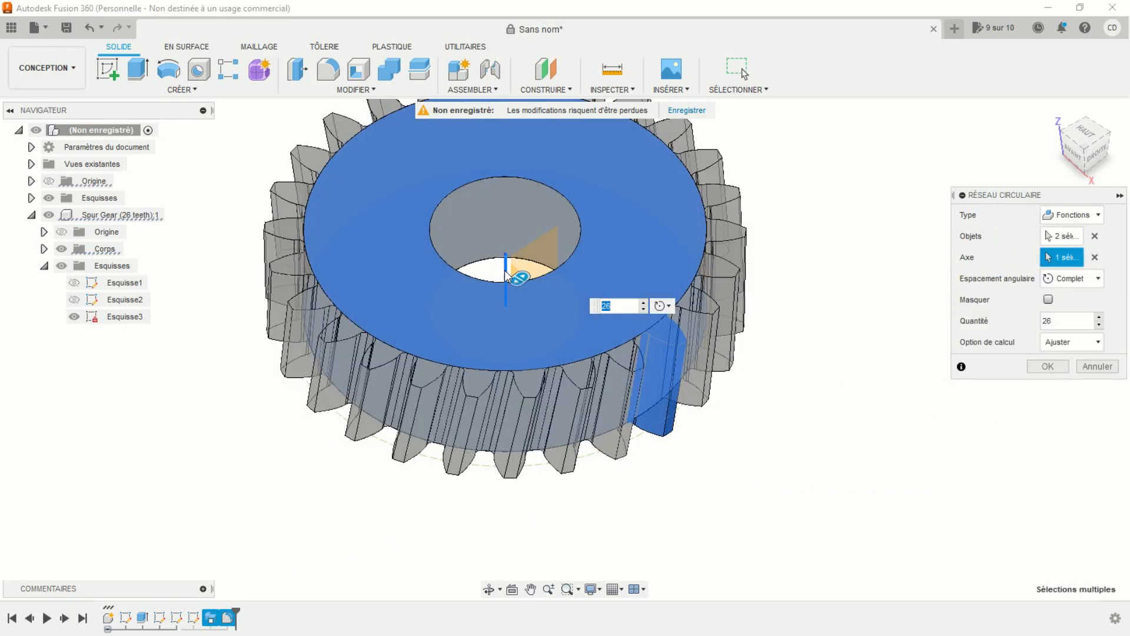
key("Return")
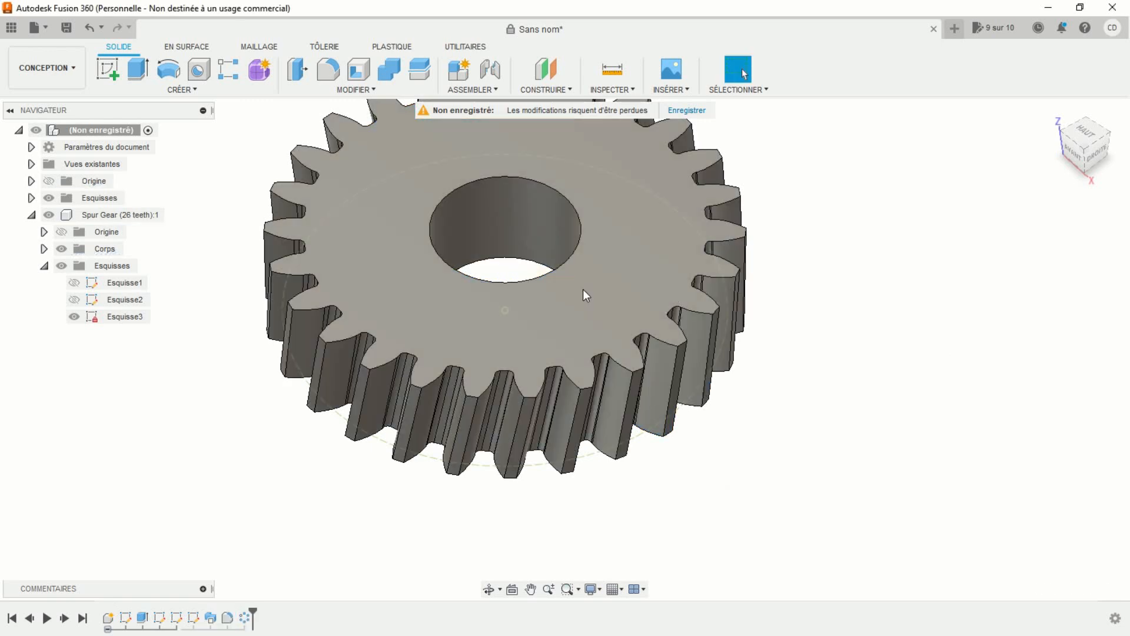
Step: Create a sketch on the gear's top face and project the central bore's edge into it
scroll(783, 363, "down", 3)
middle_click_drag(745, 519, 821, 415, "shift")
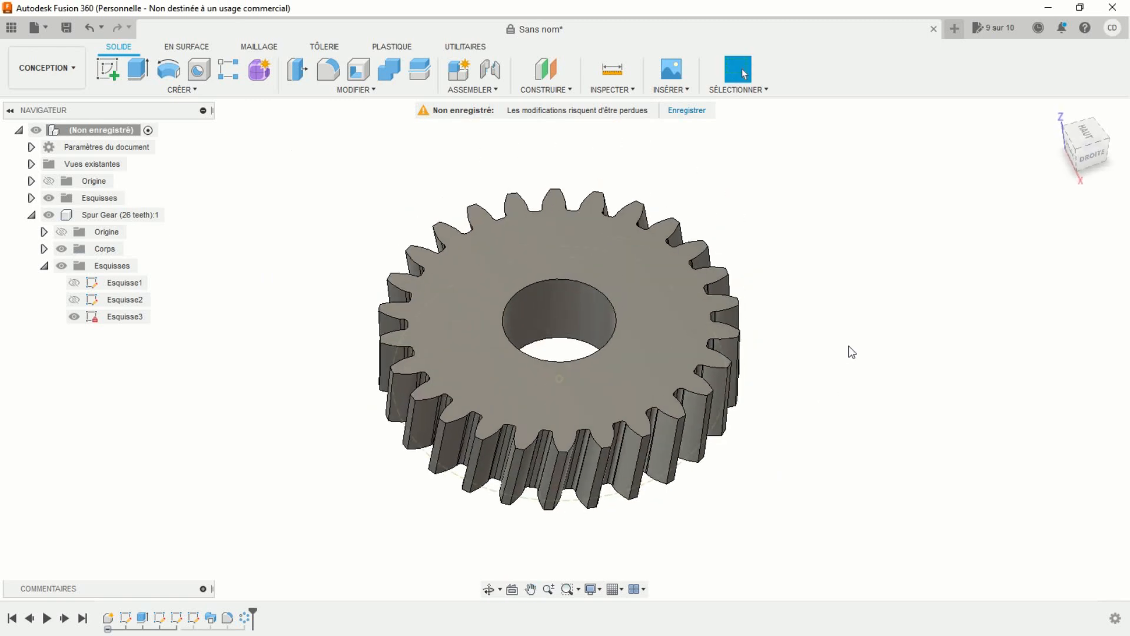
left_click(110, 69)
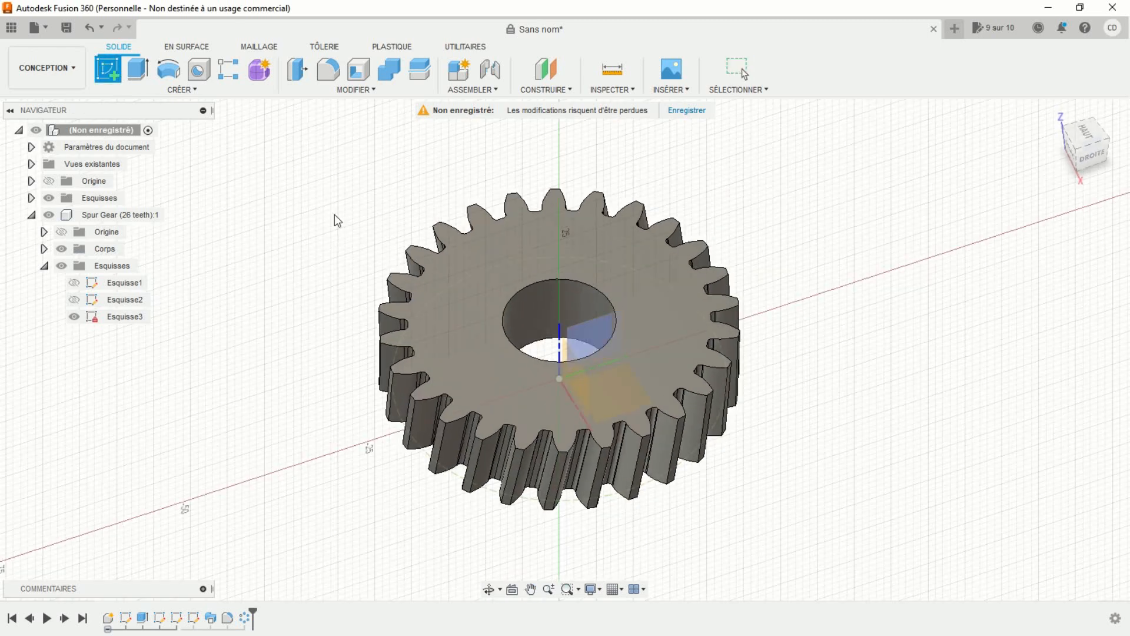
left_click(458, 330)
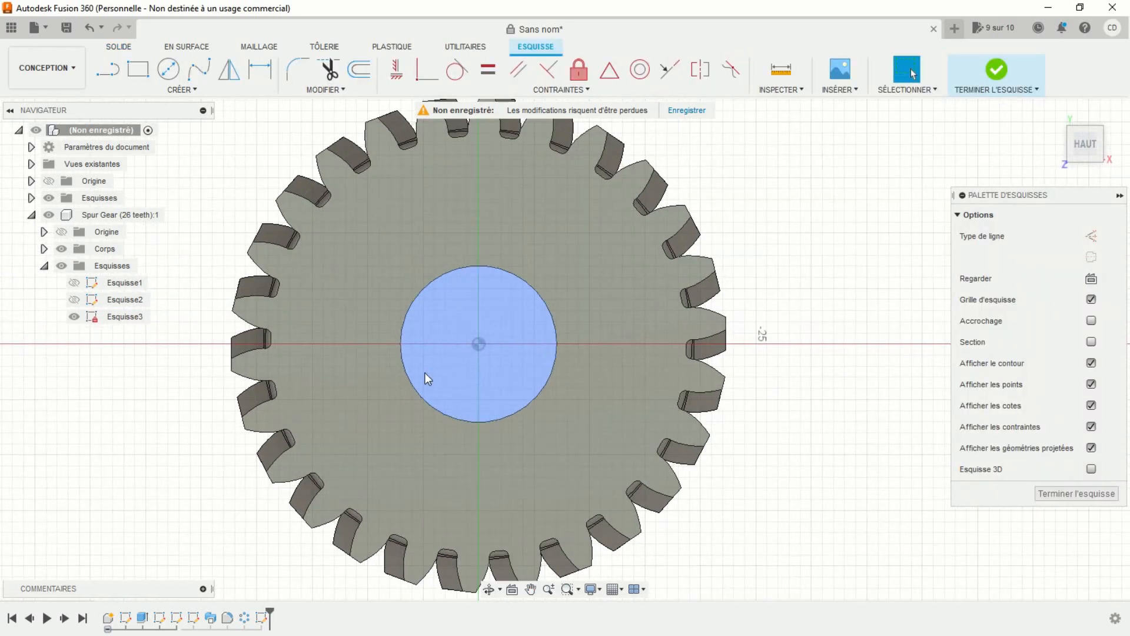
left_click(181, 89)
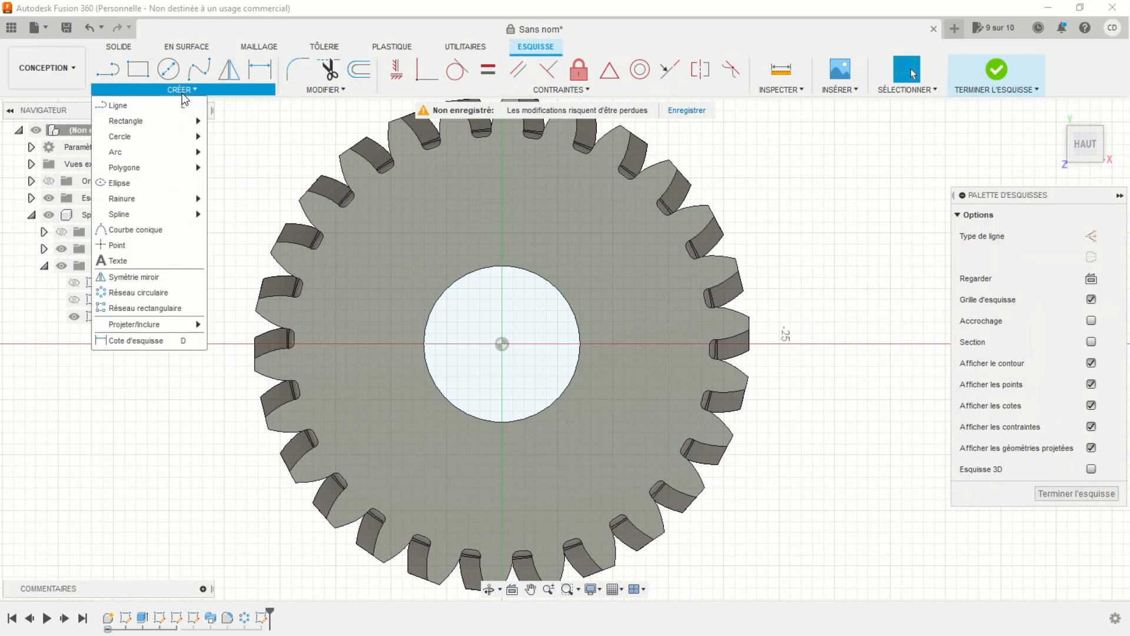
mouse_move(173, 324)
left_click(221, 324)
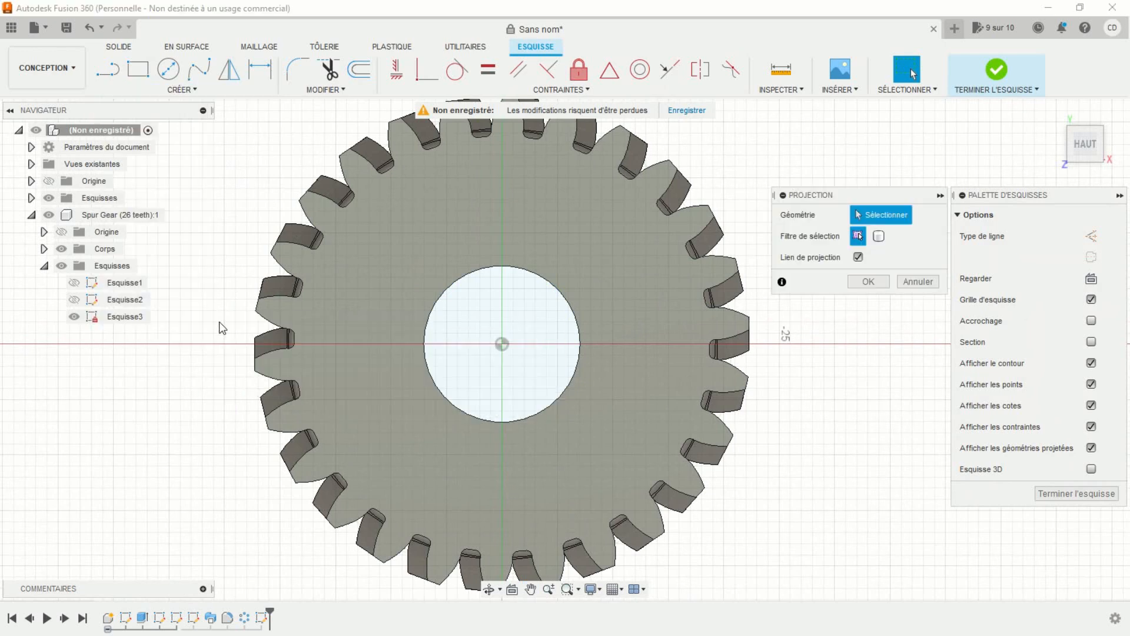
left_click(448, 295)
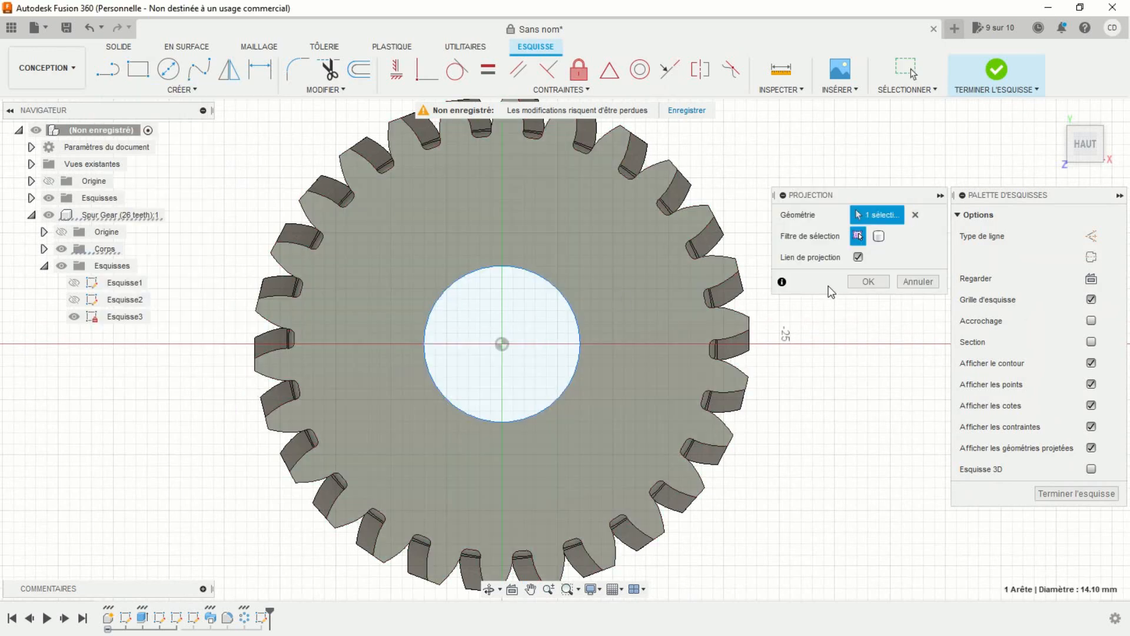
left_click(858, 281)
Step: Draw a 22 mm diameter circle centred on the bore and finish the sketch
key("c")
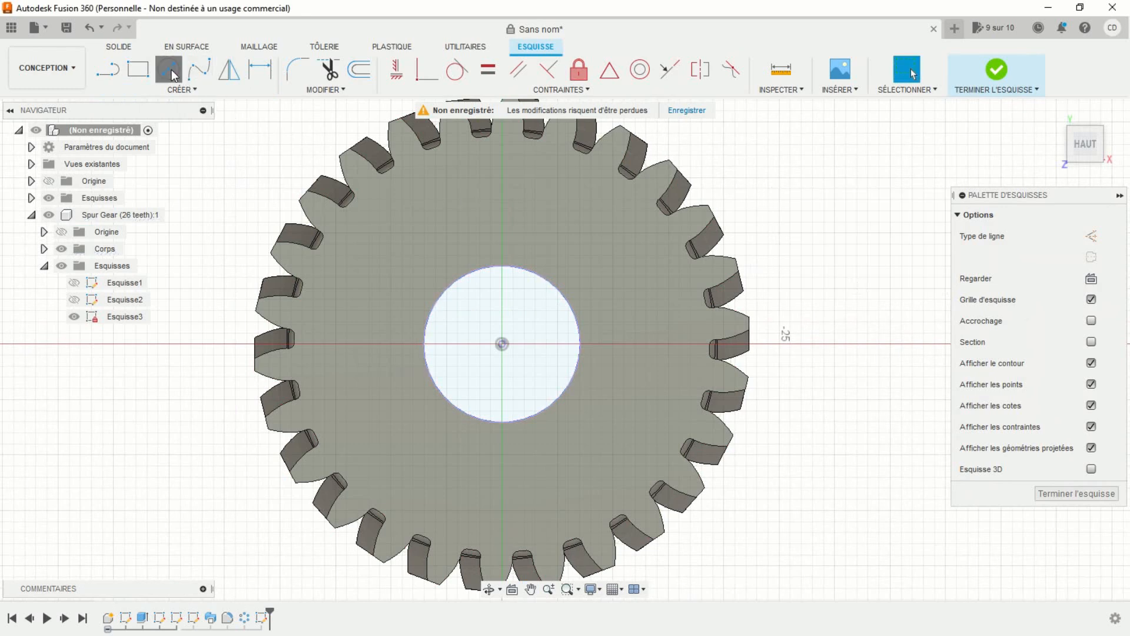
left_click(502, 344)
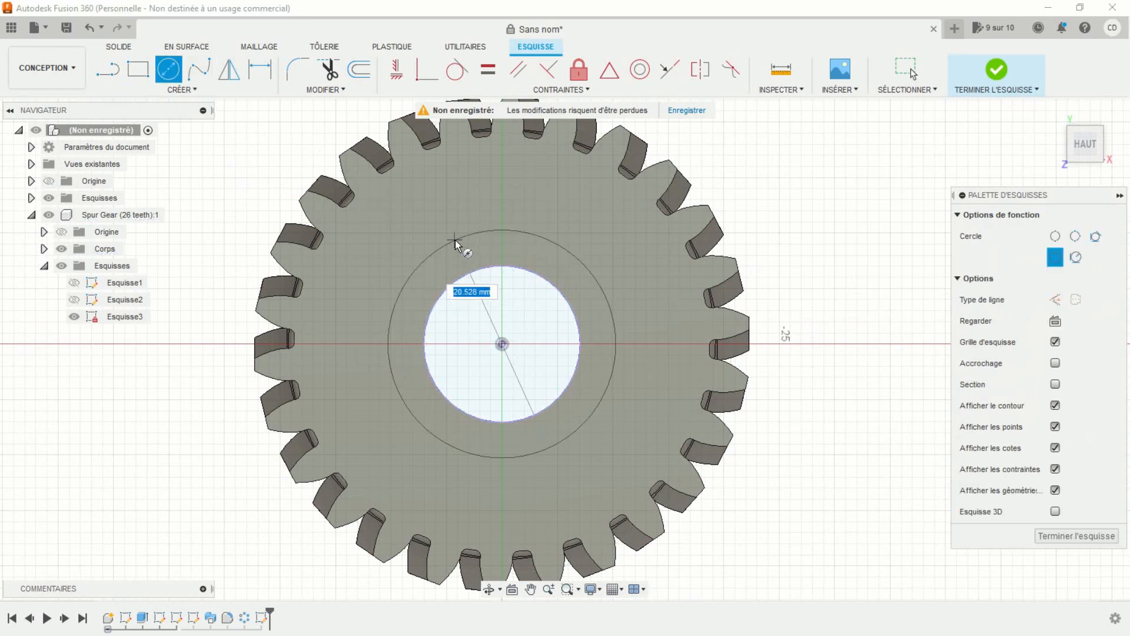
type("22")
key("Return")
key("Escape")
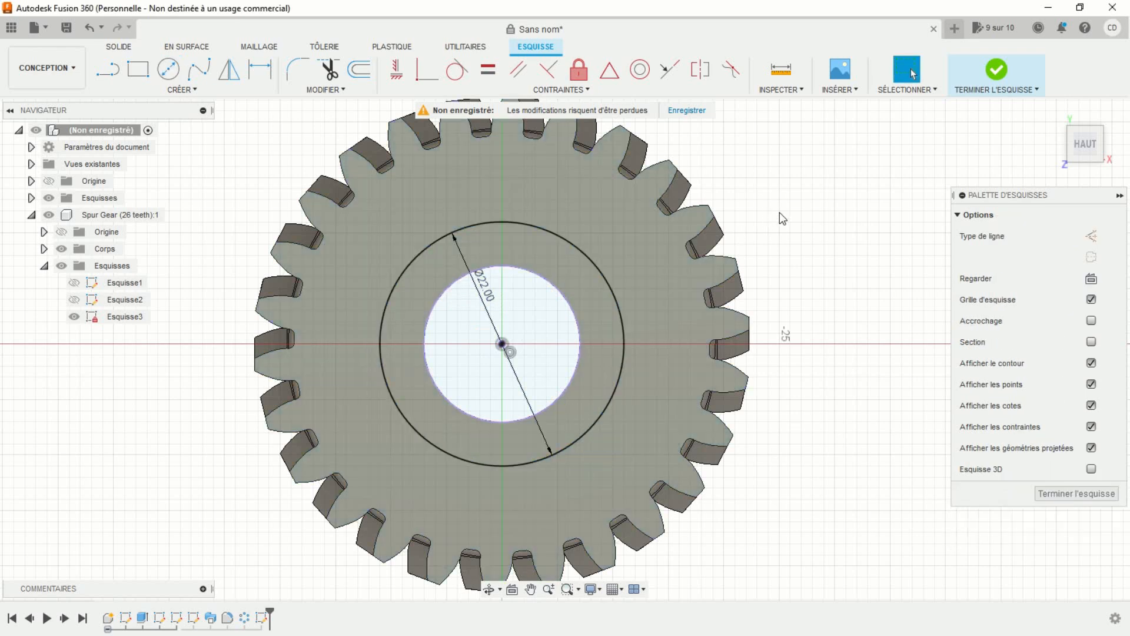
scroll(783, 211, "down", 3)
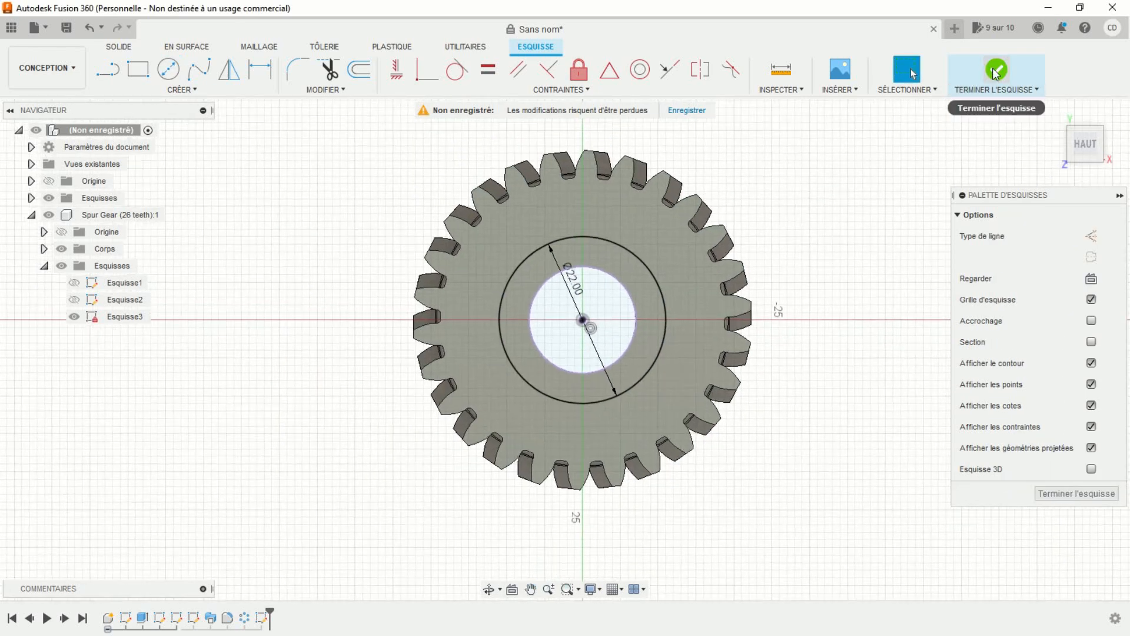
left_click(995, 72)
Step: Extrude the ring around the bore 6.5 mm upward with the Join operation (Joindre), and hide the gear's Esquisse3 sketch
mouse_move(601, 403)
middle_mouse_down("shift")
mouse_move(581, 357)
mouse_move(306, 226)
middle_mouse_up("shift")
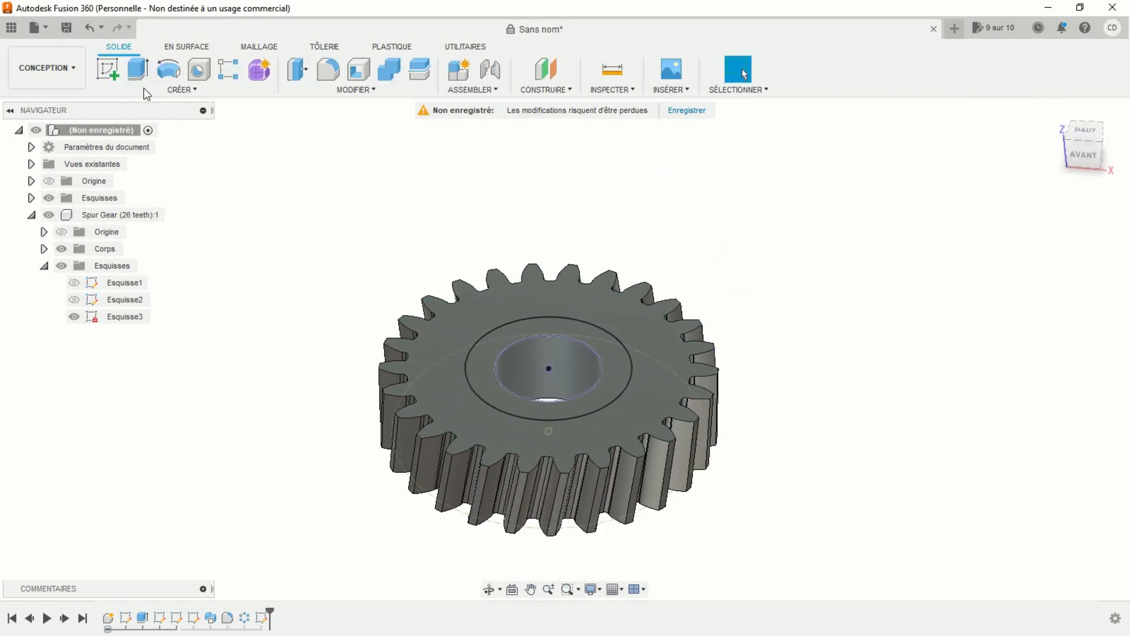
left_click(139, 71)
left_click(478, 365)
left_click_drag(494, 355, 490, 283)
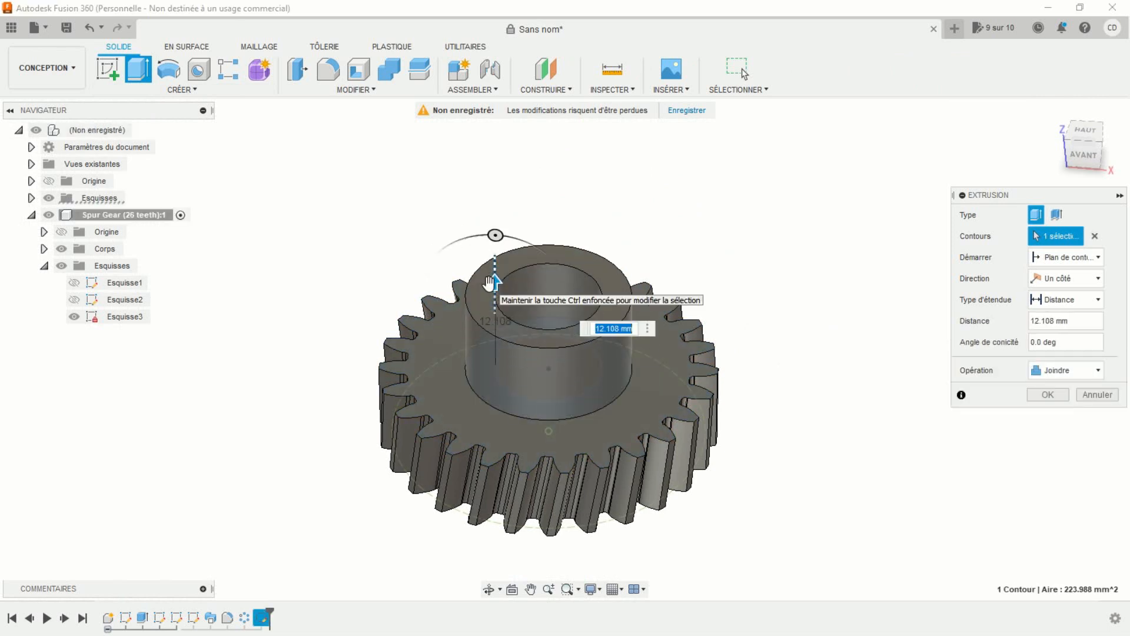
type("6.5")
key("Return")
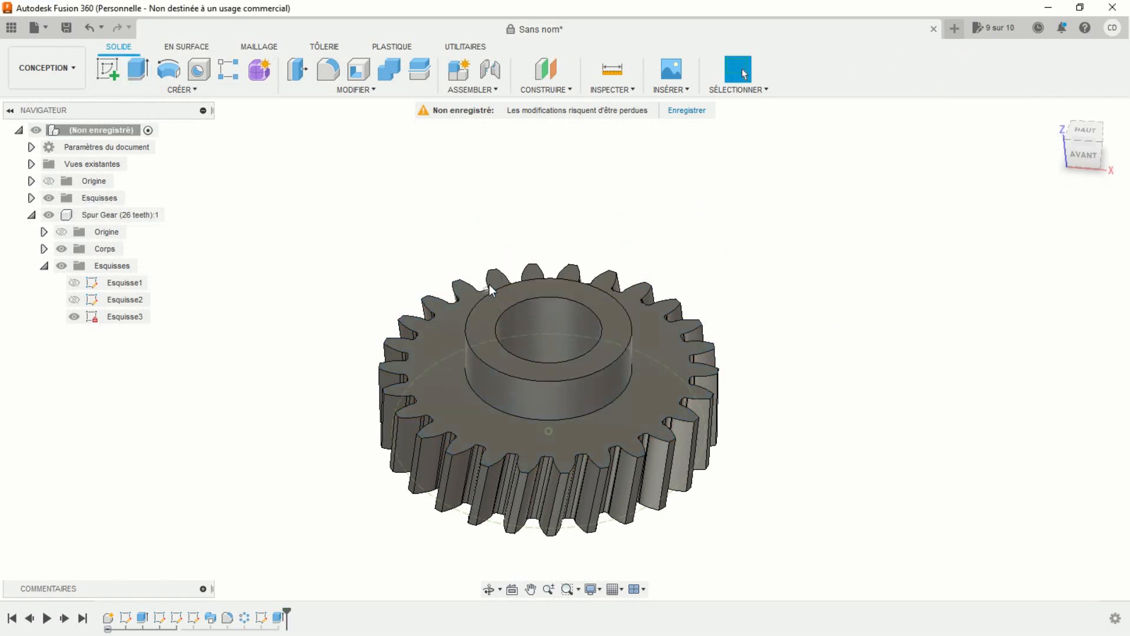
scroll(478, 249, "up", 1)
left_click(75, 317)
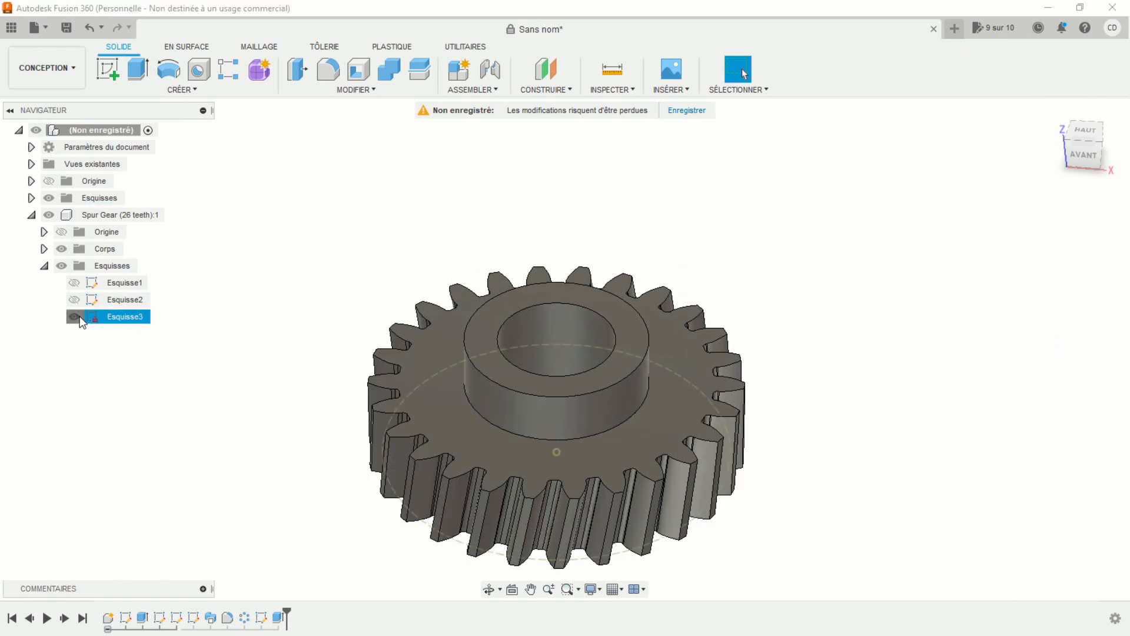
Step: Create a sketch on the vertical YZ origin plane and draw a 2.5 mm diameter circle just above the hub
middle_click_drag(252, 305, 247, 235)
middle_click_drag(271, 312, 290, 330, "shift")
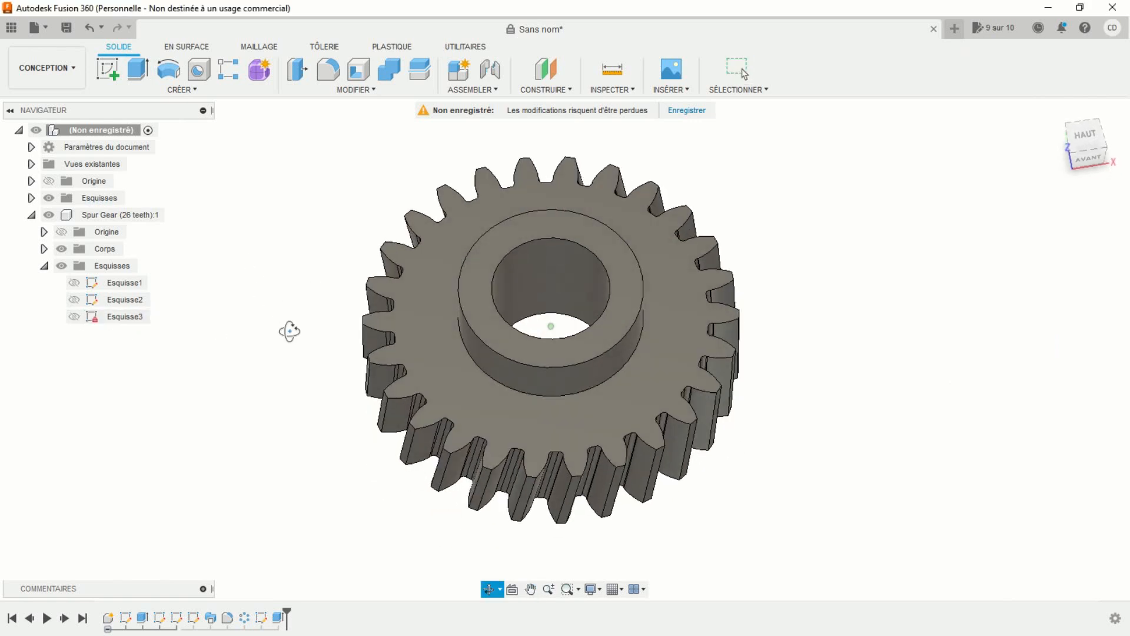
left_click(110, 72)
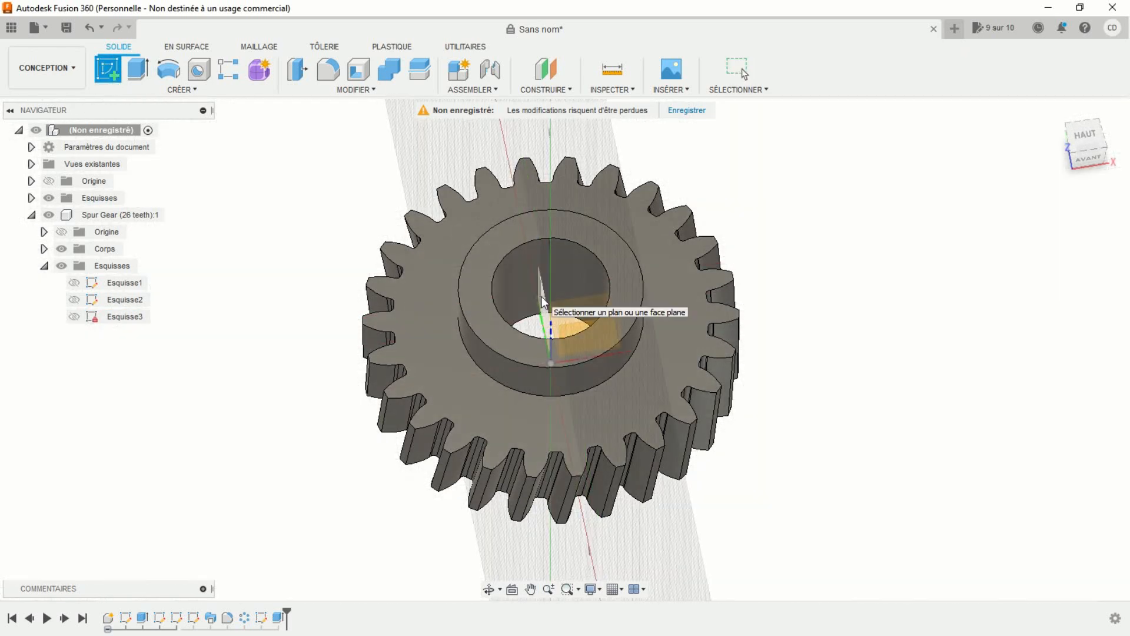
left_click(542, 302)
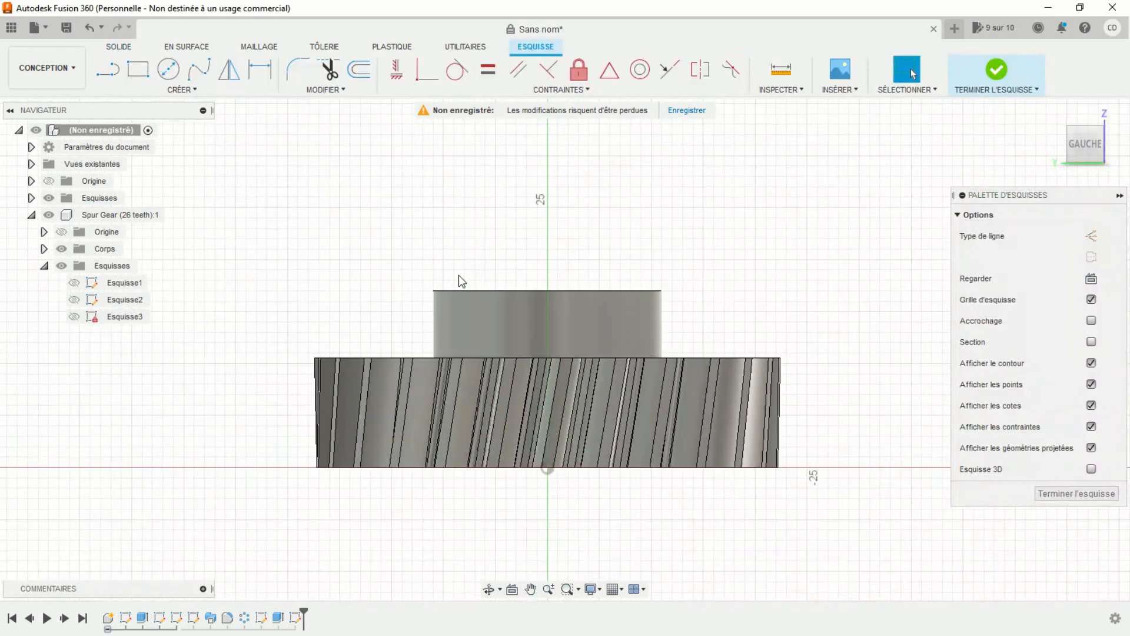
left_click(169, 70)
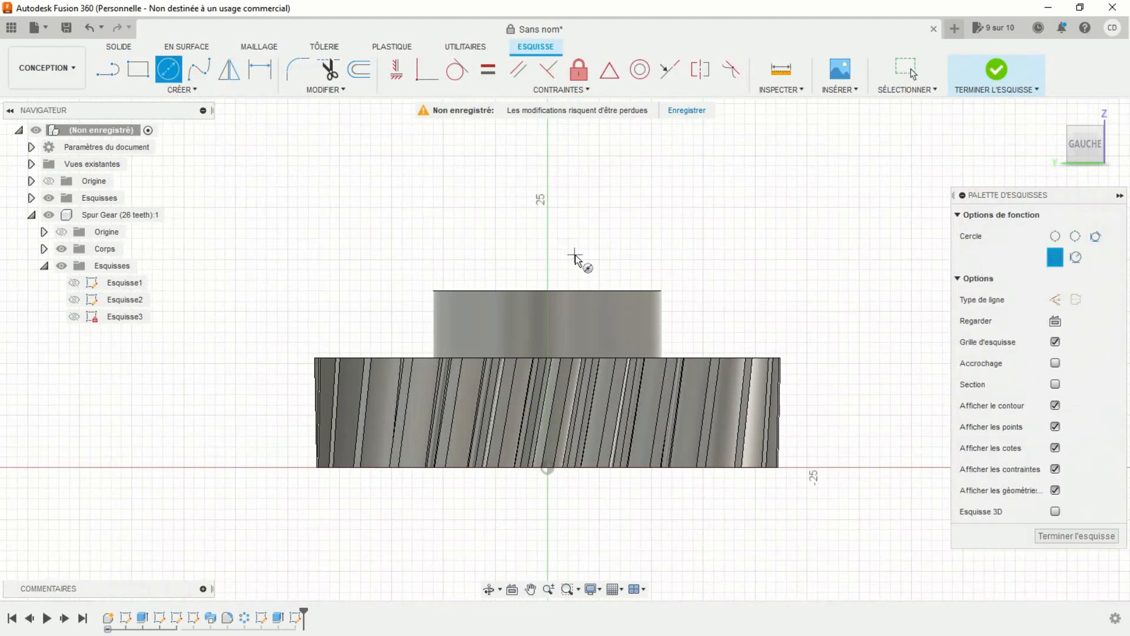
left_click(575, 254)
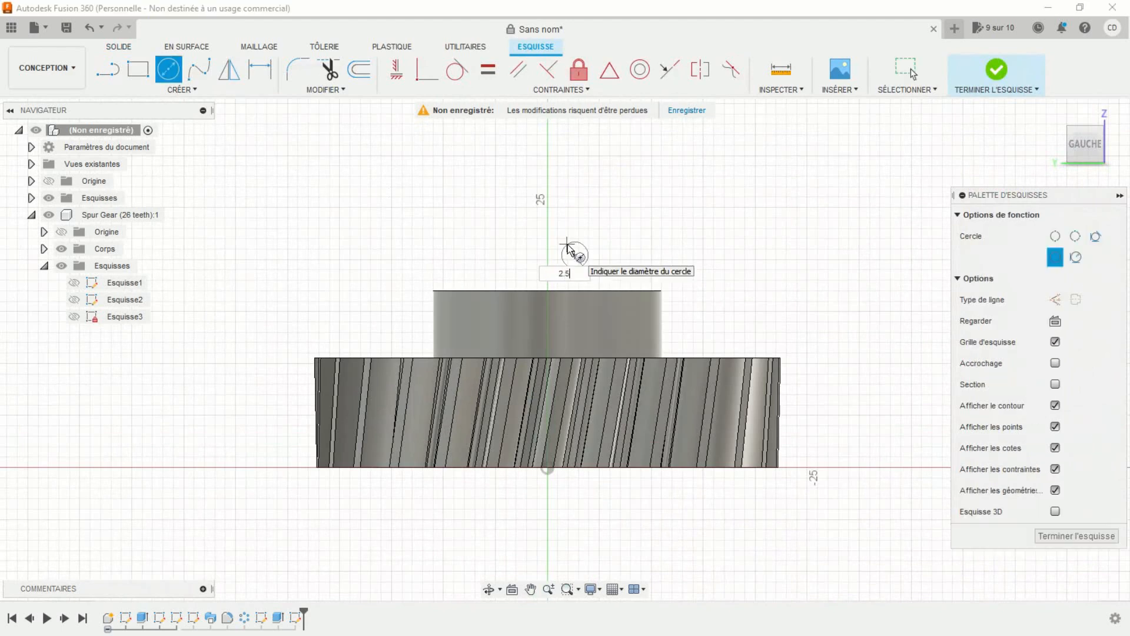
key("Return")
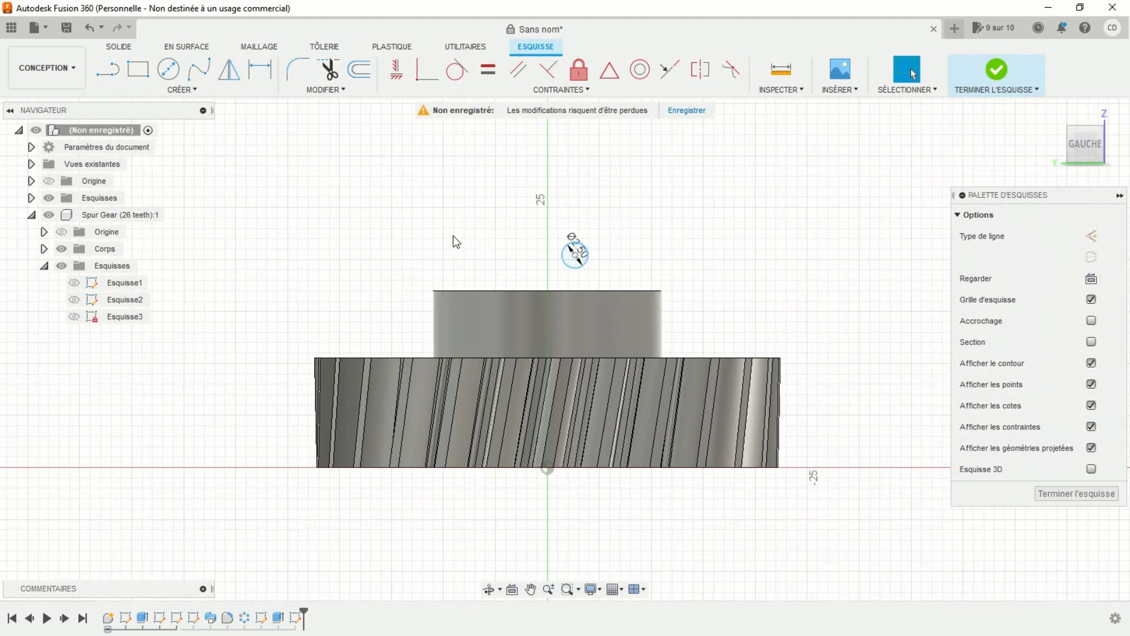
Step: Show the origin and constrain the 2.5 mm circle's centre coincident with the vertical Z axis
left_click(49, 181)
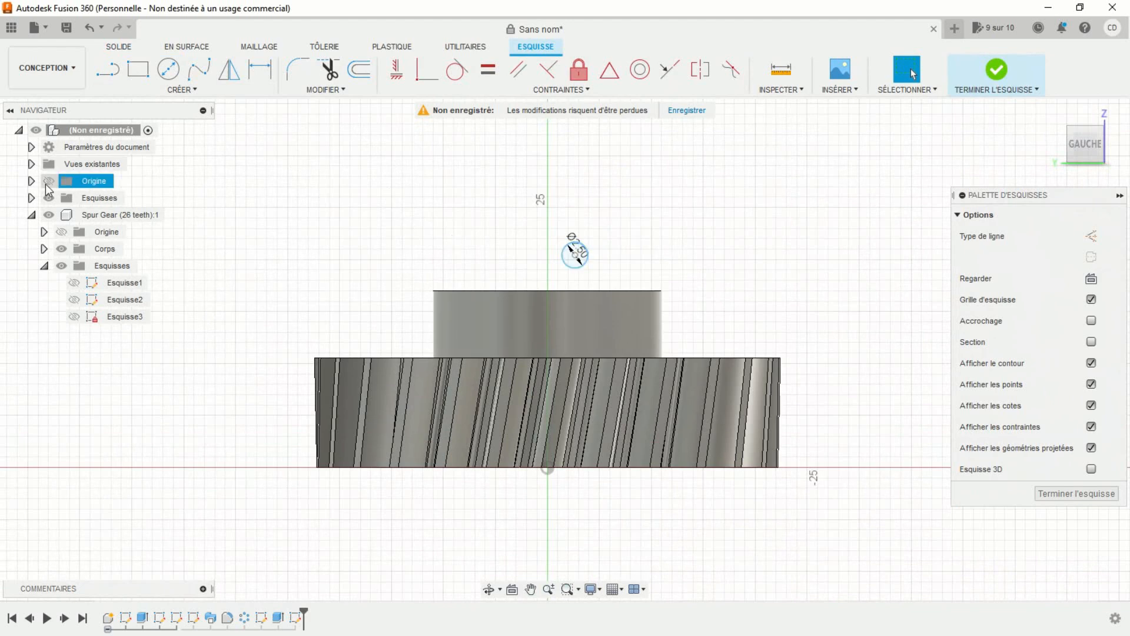
middle_click_drag(469, 370, 465, 329, "shift")
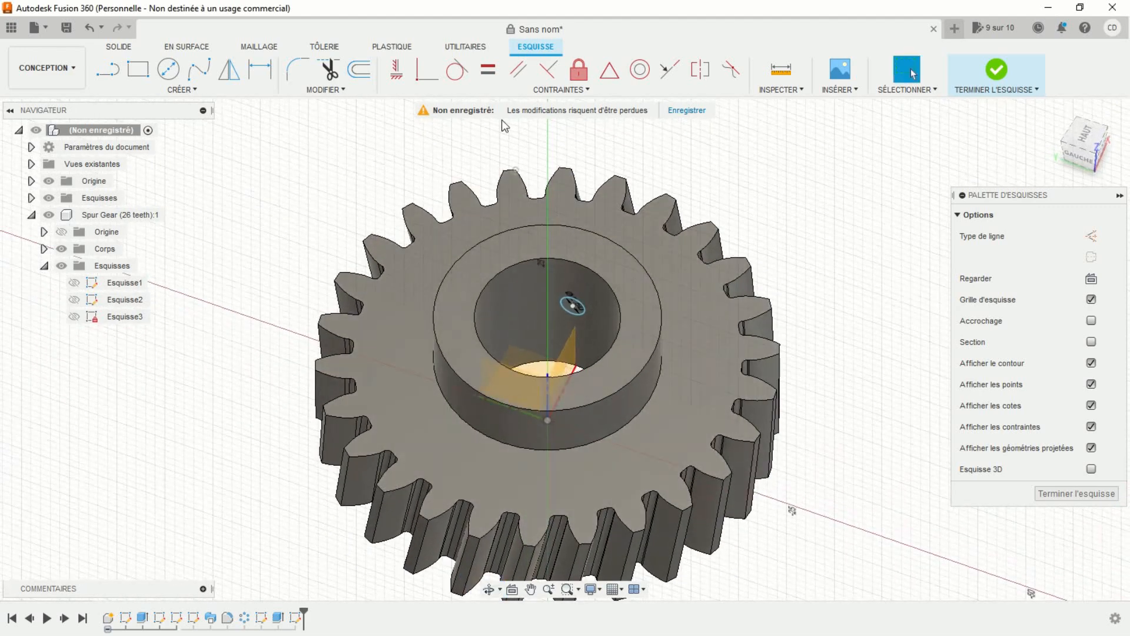
left_click(420, 77)
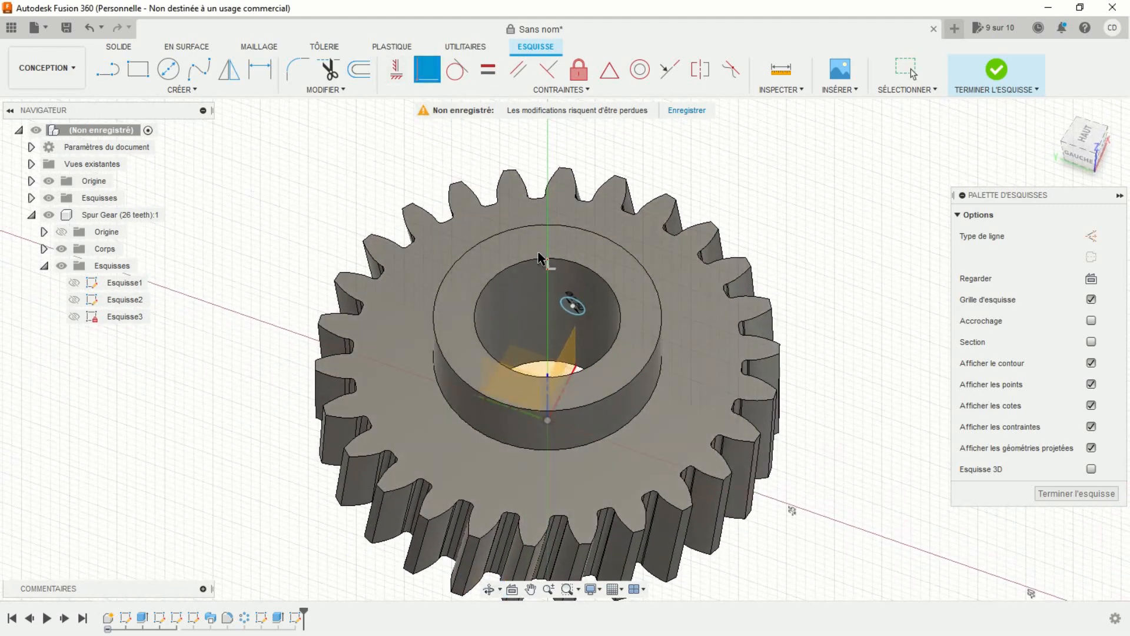
left_click(572, 307)
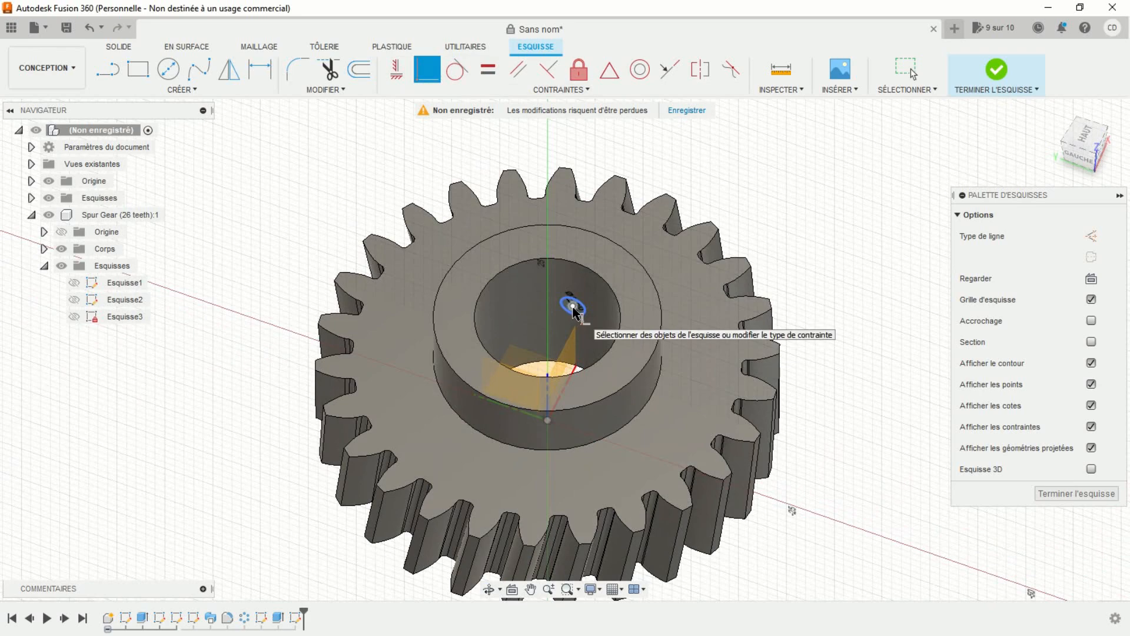
left_click(547, 379)
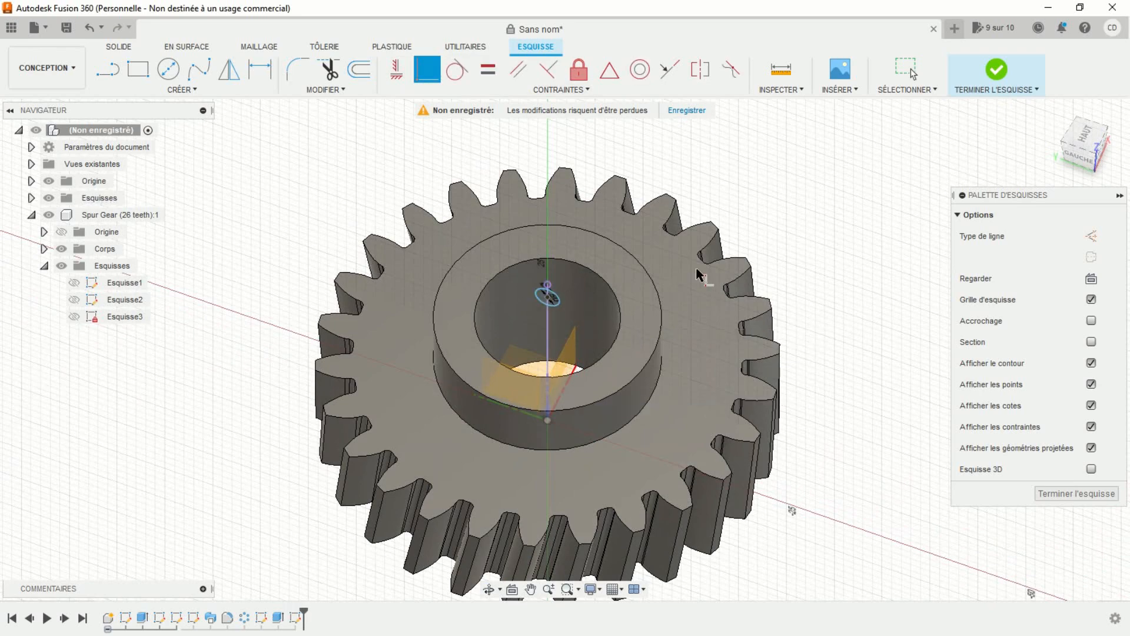
Step: Dimension the circle's centre 3 mm above the edge where the hub meets the gear face, and finish the sketch
scroll(787, 237, "down", 2)
middle_click_drag(787, 238, 785, 182, "shift")
scroll(785, 182, "up", 3)
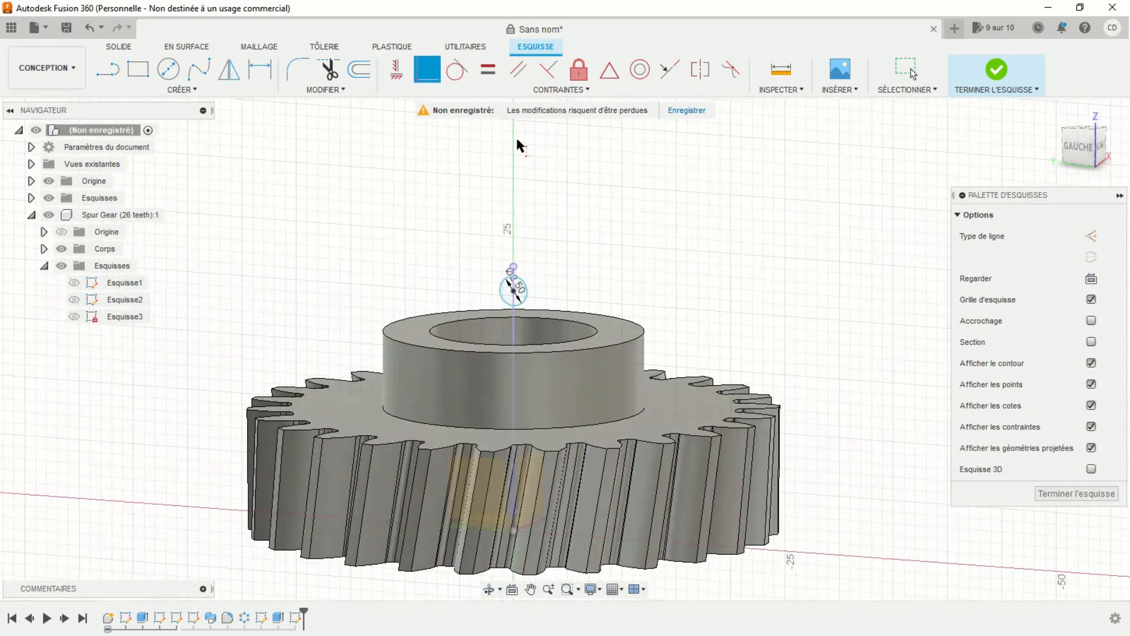
left_click(259, 69)
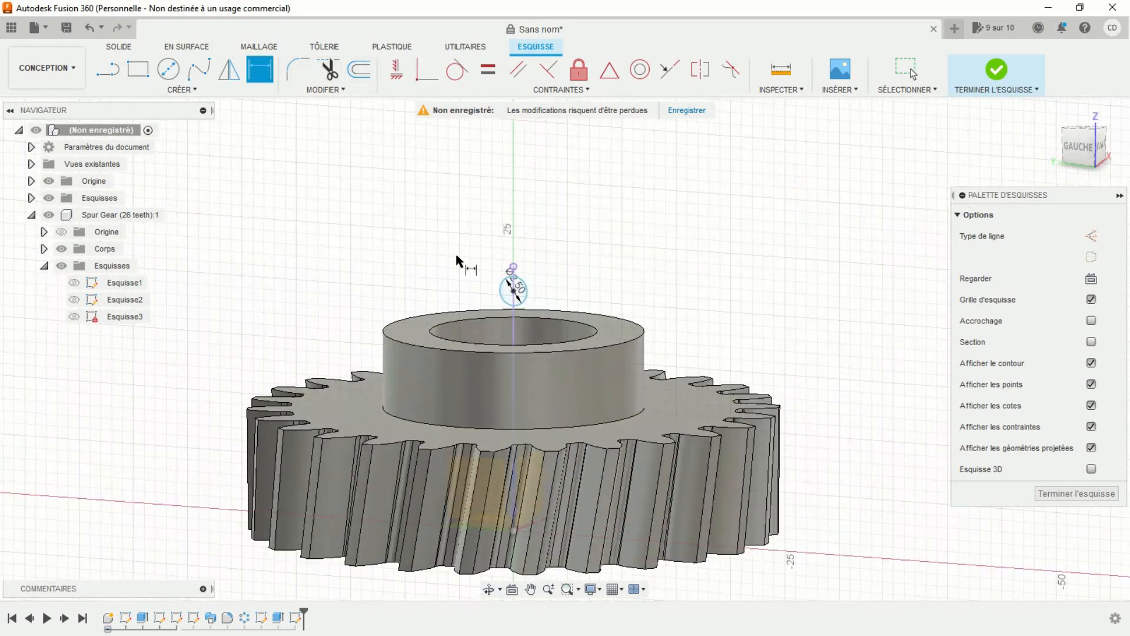
left_click(514, 294)
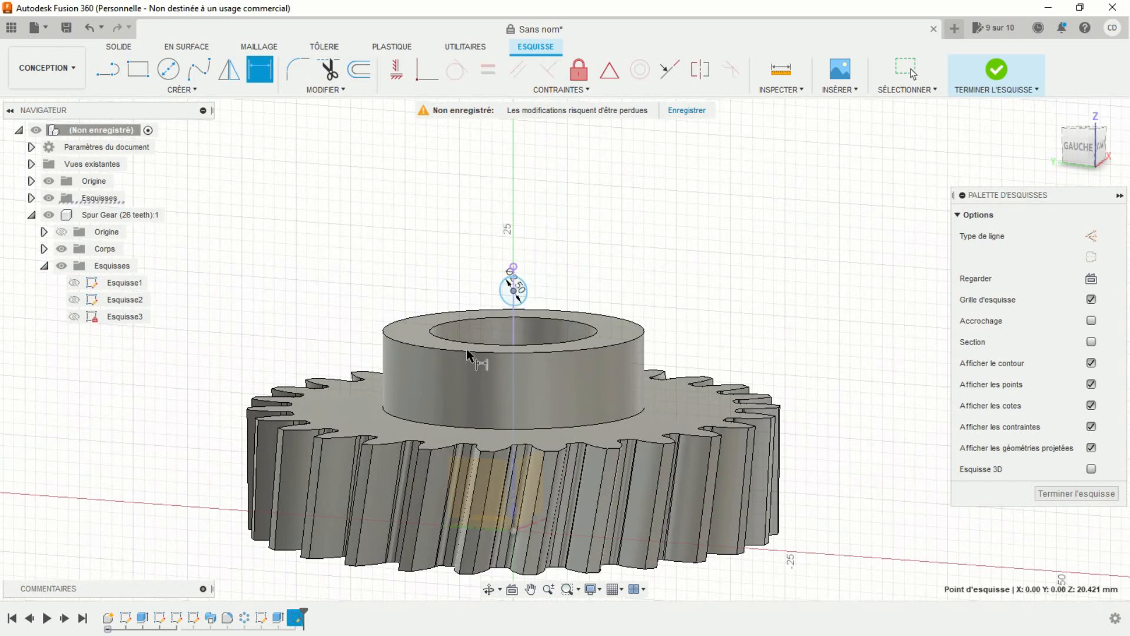
left_click(436, 423)
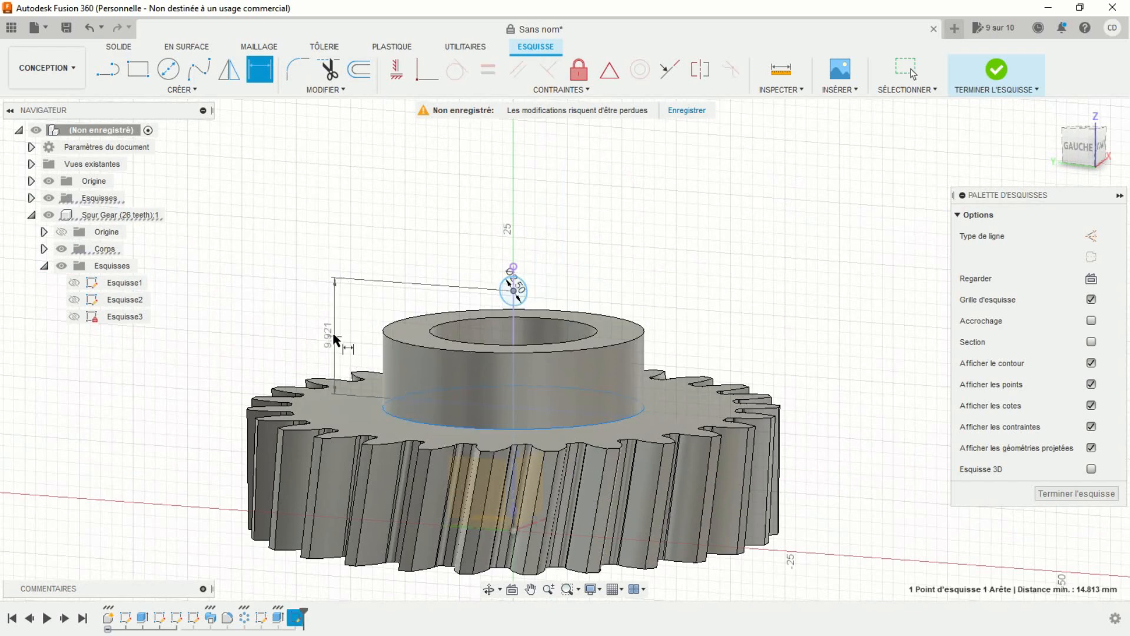
left_click(334, 339)
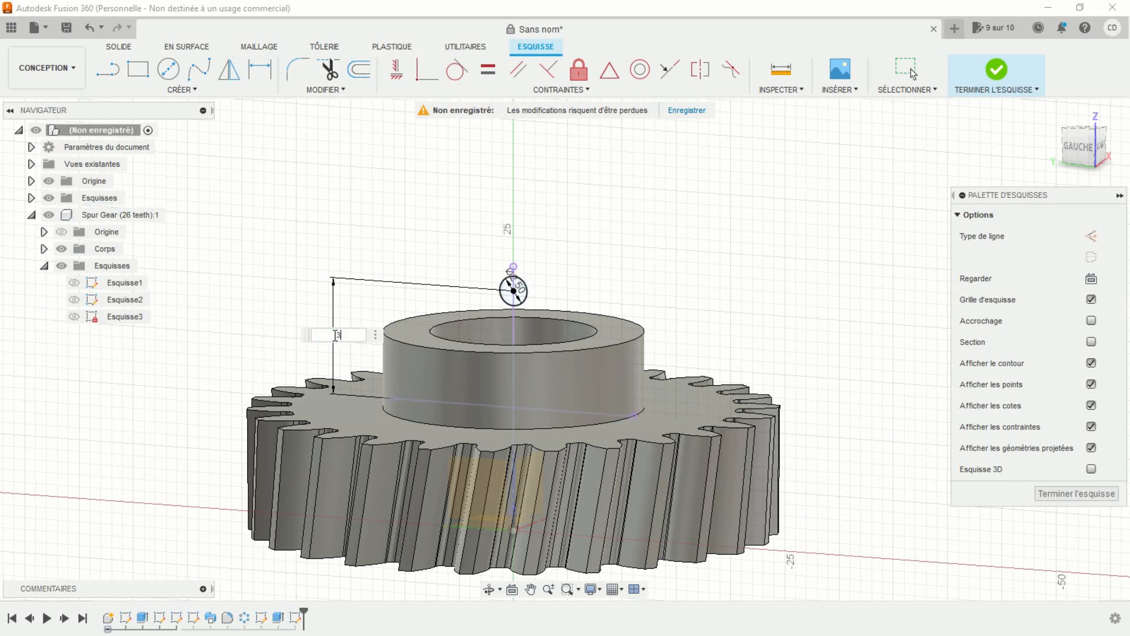
type("3")
key("Return")
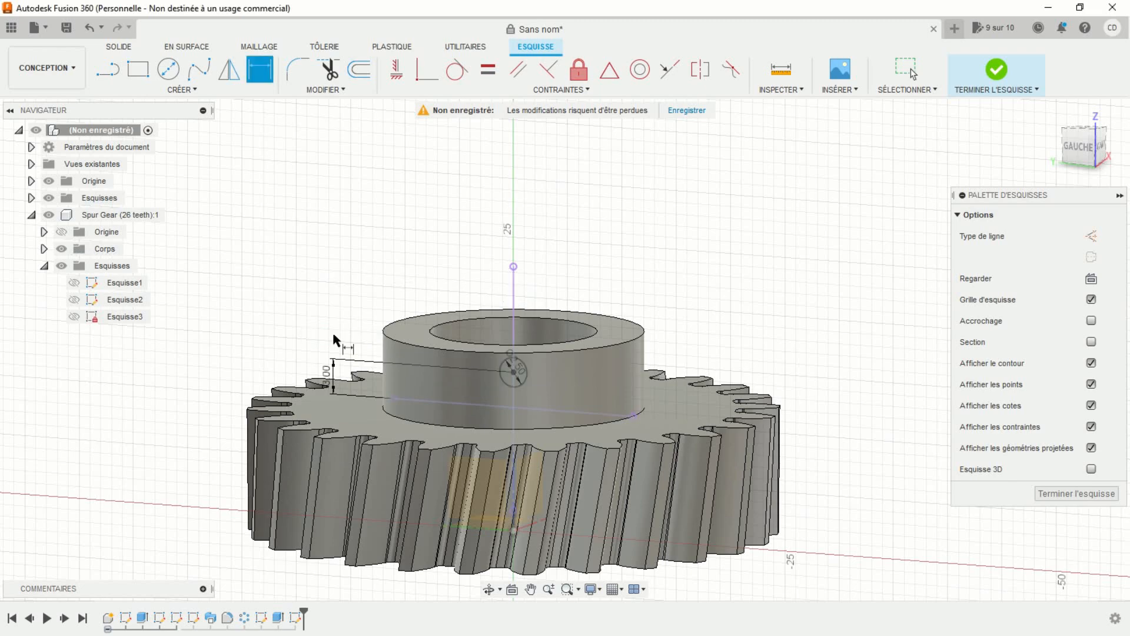
left_click(1082, 155)
middle_click_drag(771, 328, 698, 409, "shift")
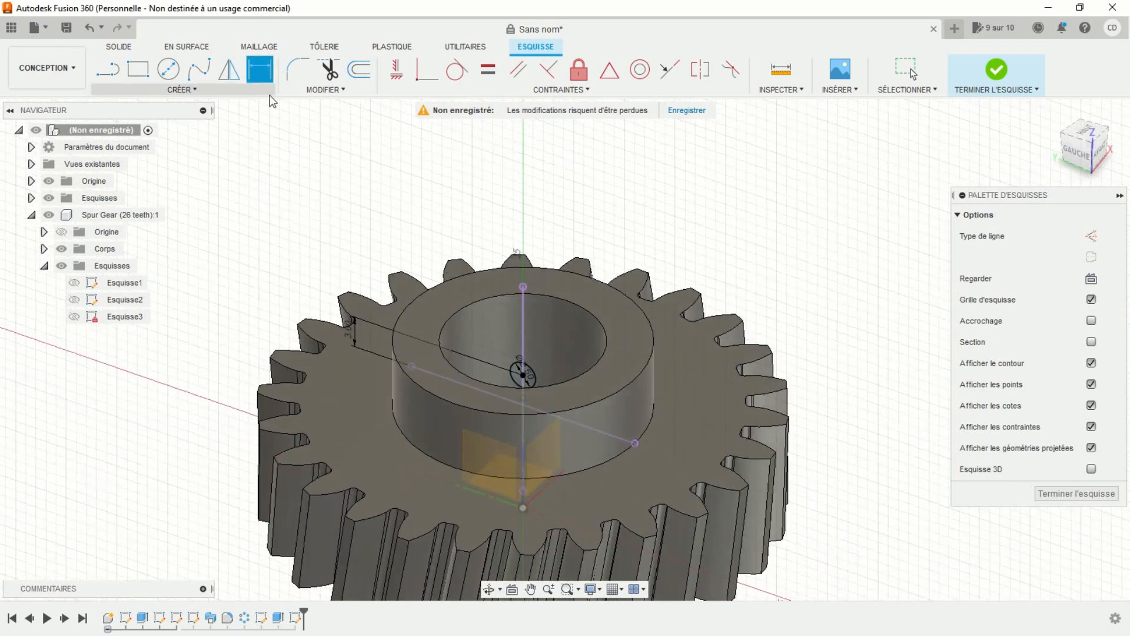
left_click(996, 70)
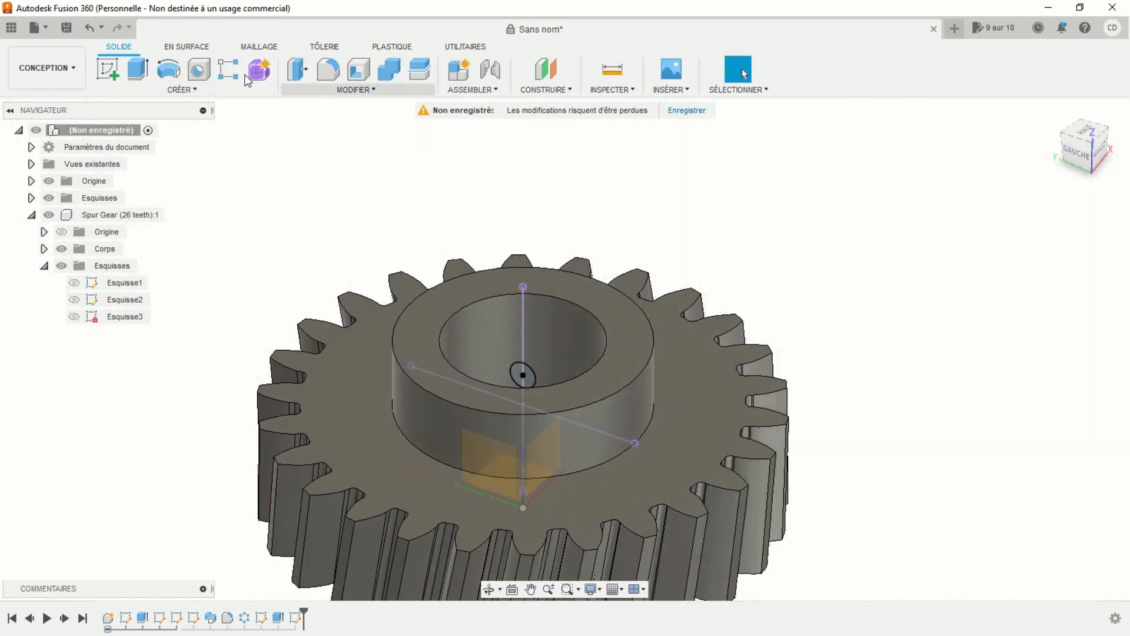
Step: Extrude both halves of the small circle about -17.16 mm as a cut (Couper) through one side of the hub, and hide the origin
key("e")
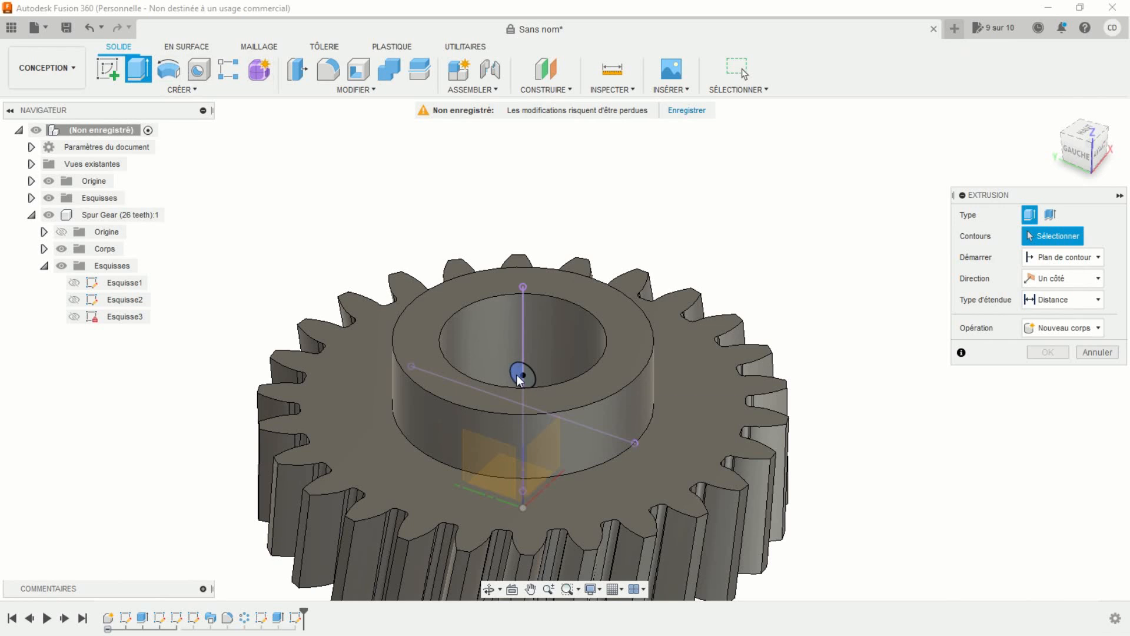
left_click(519, 375)
left_click(527, 376)
left_click_drag(535, 369, 416, 482)
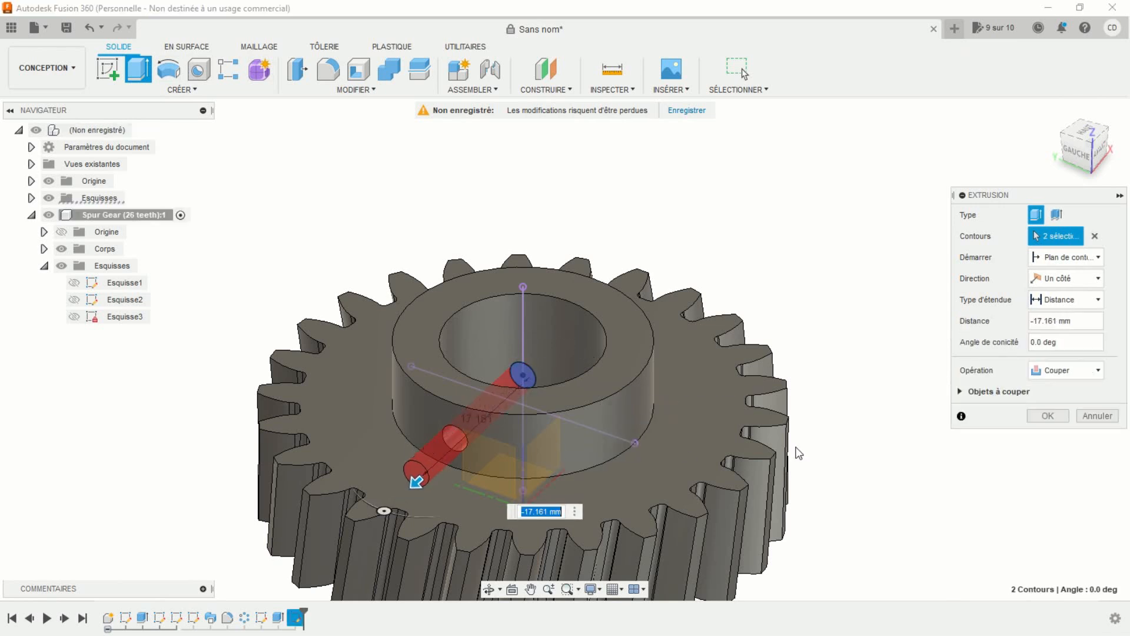
left_click(1047, 414)
scroll(936, 371, "up", 4)
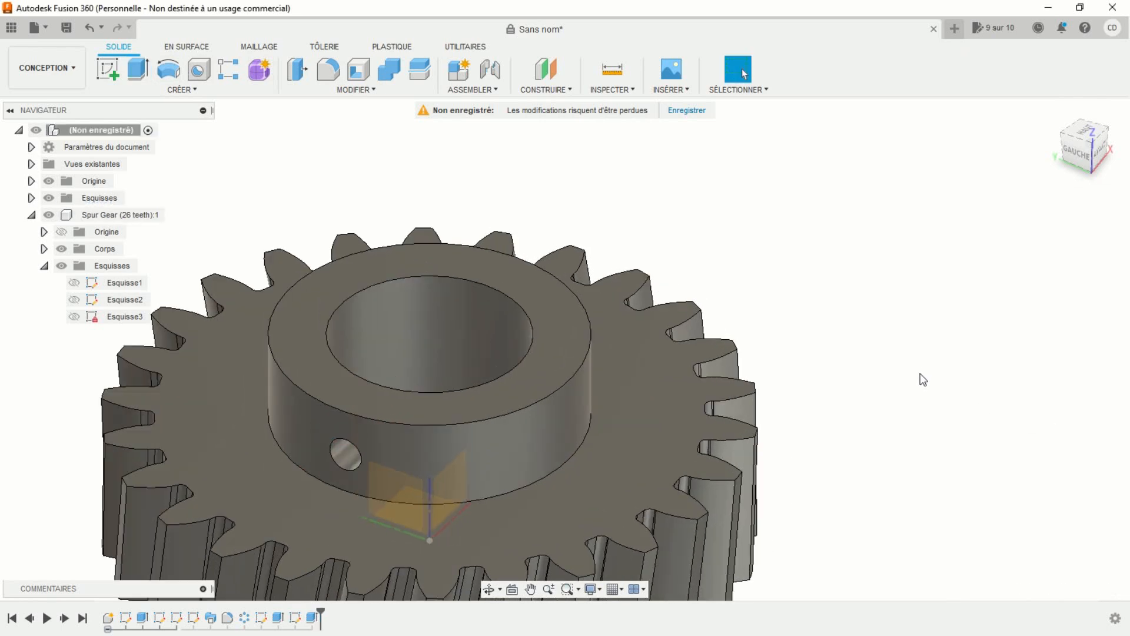
left_click(48, 181)
scroll(524, 289, "down", 4)
middle_click_drag(845, 479, 868, 449, "shift")
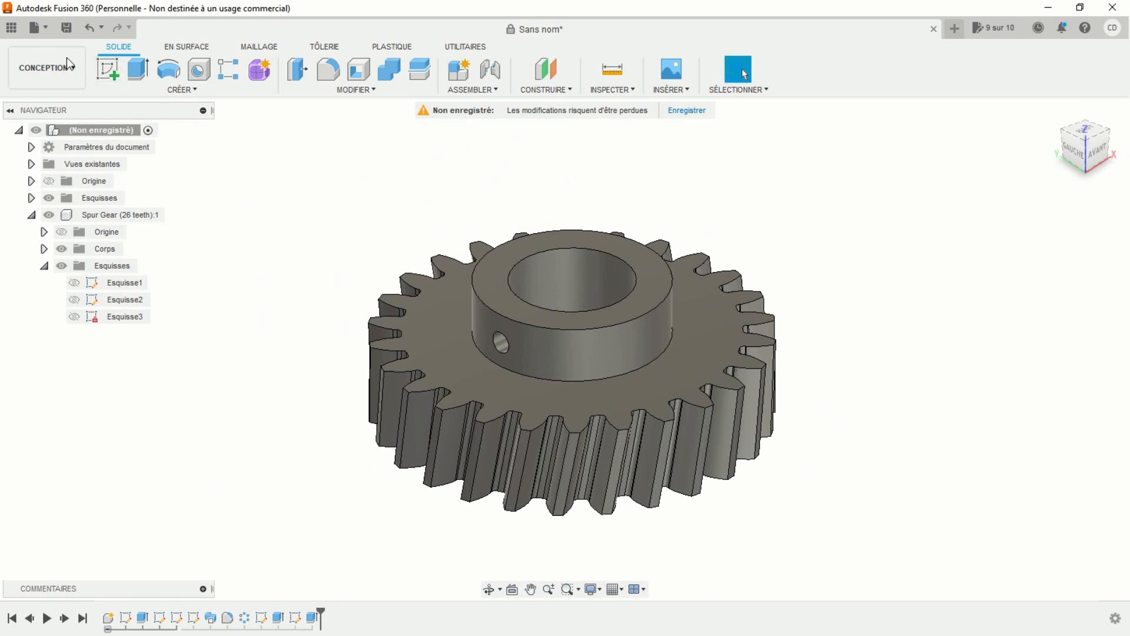
Step: Export the gear body for 3D printing as a binary STL in millimetres with high refinement, named "Pignon final"
left_click(50, 25)
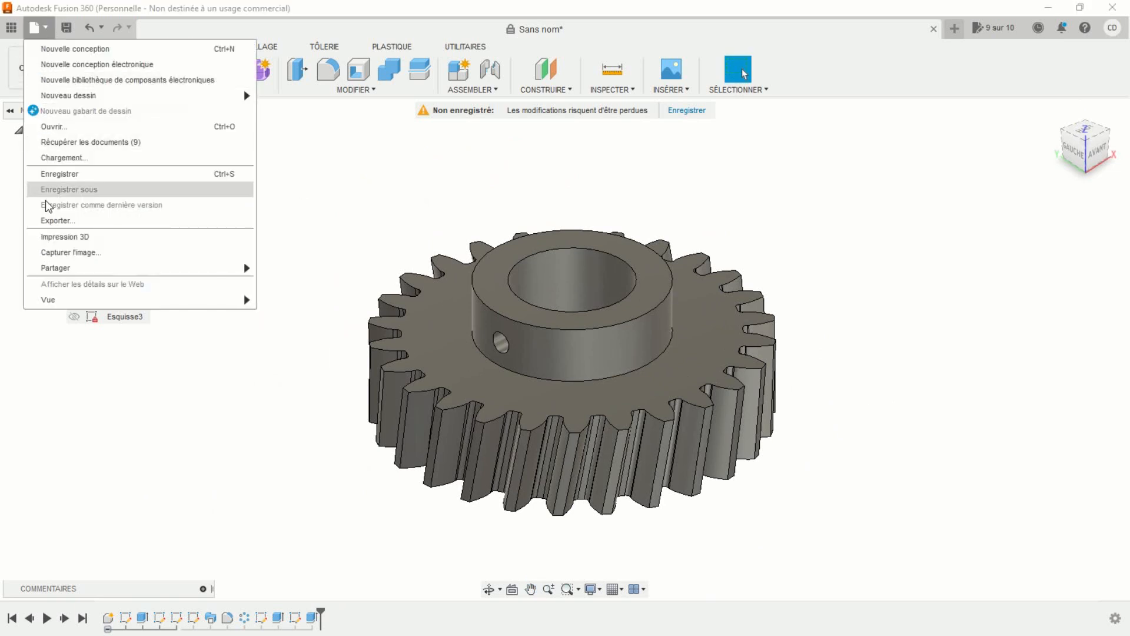
left_click(54, 237)
left_click(429, 344)
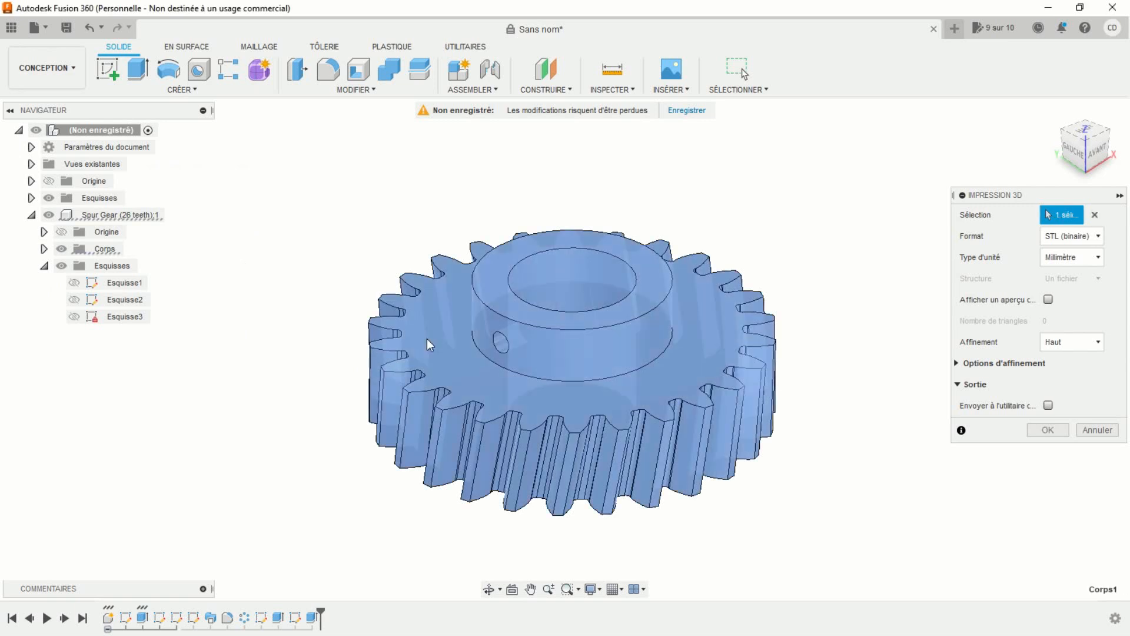
left_click(1058, 431)
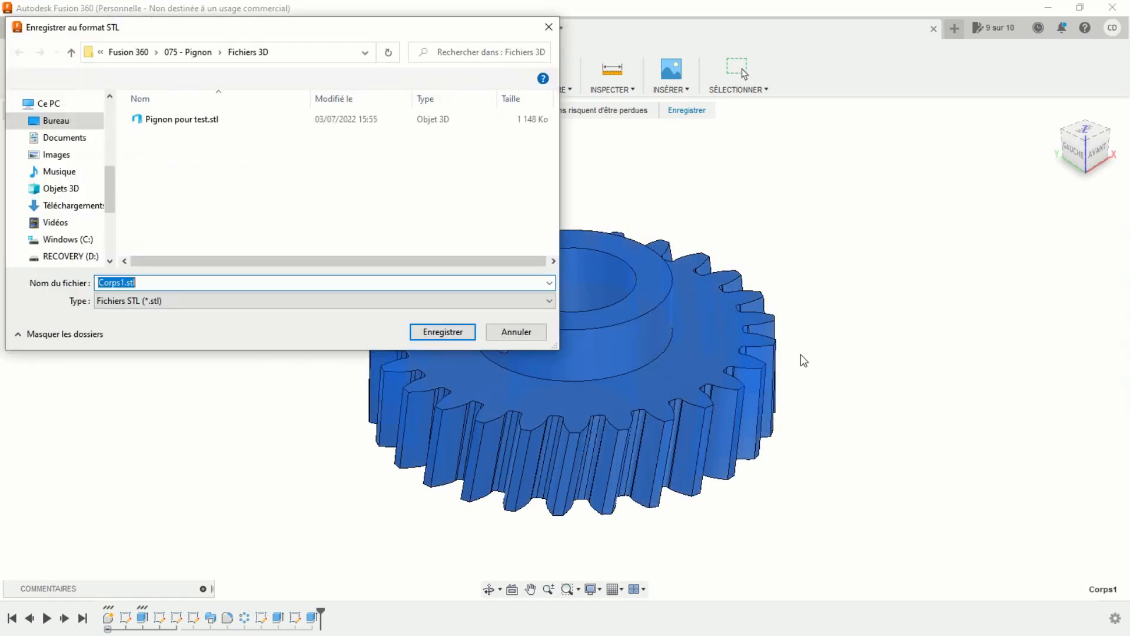
type("Pignon fi")
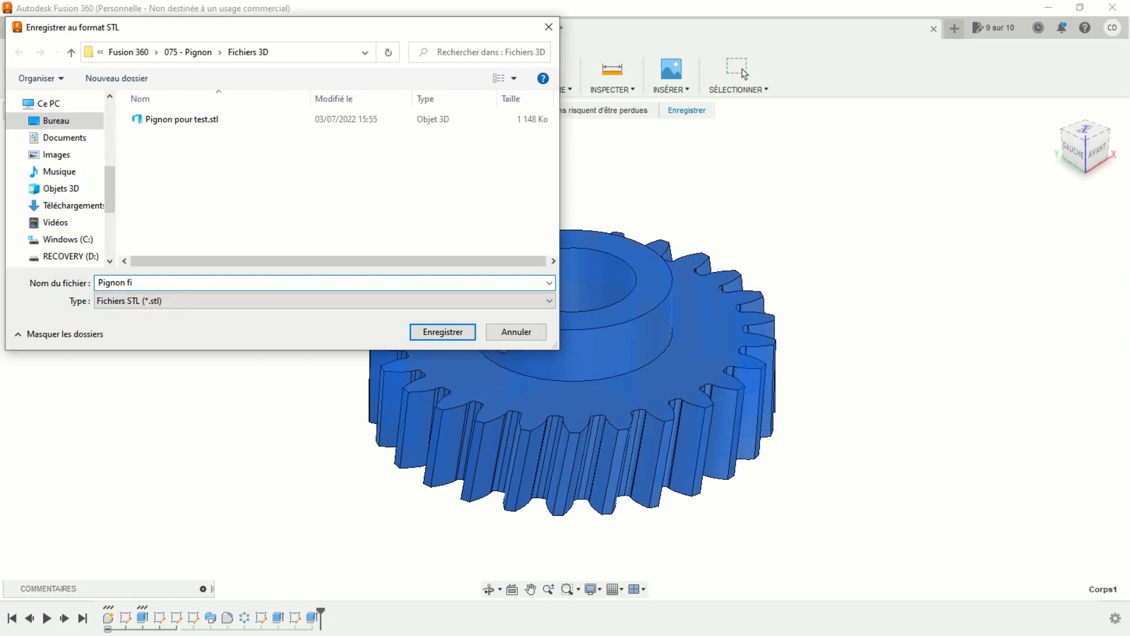
type("nal")
key("Return")
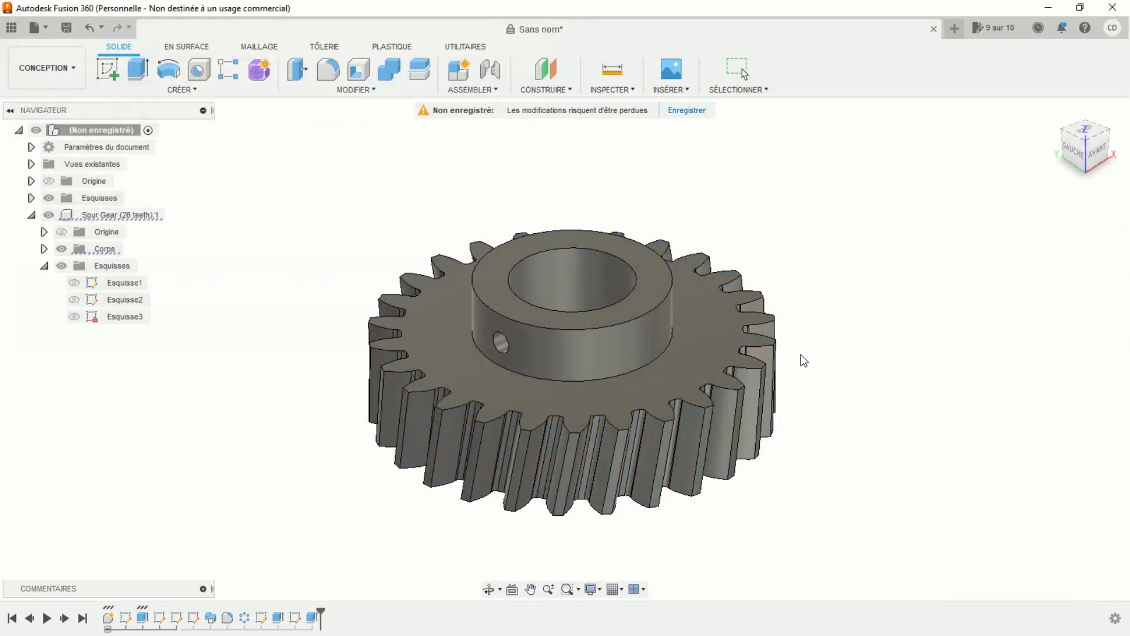